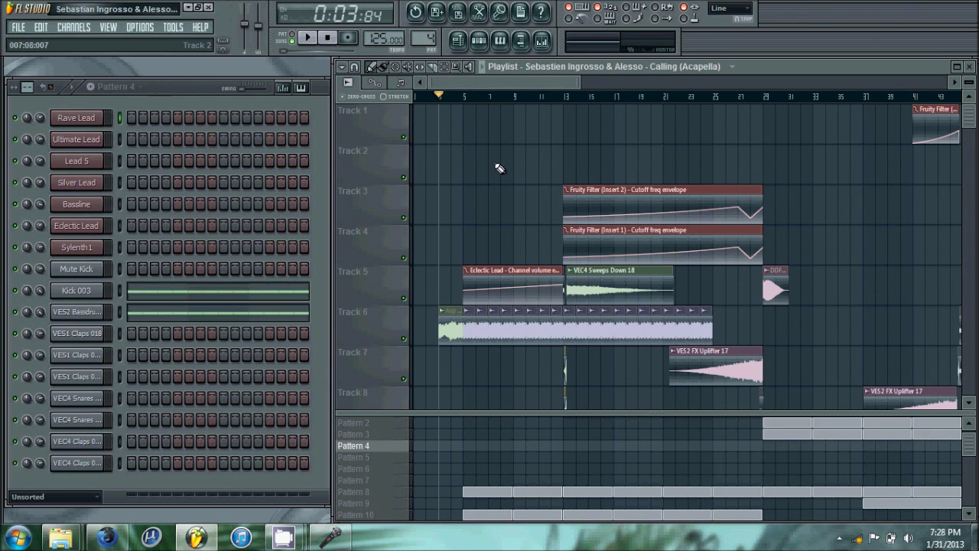
Play the song and look through the playlist tracks down to the acapella clips on tracks 14 to 16
{"action": "scroll", "coordinate": [498, 157], "scroll_direction": "down", "scroll_amount": 1}
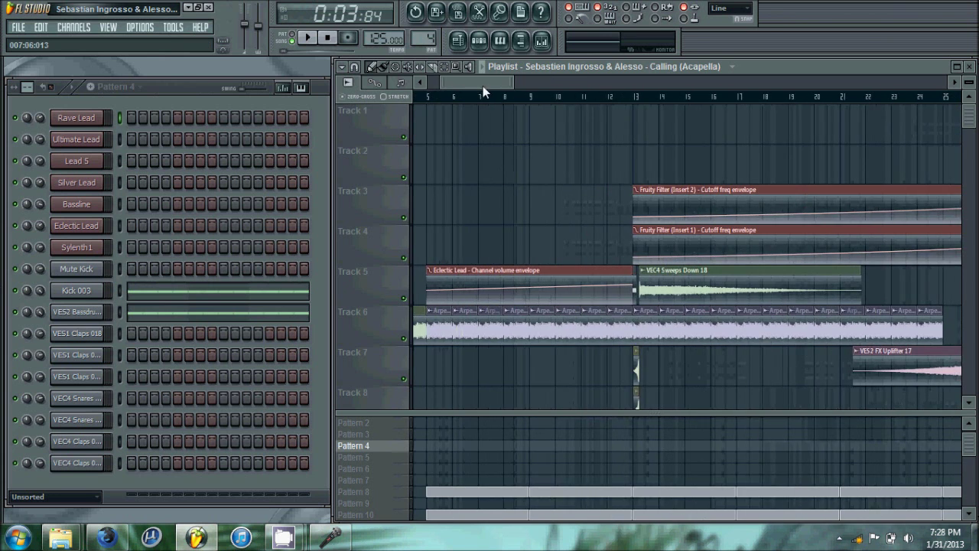
{"action": "scroll", "coordinate": [468, 159], "scroll_direction": "down", "scroll_amount": 1}
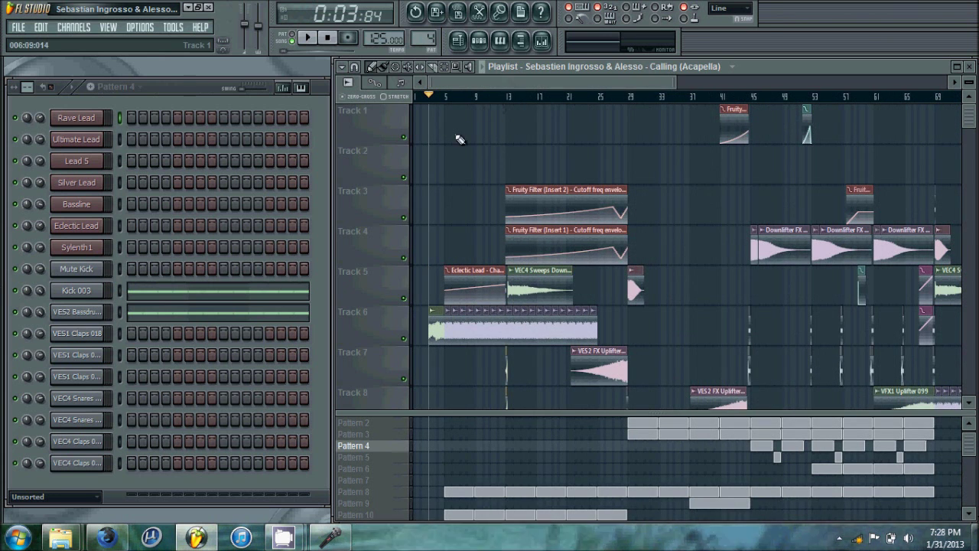
{"action": "scroll", "coordinate": [483, 158], "scroll_direction": "up", "scroll_amount": 2}
{"action": "scroll", "coordinate": [511, 85], "scroll_direction": "left", "scroll_amount": 1}
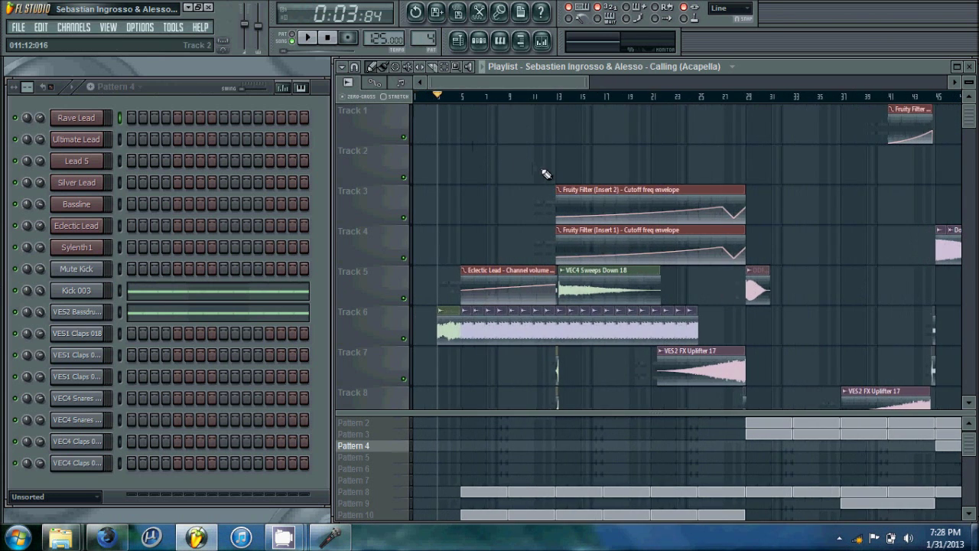
{"action": "key", "text": "space"}
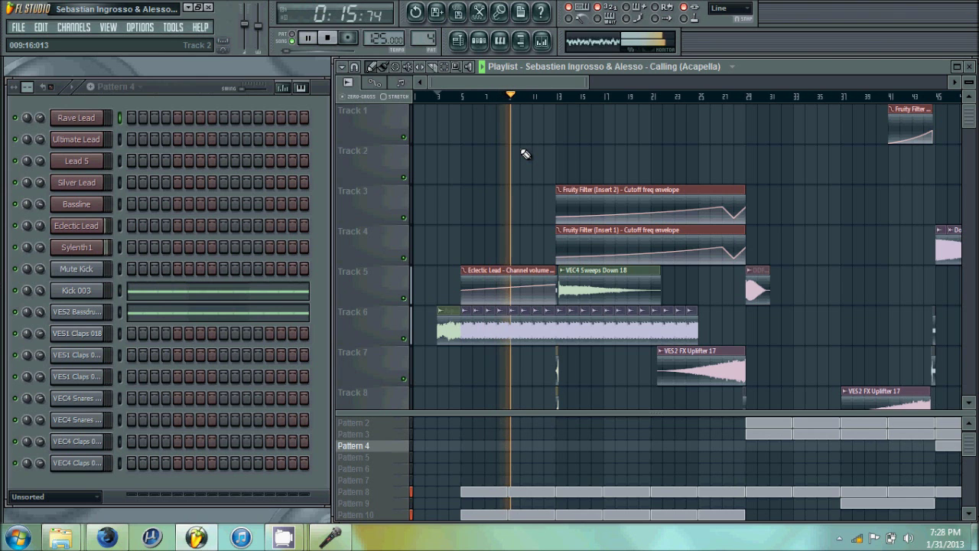
{"action": "scroll", "coordinate": [574, 185], "scroll_direction": "down", "scroll_amount": 3}
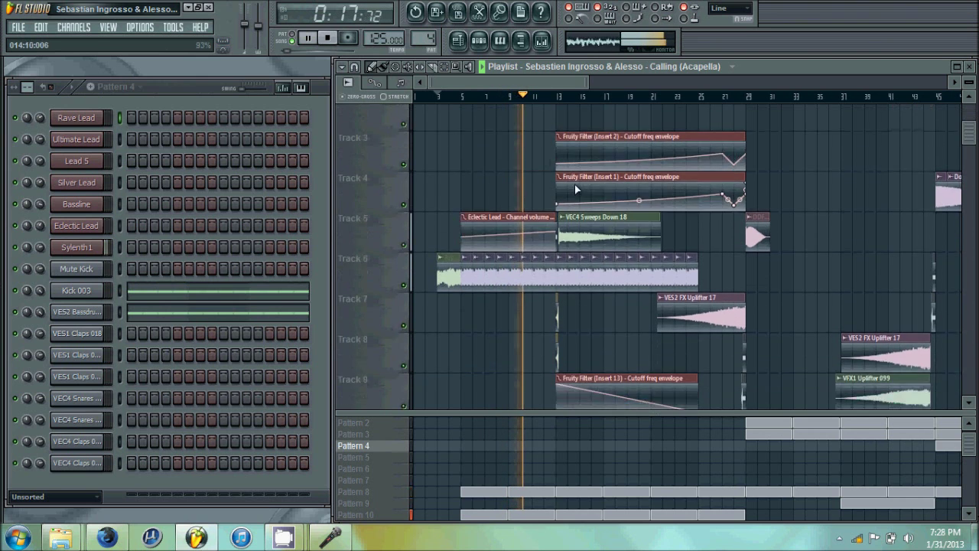
{"action": "scroll", "coordinate": [675, 179], "scroll_direction": "down", "scroll_amount": 2}
{"action": "scroll", "coordinate": [674, 179], "scroll_direction": "down", "scroll_amount": 2}
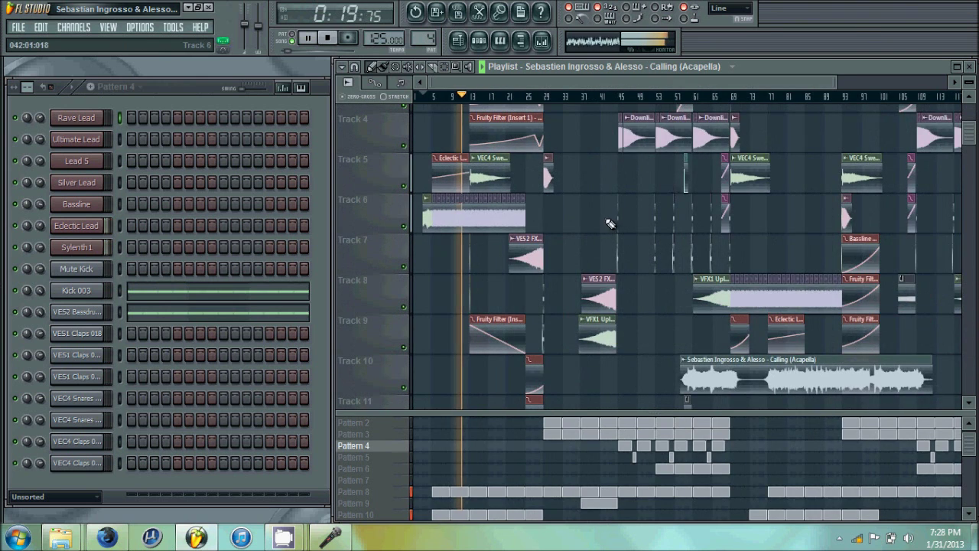
{"action": "scroll", "coordinate": [607, 221], "scroll_direction": "down", "scroll_amount": 6}
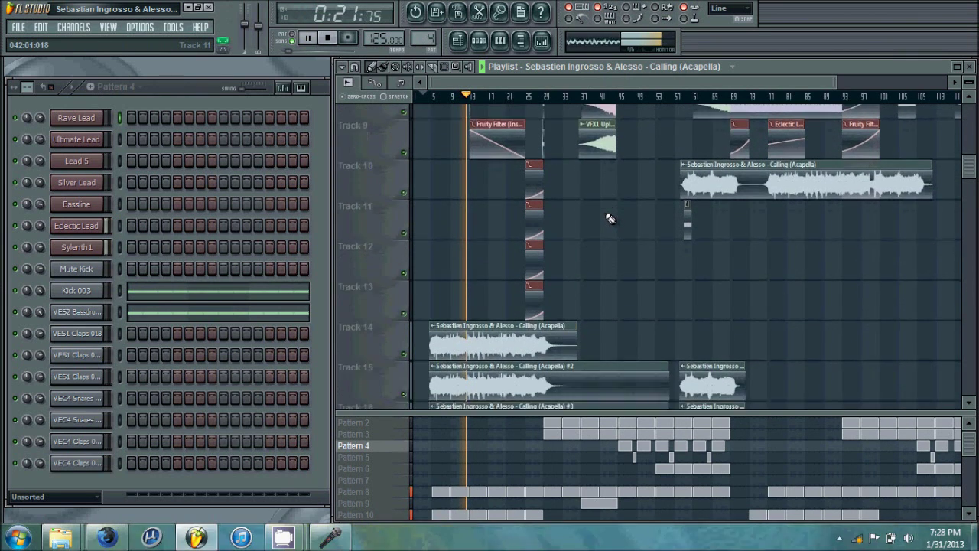
{"action": "scroll", "coordinate": [610, 219], "scroll_direction": "down", "scroll_amount": 1}
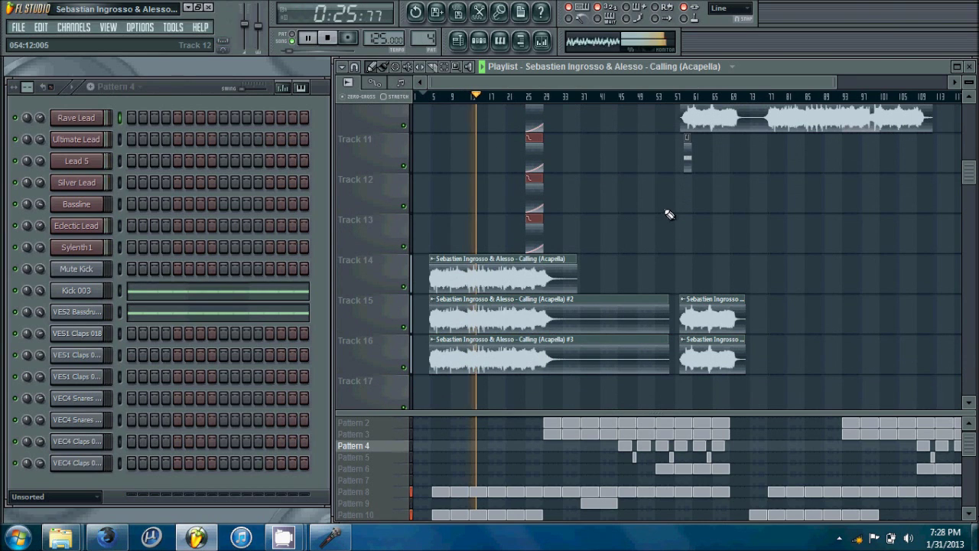
Move the second Calling (Acapella) clip from track 10 to track 14 and align its waveform with the copies on tracks 15 and 16
{"action": "scroll", "coordinate": [679, 205], "scroll_direction": "up", "scroll_amount": 2}
{"action": "scroll", "coordinate": [693, 236], "scroll_direction": "up", "scroll_amount": 4}
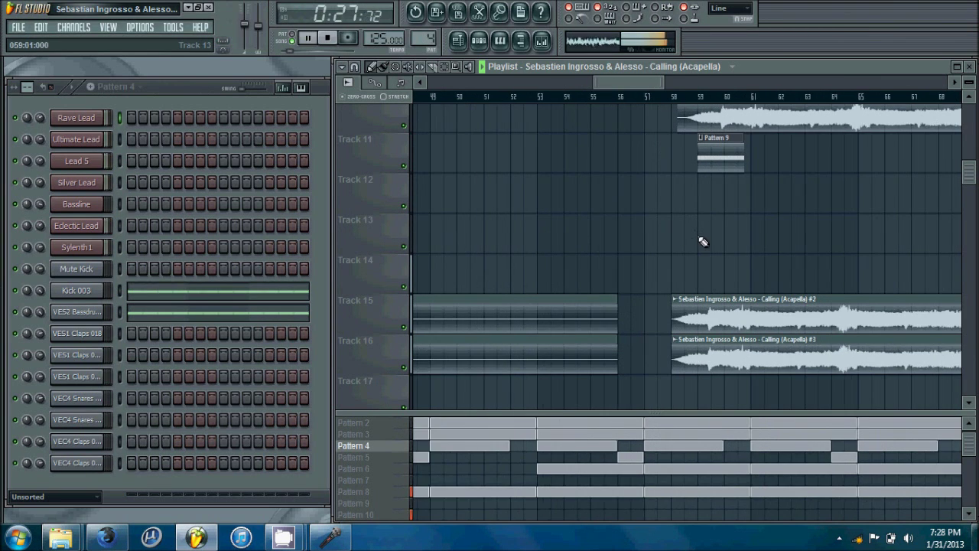
{"action": "scroll", "coordinate": [732, 262], "scroll_direction": "up", "scroll_amount": 2}
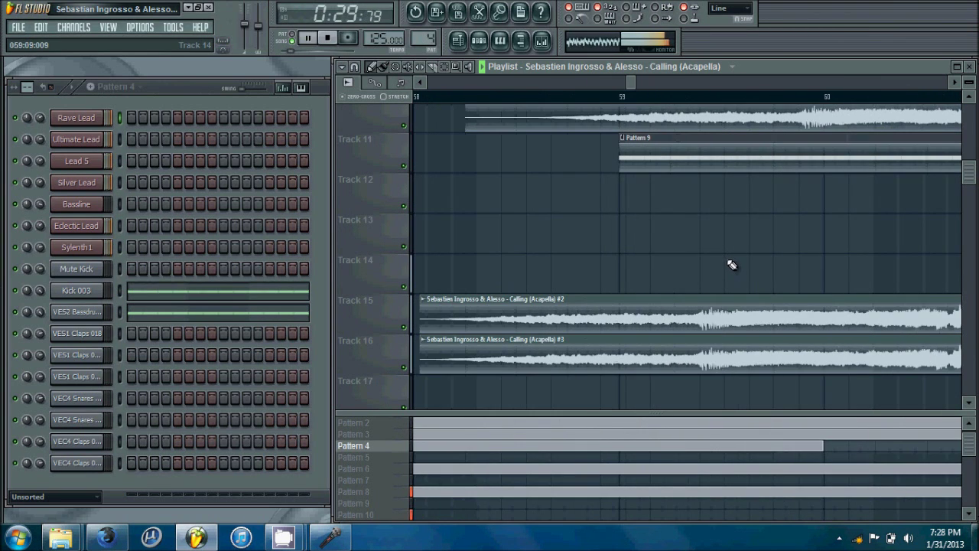
{"action": "scroll", "coordinate": [730, 263], "scroll_direction": "down", "scroll_amount": 3}
{"action": "scroll", "coordinate": [729, 283], "scroll_direction": "up", "scroll_amount": 2}
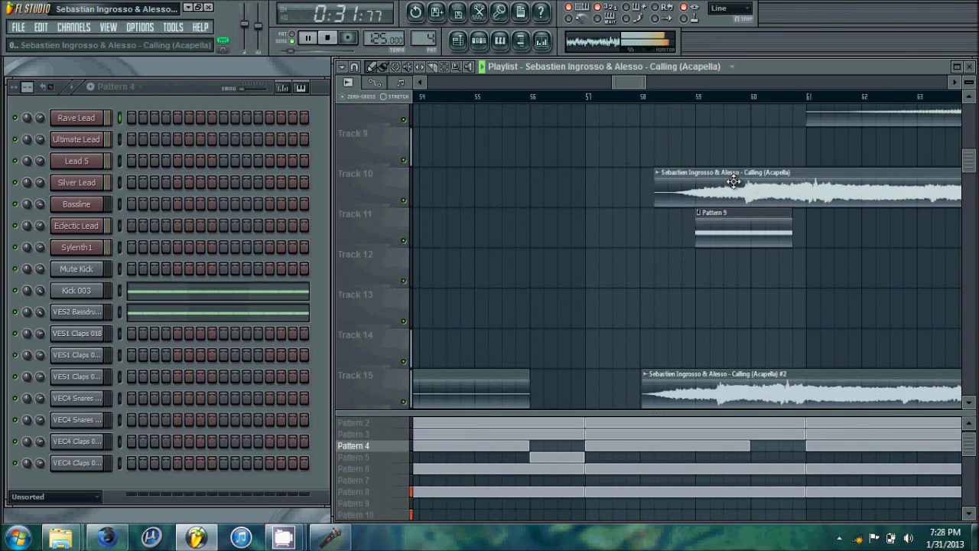
{"action": "left_click_drag", "start_coordinate": [727, 301], "coordinate": [723, 349]}
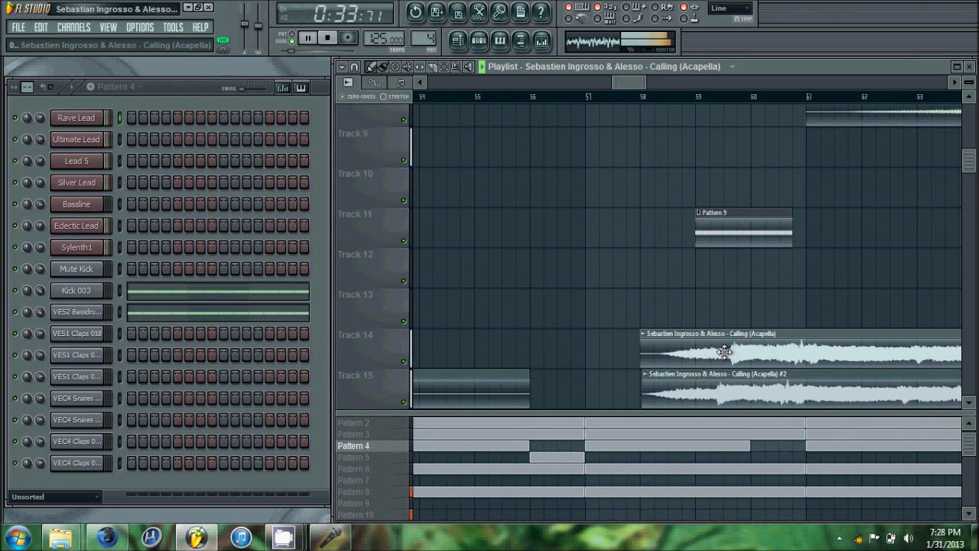
{"action": "scroll", "coordinate": [723, 350], "scroll_direction": "down", "scroll_amount": 1}
{"action": "left_click_drag", "start_coordinate": [751, 318], "coordinate": [737, 318]}
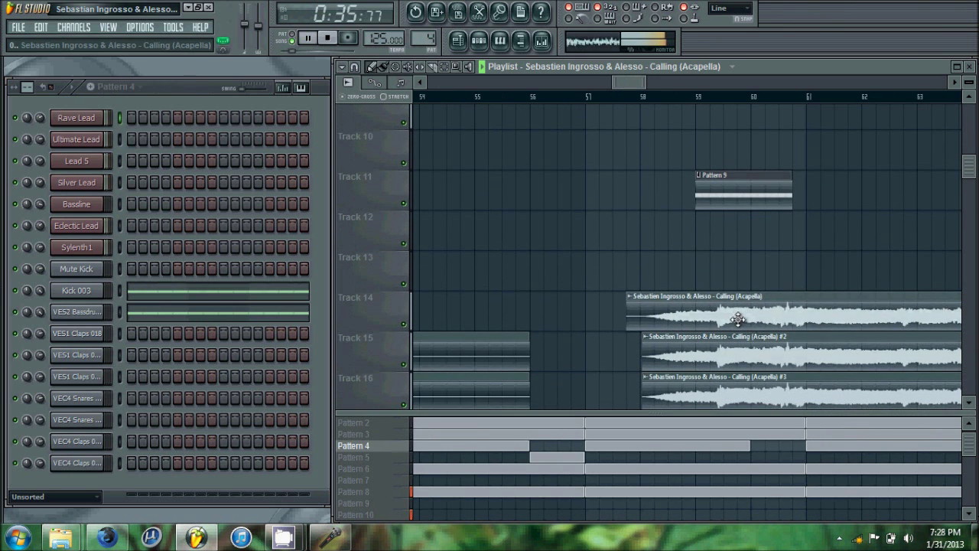
Extend the second Calling (Acapella) #2 and #3 clips on tracks 15 and 16 to end level with the track 14 clip
{"action": "scroll", "coordinate": [777, 296], "scroll_direction": "down", "scroll_amount": 3}
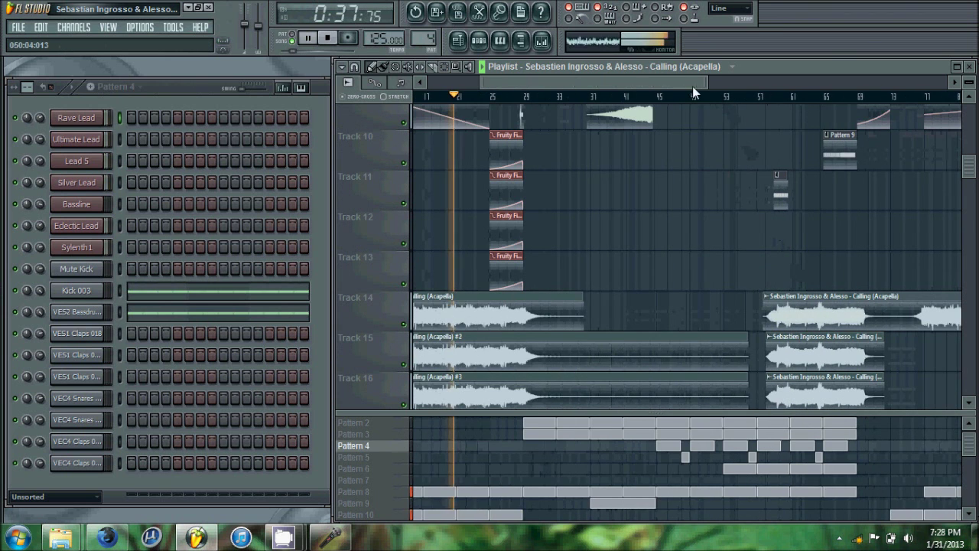
{"action": "left_click_drag", "start_coordinate": [692, 86], "coordinate": [803, 84]}
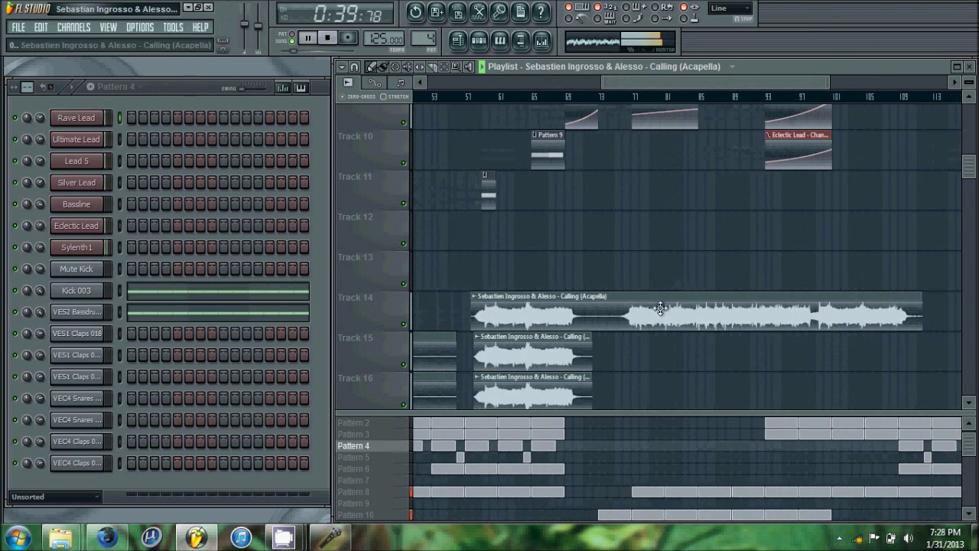
{"action": "scroll", "coordinate": [586, 344], "scroll_direction": "down", "scroll_amount": 3}
{"action": "left_click", "coordinate": [604, 300]}
{"action": "left_click_drag", "start_coordinate": [604, 300], "coordinate": [914, 243]}
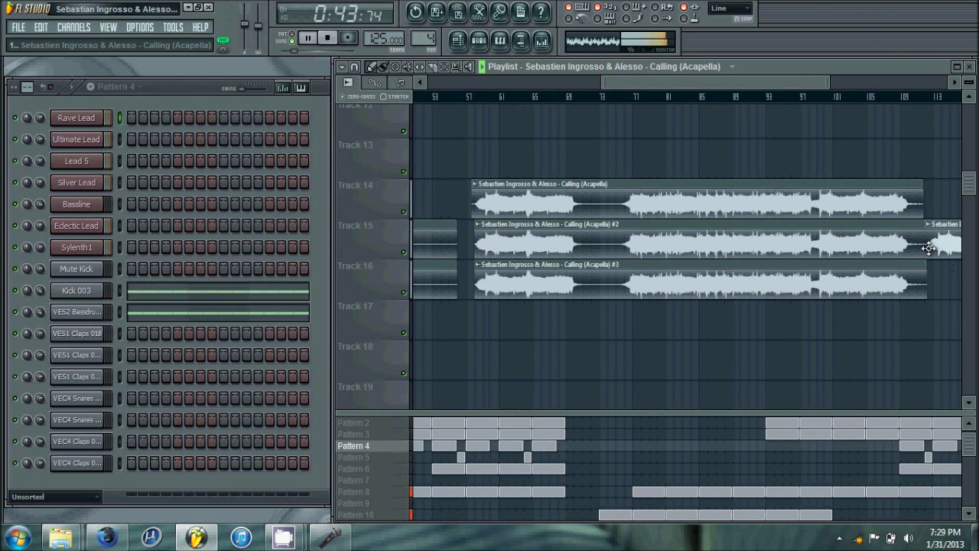
{"action": "left_click", "coordinate": [939, 256]}
{"action": "left_click_drag", "start_coordinate": [940, 250], "coordinate": [924, 265]}
{"action": "left_click", "coordinate": [935, 260]}
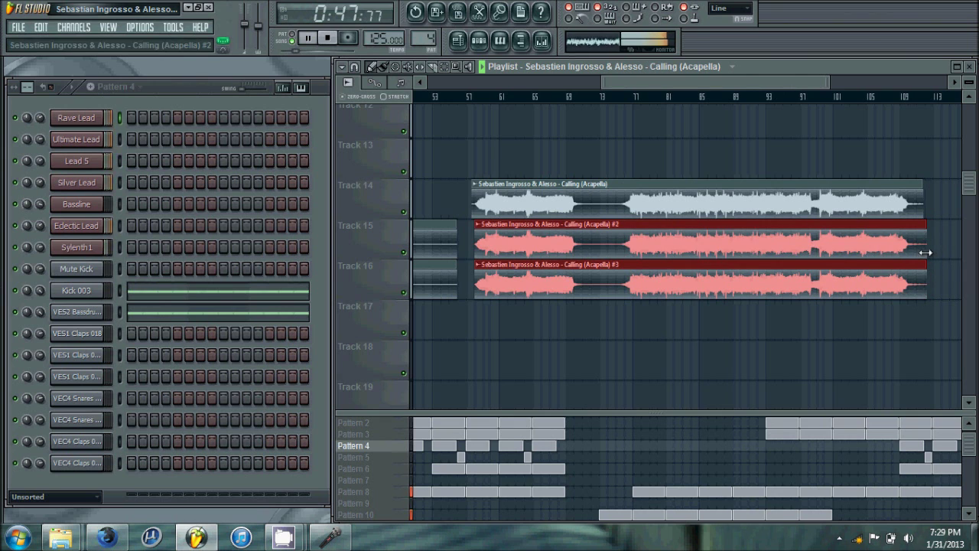
{"action": "scroll", "coordinate": [922, 253], "scroll_direction": "up", "scroll_amount": 2}
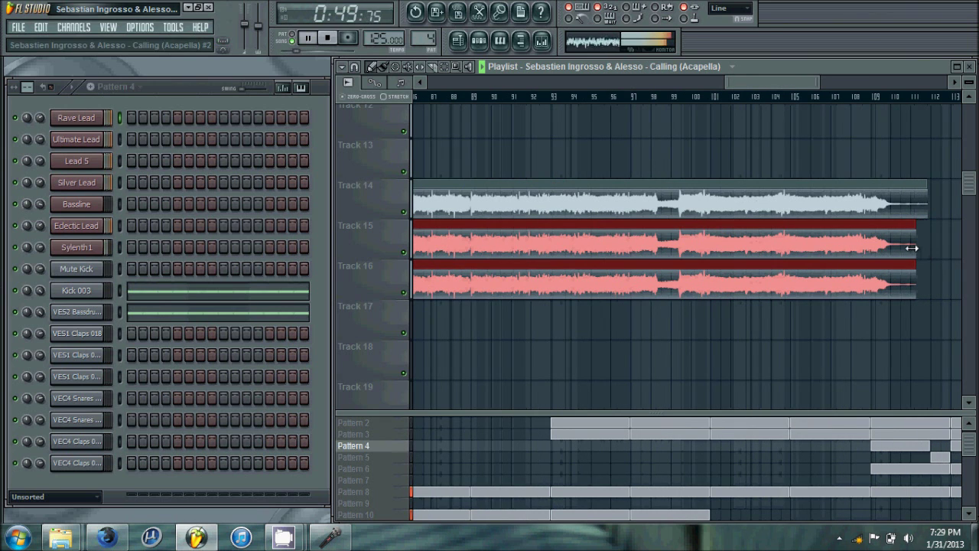
{"action": "left_click_drag", "start_coordinate": [912, 247], "coordinate": [918, 247]}
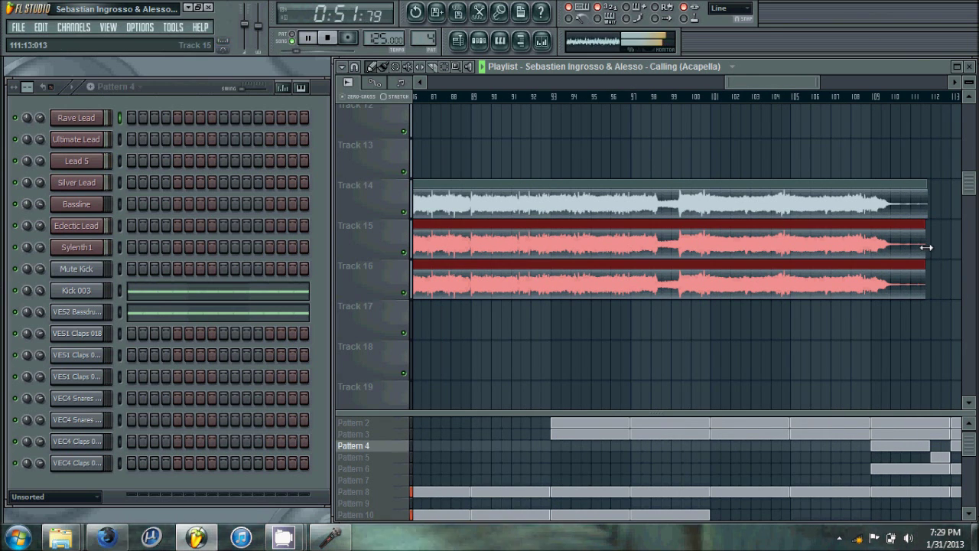
Listen to the song through the build-up and drop, examine the effect, automation and pattern clips, and stop playback
{"action": "scroll", "coordinate": [776, 219], "scroll_direction": "down", "scroll_amount": 3}
{"action": "left_click", "coordinate": [696, 101]}
{"action": "scroll", "coordinate": [696, 102], "scroll_direction": "up", "scroll_amount": 3}
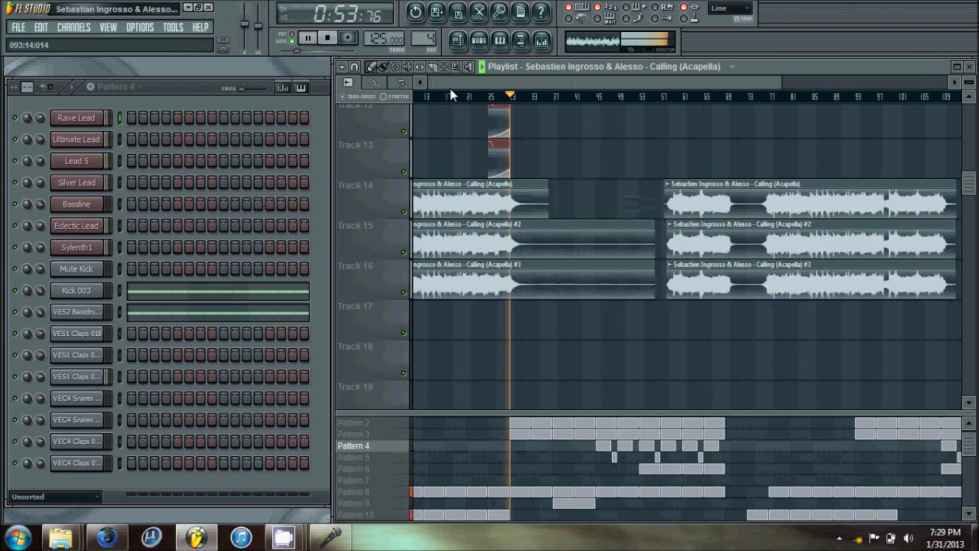
{"action": "scroll", "coordinate": [575, 175], "scroll_direction": "up", "scroll_amount": 3}
{"action": "scroll", "coordinate": [595, 219], "scroll_direction": "down", "scroll_amount": 3}
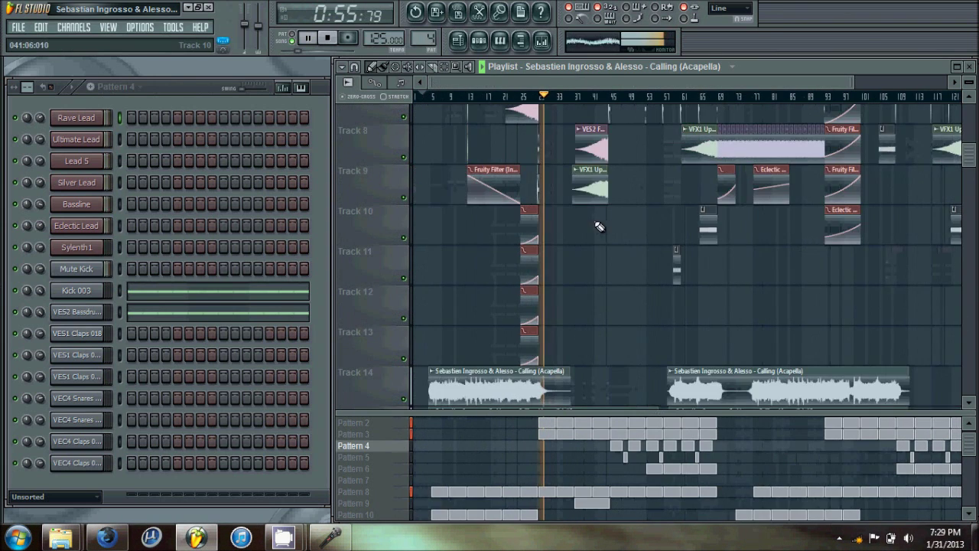
{"action": "scroll", "coordinate": [616, 240], "scroll_direction": "up", "scroll_amount": 4}
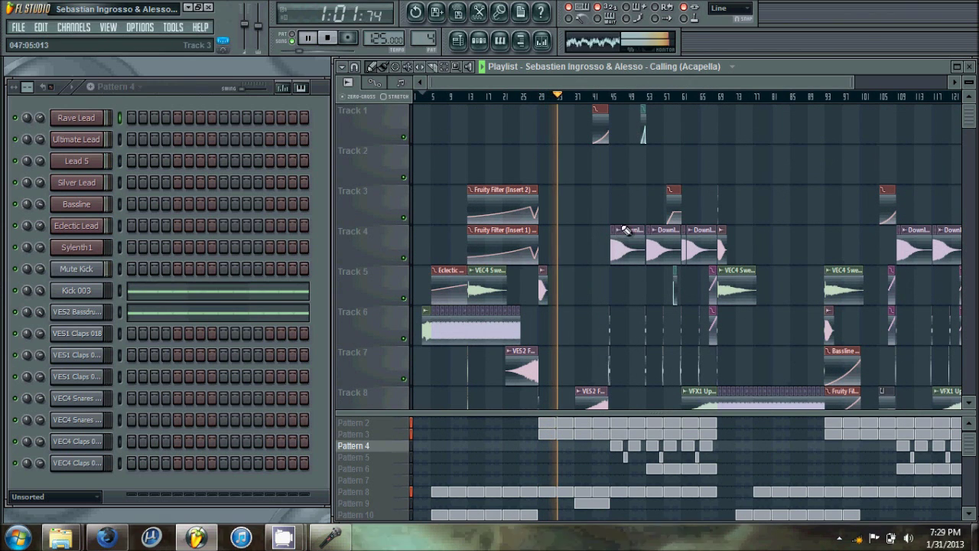
{"action": "scroll", "coordinate": [627, 81], "scroll_direction": "up", "scroll_amount": 3}
{"action": "left_click_drag", "start_coordinate": [621, 78], "coordinate": [610, 81]}
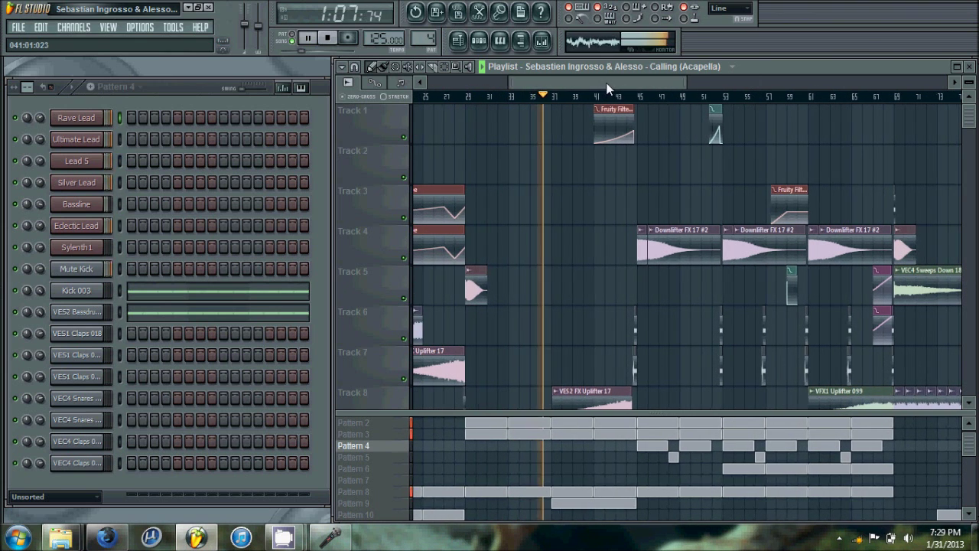
{"action": "left_click_drag", "start_coordinate": [602, 83], "coordinate": [607, 82]}
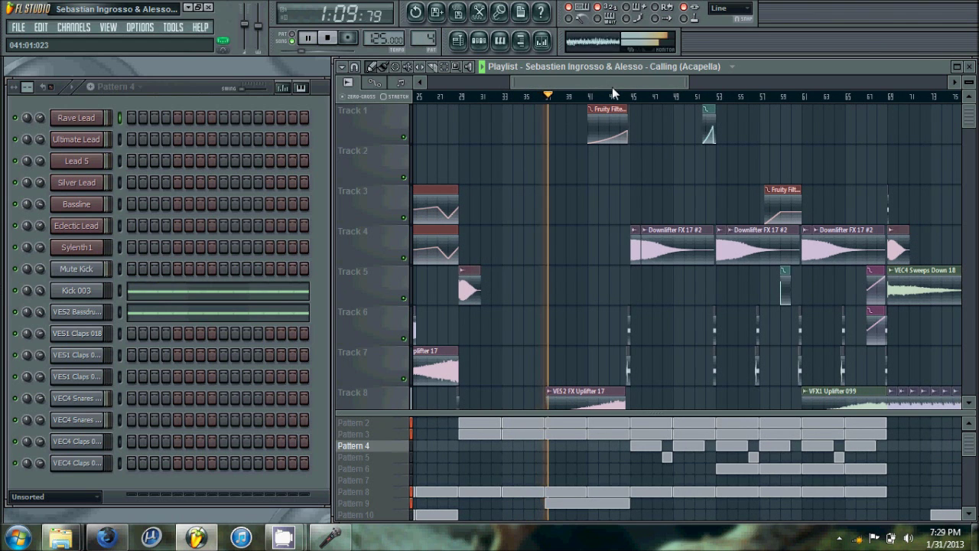
{"action": "scroll", "coordinate": [639, 90], "scroll_direction": "up", "scroll_amount": 2}
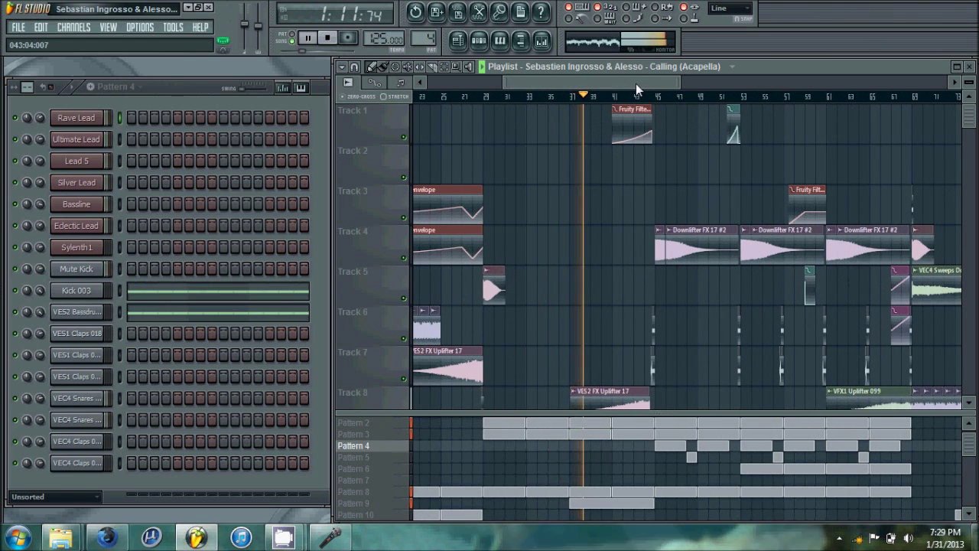
{"action": "scroll", "coordinate": [638, 83], "scroll_direction": "down", "scroll_amount": 1}
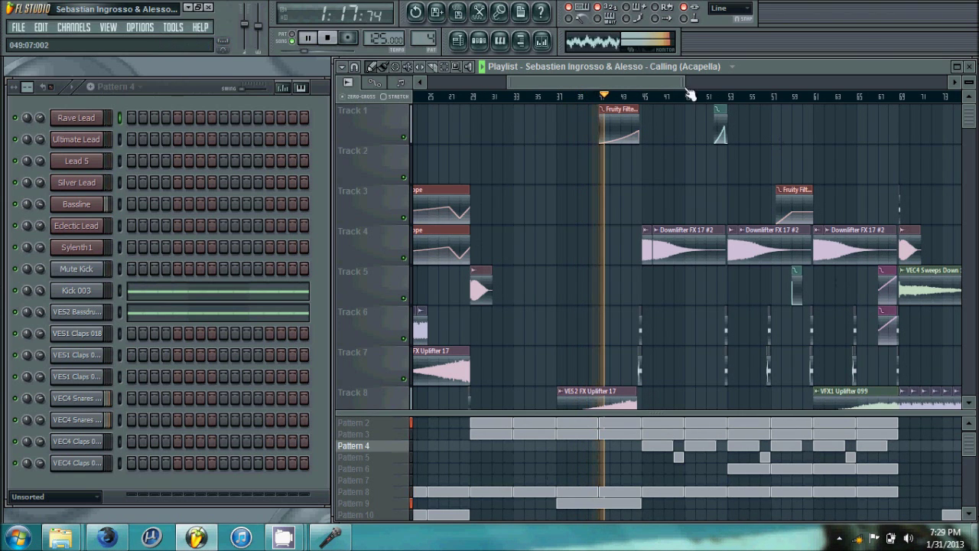
{"action": "left_click_drag", "start_coordinate": [665, 80], "coordinate": [669, 81]}
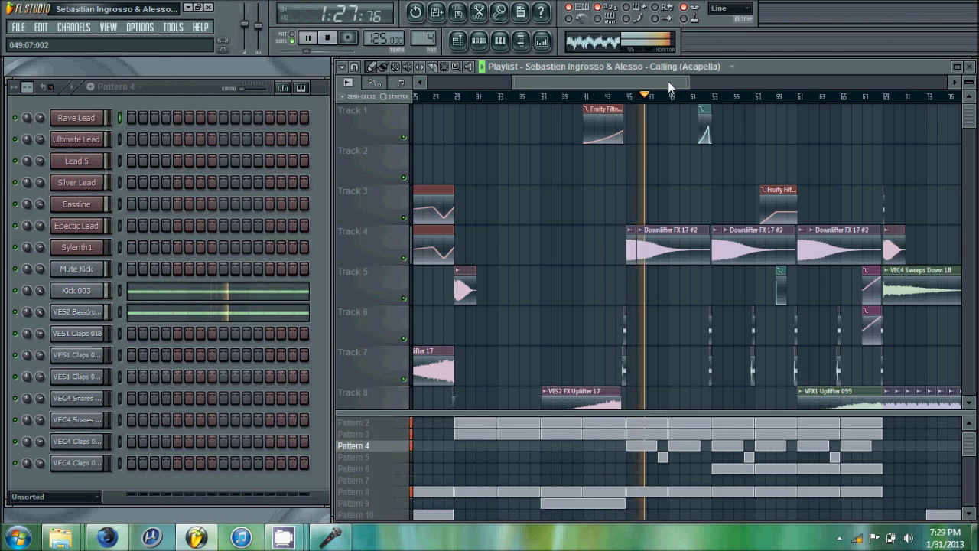
{"action": "left_click_drag", "start_coordinate": [668, 83], "coordinate": [684, 84]}
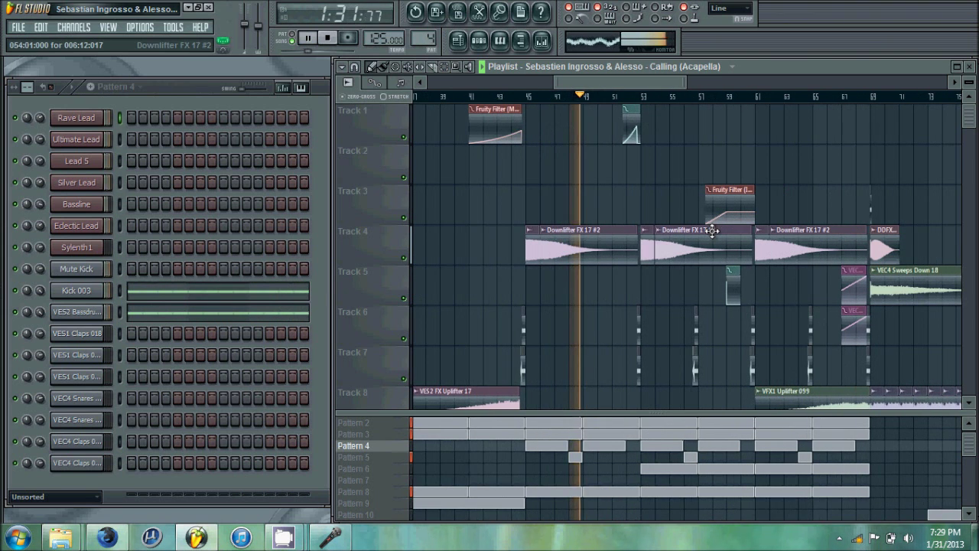
{"action": "scroll", "coordinate": [715, 234], "scroll_direction": "down", "scroll_amount": 2, "text": "ctrl"}
{"action": "scroll", "coordinate": [725, 245], "scroll_direction": "down", "scroll_amount": 4}
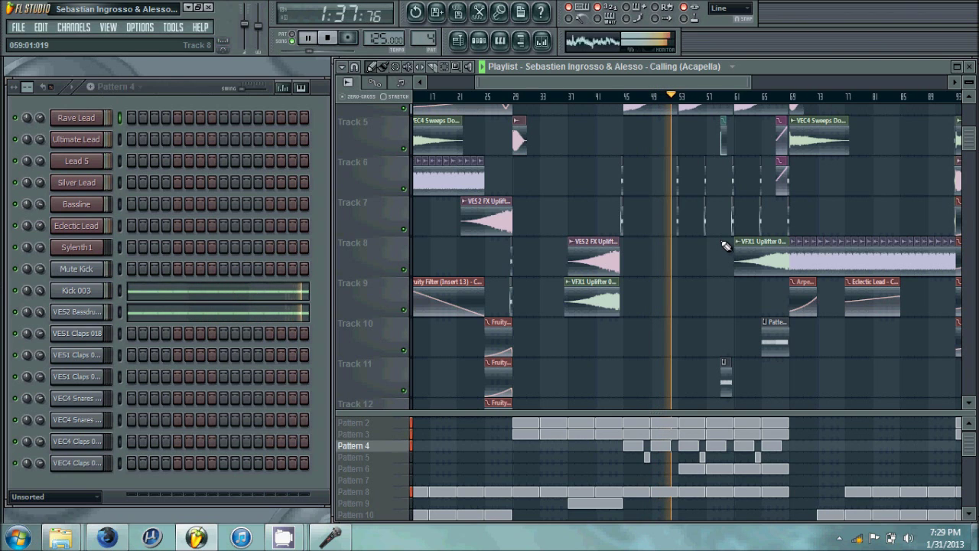
{"action": "key", "text": "space"}
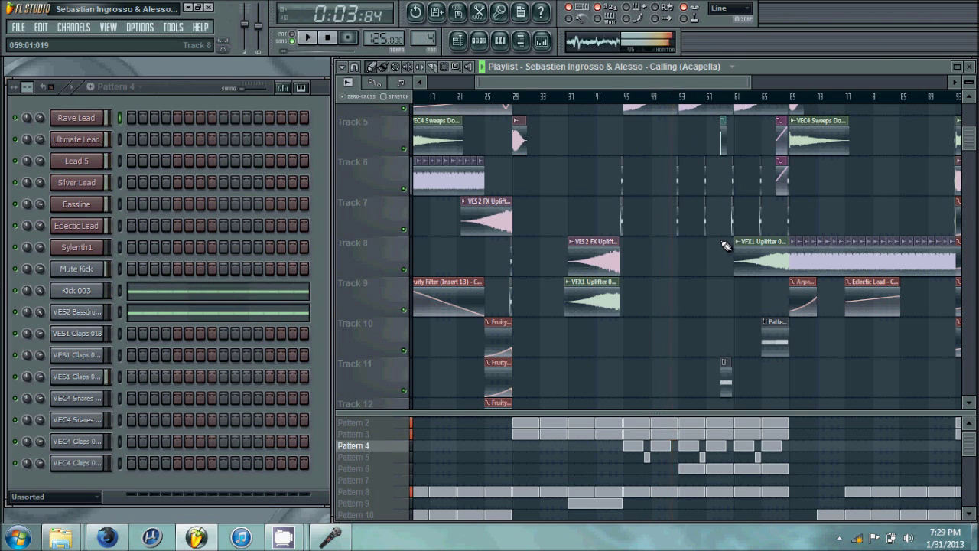
Open the channel settings of the Calling (Acapella) #2 clip on track 15 and check its panning options
{"action": "left_click_drag", "start_coordinate": [694, 100], "coordinate": [533, 179]}
{"action": "scroll", "coordinate": [568, 203], "scroll_direction": "down", "scroll_amount": 4}
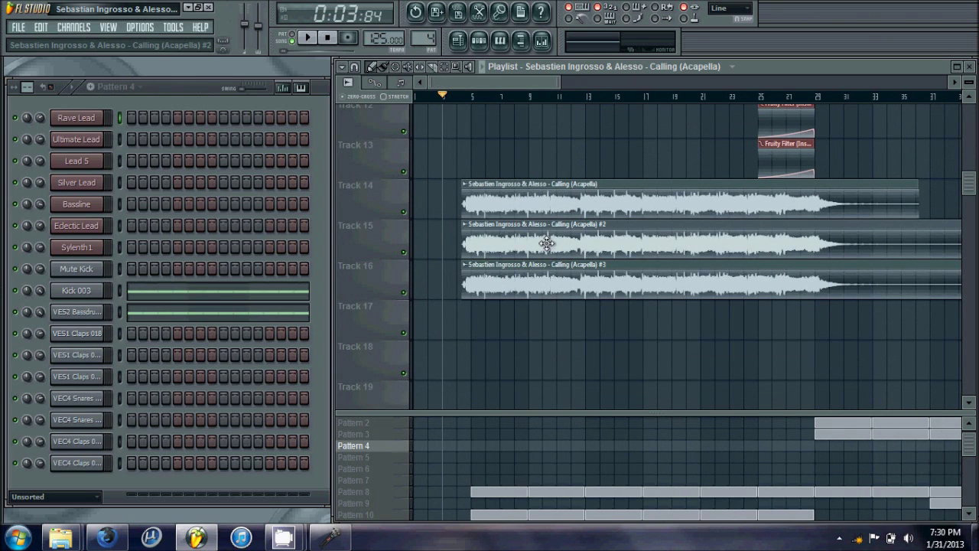
{"action": "double_click", "coordinate": [547, 243]}
{"action": "right_click", "coordinate": [130, 126]}
{"action": "key", "text": "Escape"}
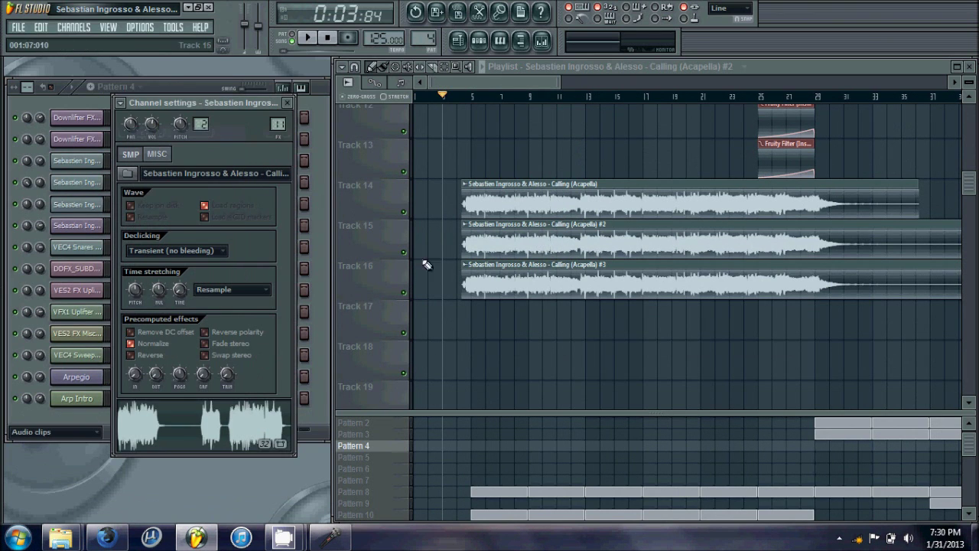
Reset the channel panning of the Calling (Acapella) #3 clip on track 16 and close its channel settings
{"action": "left_click", "coordinate": [466, 285]}
{"action": "right_click", "coordinate": [130, 127]}
{"action": "left_click", "coordinate": [149, 134]}
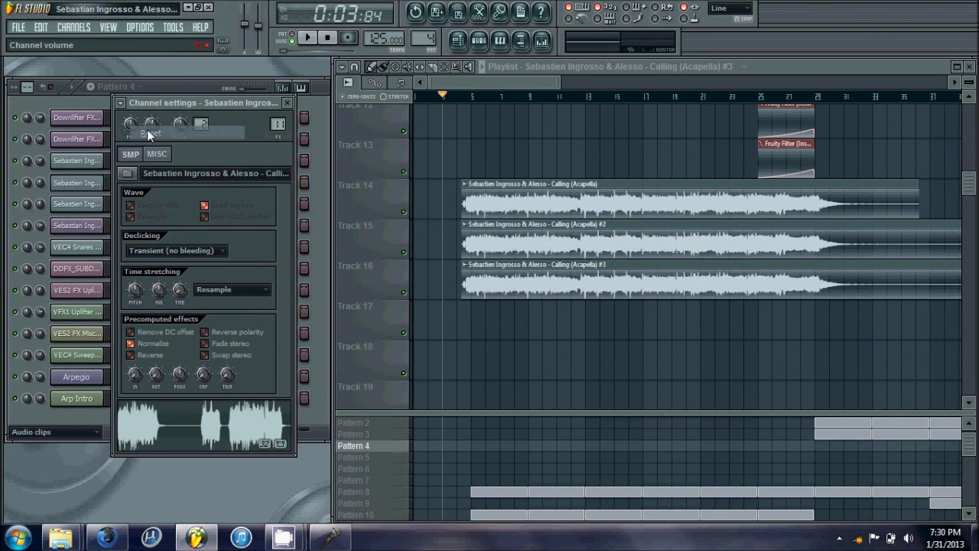
{"action": "left_click_drag", "start_coordinate": [248, 100], "coordinate": [241, 99]}
{"action": "left_click", "coordinate": [281, 103]}
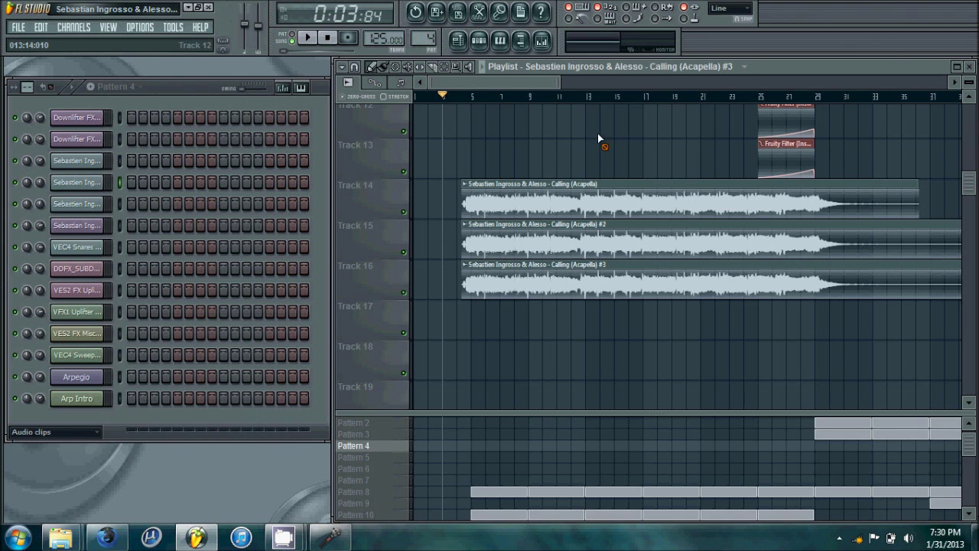
{"action": "scroll", "coordinate": [548, 183], "scroll_direction": "up", "scroll_amount": 3}
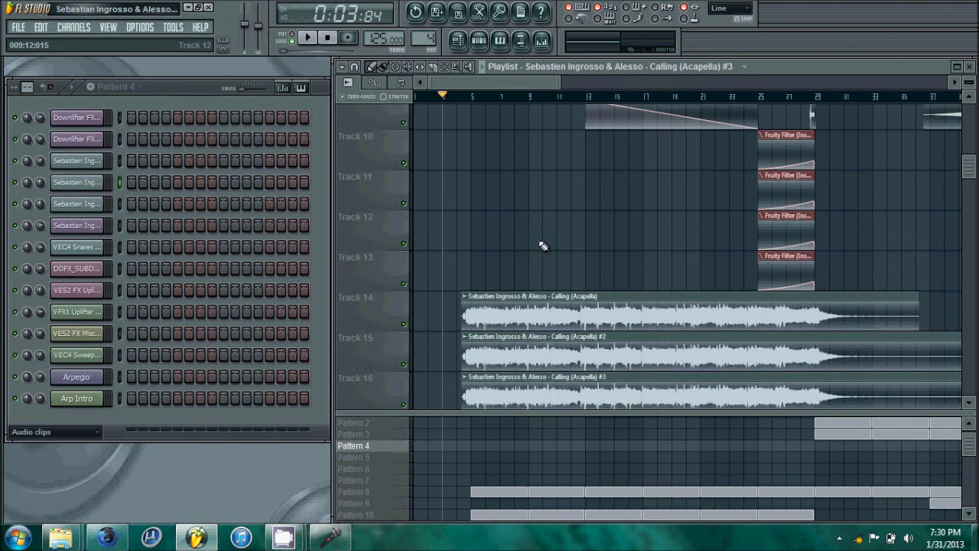
Check the channel settings and panning of the layered Calling (Acapella) clips on tracks 14 to 16, and close the settings
{"action": "scroll", "coordinate": [542, 245], "scroll_direction": "down", "scroll_amount": 2}
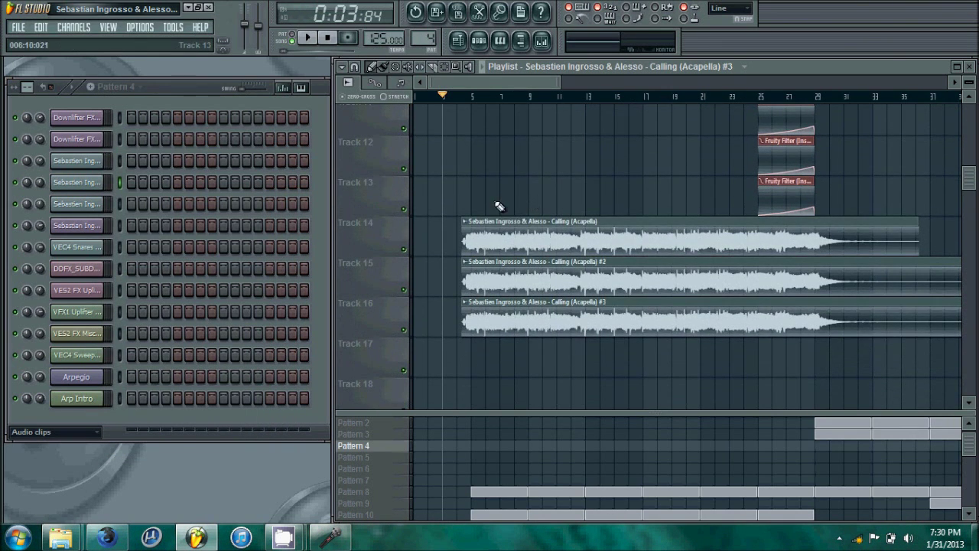
{"action": "scroll", "coordinate": [499, 206], "scroll_direction": "up", "scroll_amount": 2}
{"action": "left_click_drag", "start_coordinate": [476, 98], "coordinate": [444, 109]}
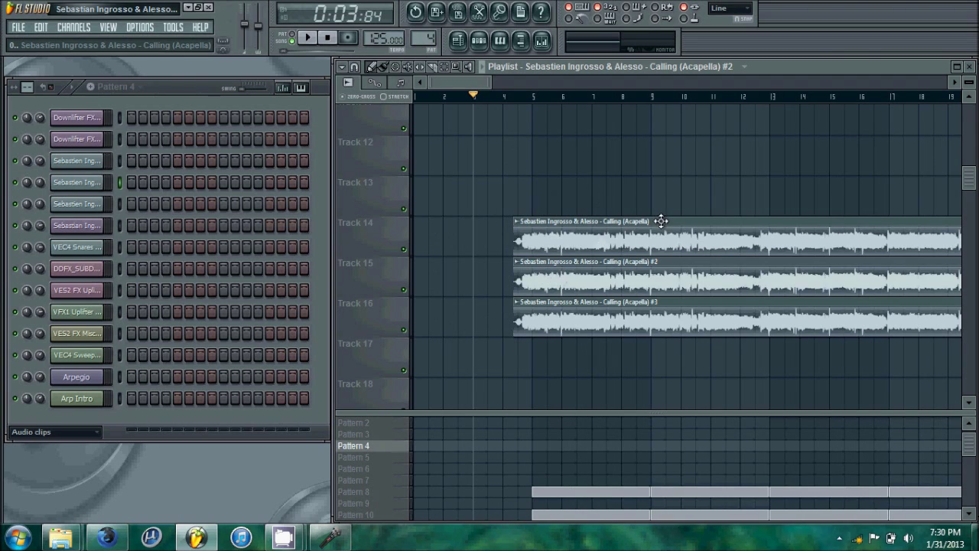
{"action": "double_click", "coordinate": [560, 241]}
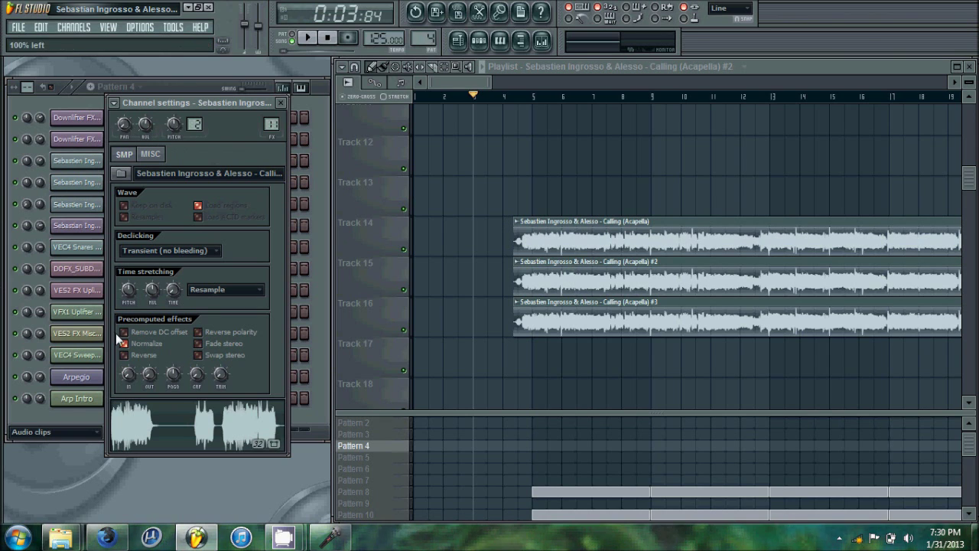
{"action": "left_click_drag", "start_coordinate": [158, 103], "coordinate": [154, 104]}
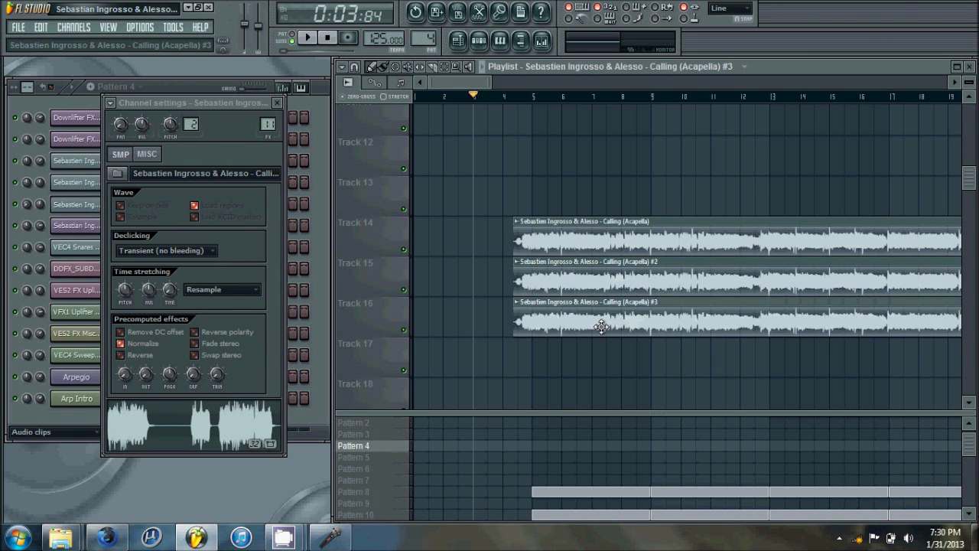
{"action": "left_click", "coordinate": [276, 103]}
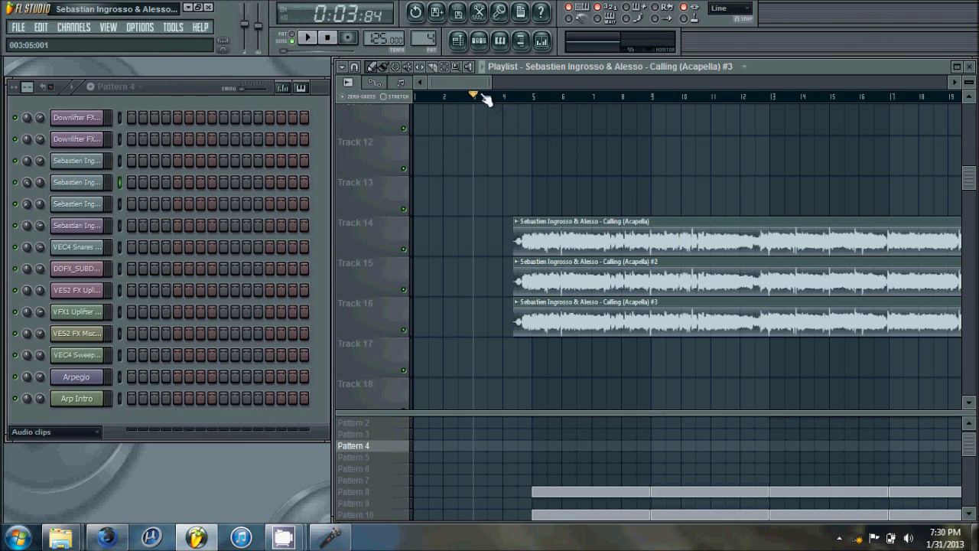
Open the channel settings of the Calling (Acapella) clip on track 14 and bring up its mixer track, insert 11
{"action": "scroll", "coordinate": [539, 176], "scroll_direction": "down", "scroll_amount": 5}
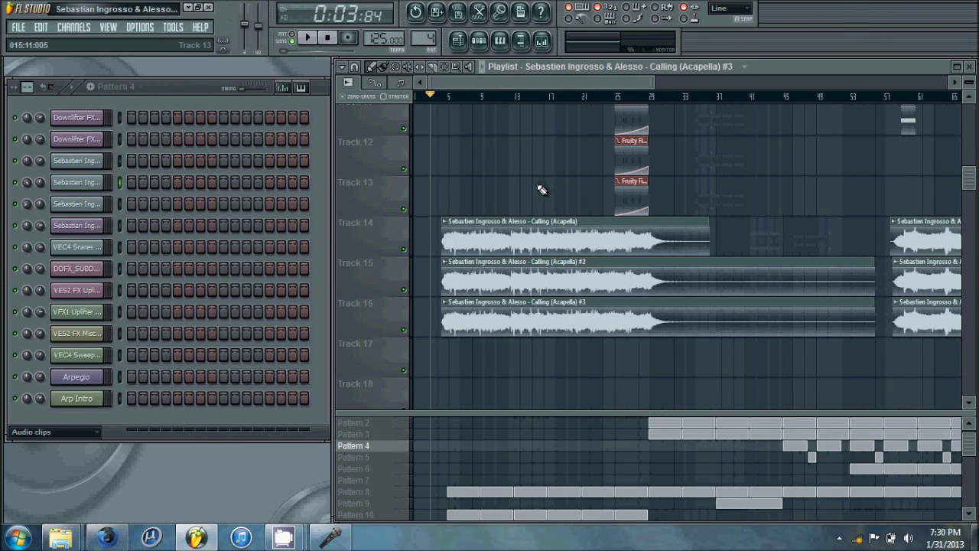
{"action": "scroll", "coordinate": [474, 168], "scroll_direction": "up", "scroll_amount": 5}
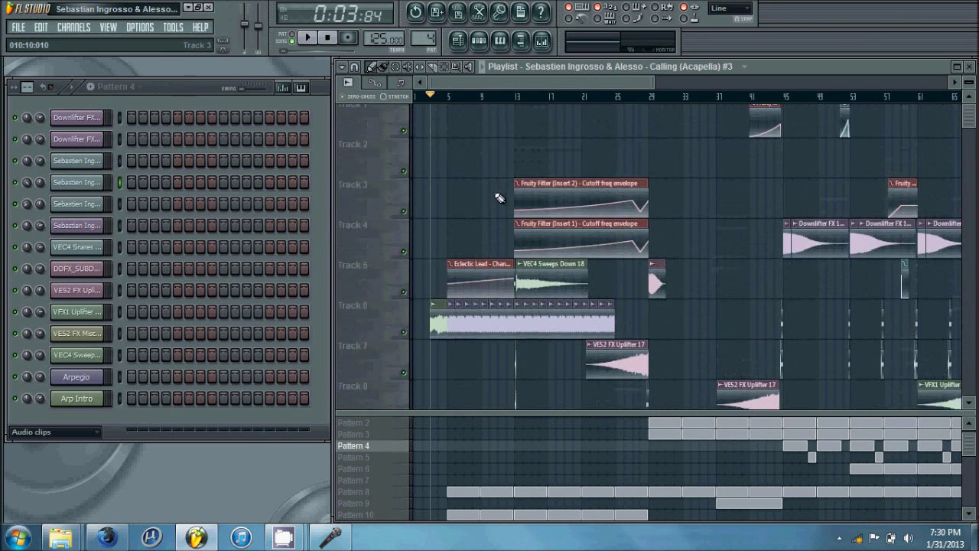
{"action": "scroll", "coordinate": [498, 210], "scroll_direction": "down", "scroll_amount": 6}
{"action": "scroll", "coordinate": [498, 98], "scroll_direction": "up", "scroll_amount": 3}
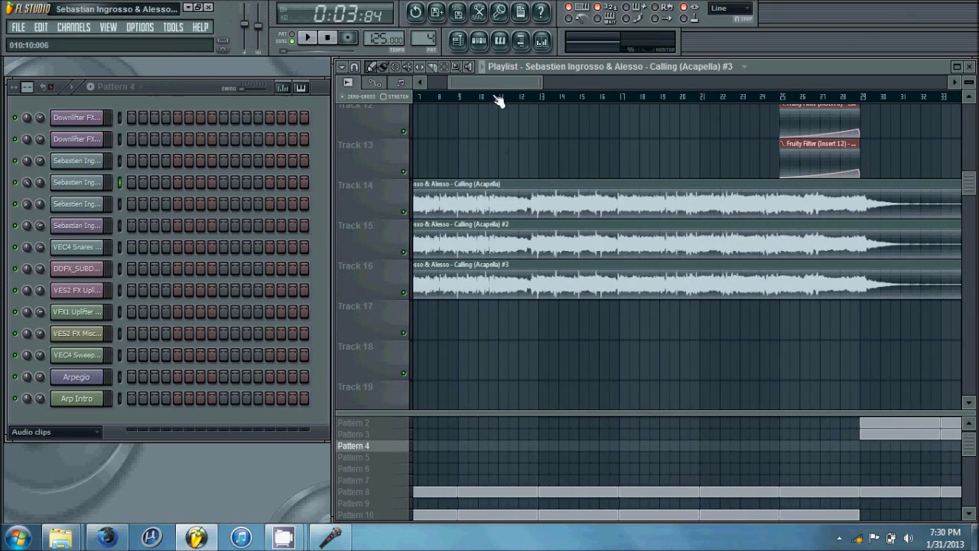
{"action": "scroll", "coordinate": [522, 167], "scroll_direction": "down", "scroll_amount": 3}
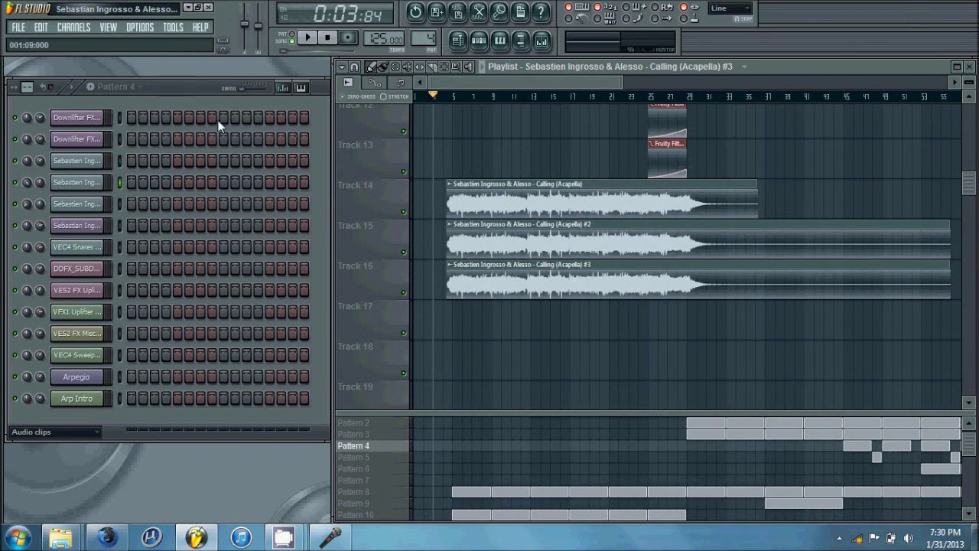
{"action": "left_click", "coordinate": [504, 189]}
{"action": "double_click", "coordinate": [504, 189]}
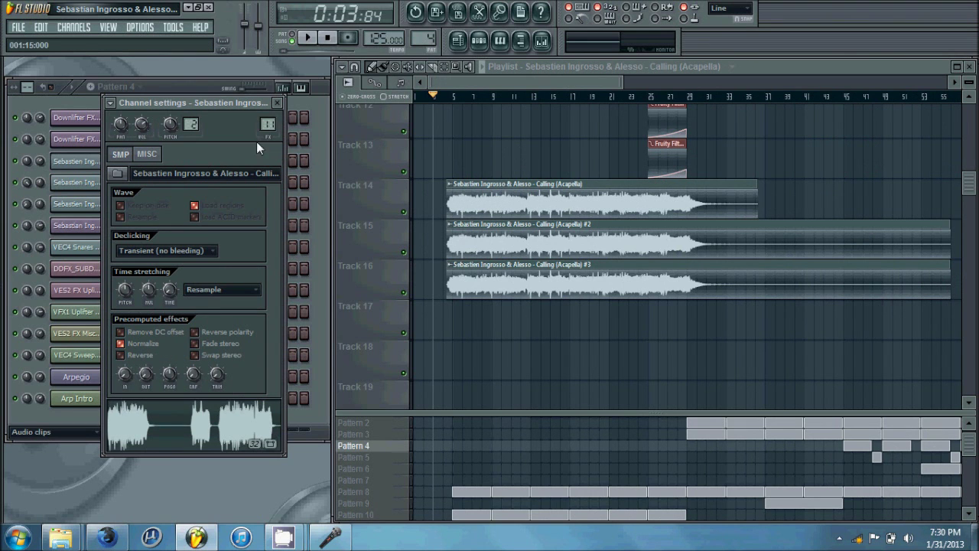
{"action": "double_click", "coordinate": [268, 124]}
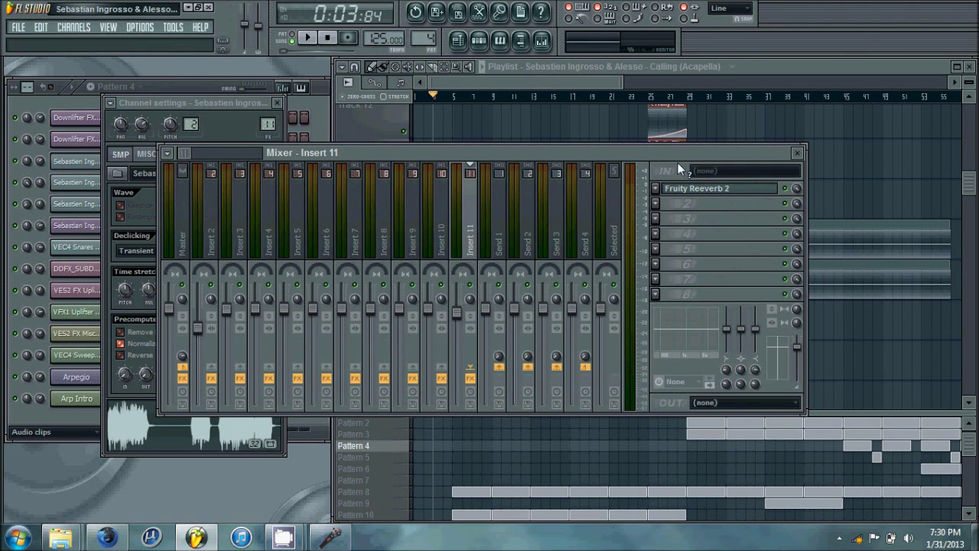
Inspect the Fruity Reeverb 2 effect on mixer insert 11, including its wet level, and close the effect
{"action": "mouse_move", "coordinate": [673, 153]}
{"action": "left_mouse_down"}
{"action": "mouse_move", "coordinate": [637, 147]}
{"action": "mouse_move", "coordinate": [657, 158]}
{"action": "left_mouse_up"}
{"action": "left_click", "coordinate": [656, 184]}
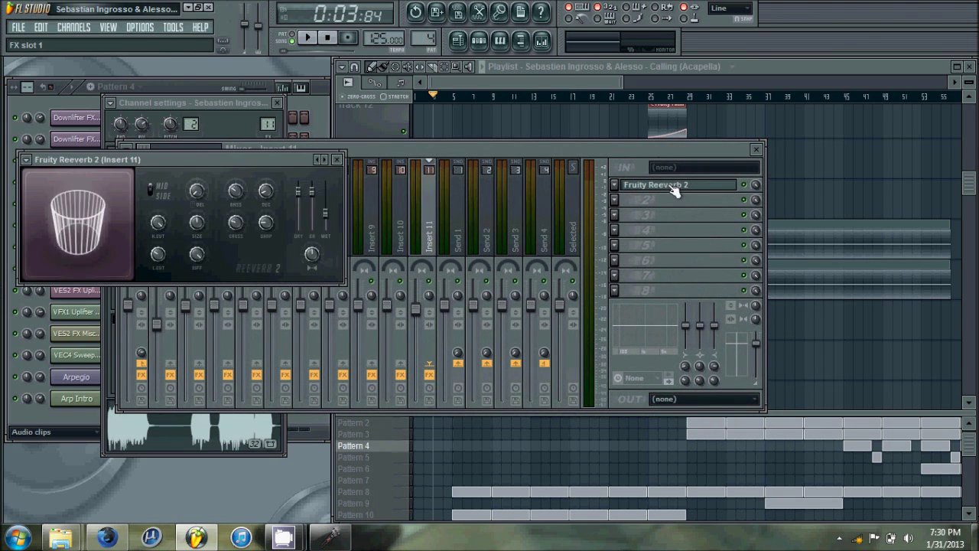
{"action": "left_click_drag", "start_coordinate": [237, 163], "coordinate": [341, 169]}
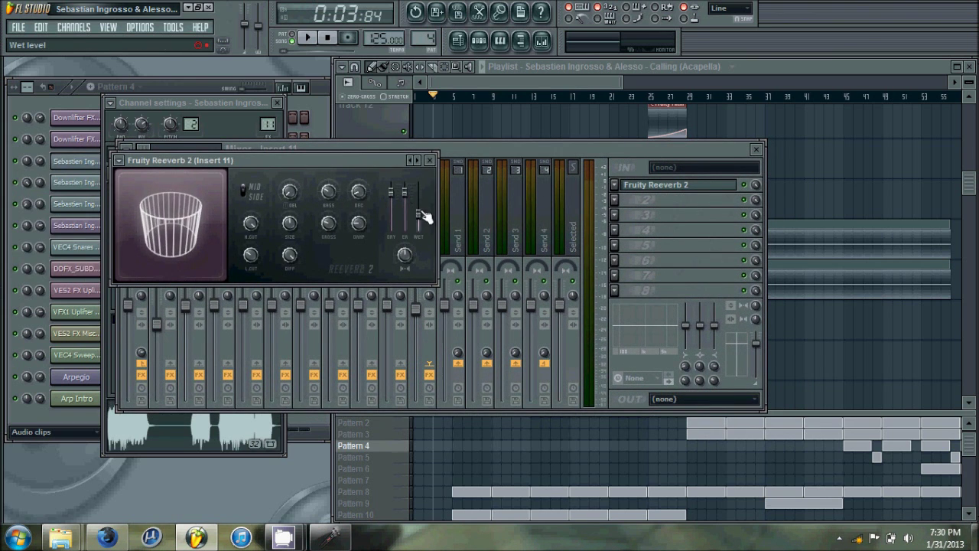
{"action": "left_click", "coordinate": [429, 160]}
{"action": "left_click_drag", "start_coordinate": [431, 150], "coordinate": [443, 154]}
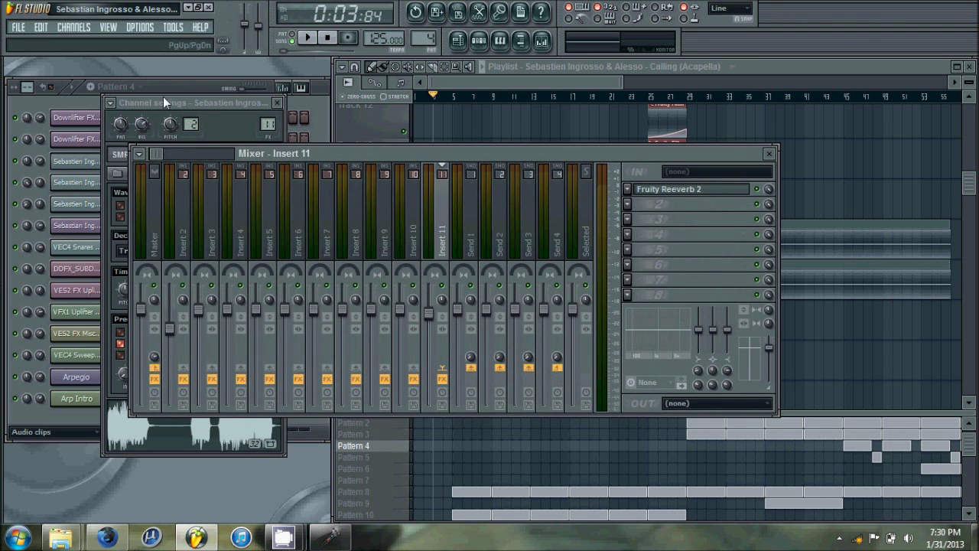
Select Pattern 1, look over the playlist arrangement, and place the song position just after bar 69
{"action": "left_click", "coordinate": [171, 85]}
{"action": "scroll", "coordinate": [170, 85], "scroll_direction": "up", "scroll_amount": 3}
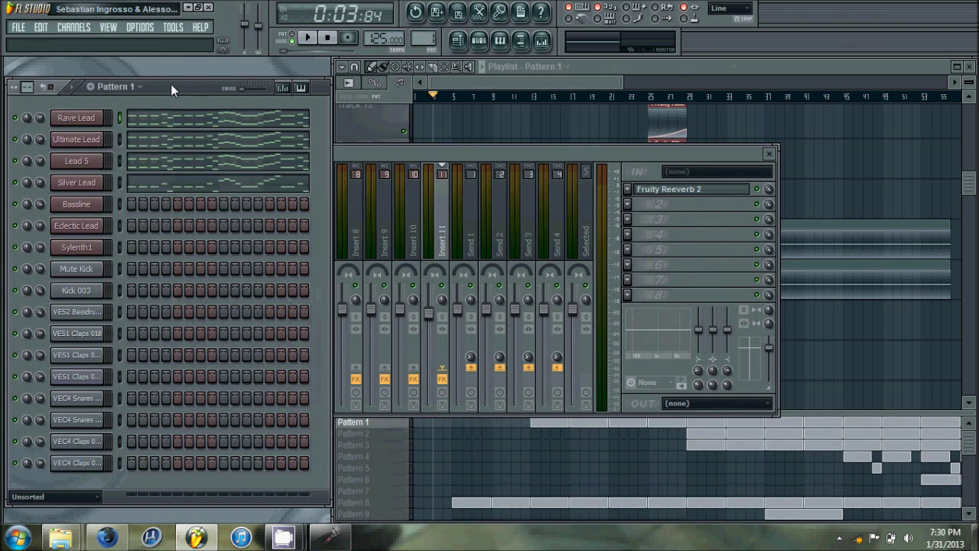
{"action": "left_click", "coordinate": [292, 35]}
{"action": "left_click", "coordinate": [481, 84]}
{"action": "scroll", "coordinate": [647, 100], "scroll_direction": "down", "scroll_amount": 5}
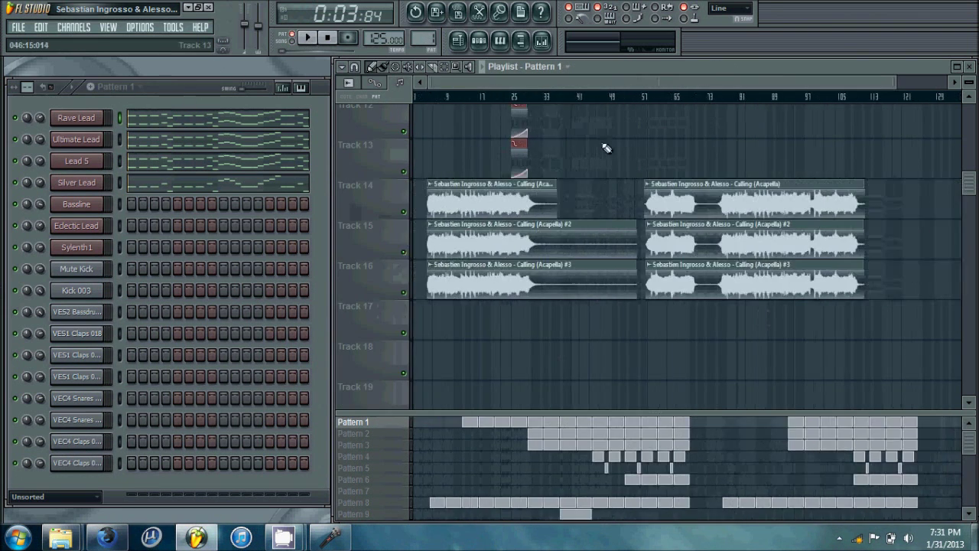
{"action": "scroll", "coordinate": [728, 198], "scroll_direction": "up", "scroll_amount": 5}
{"action": "scroll", "coordinate": [675, 190], "scroll_direction": "up", "scroll_amount": 4}
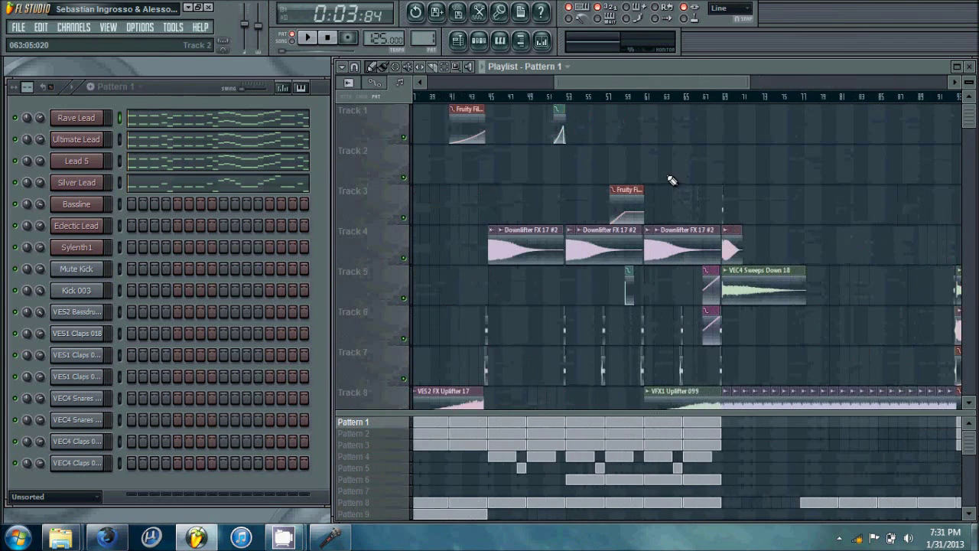
{"action": "left_click", "coordinate": [731, 97]}
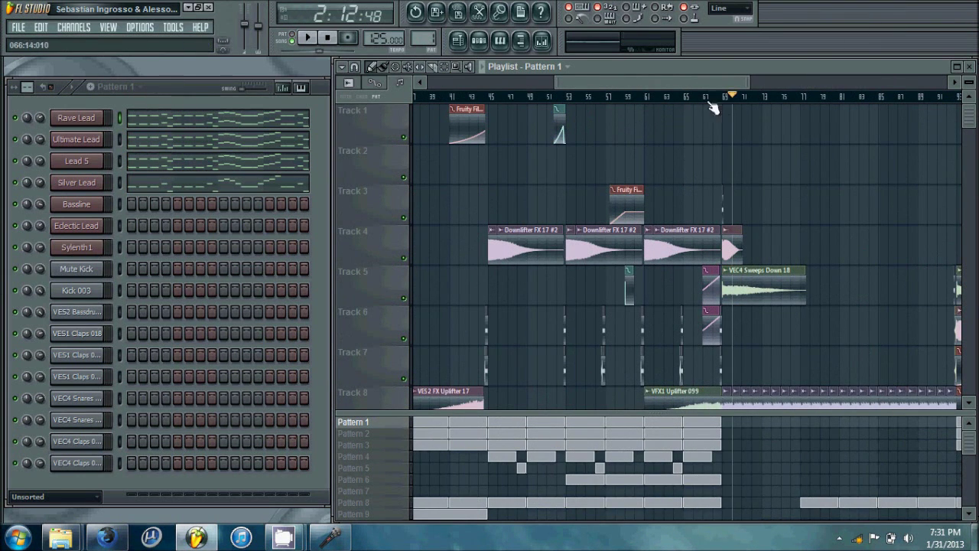
Listen to Pattern 1 in pattern mode to hear the layered Rave Lead, Ultimate Lead, Lead 5 and Silver Lead sounds, and stop playback
{"action": "left_click", "coordinate": [182, 93]}
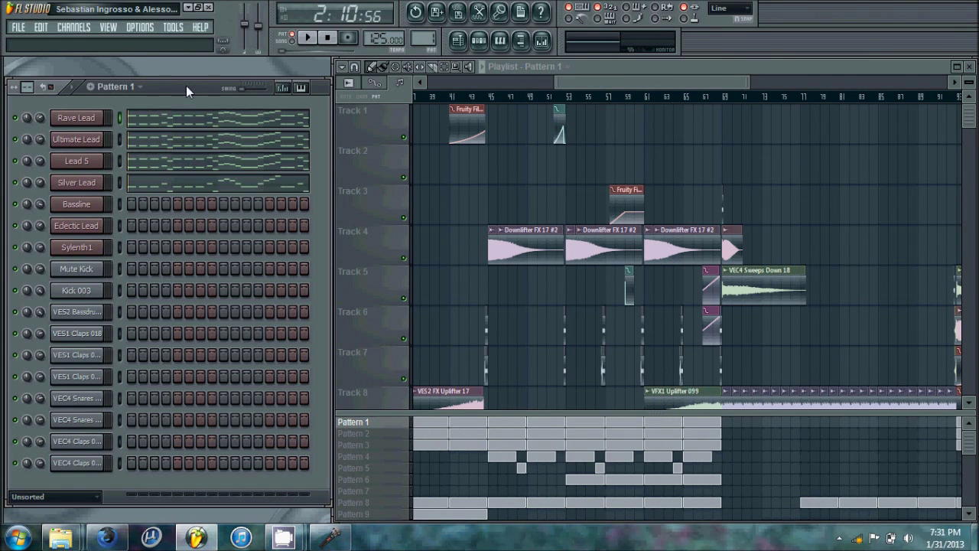
{"action": "key", "text": "space"}
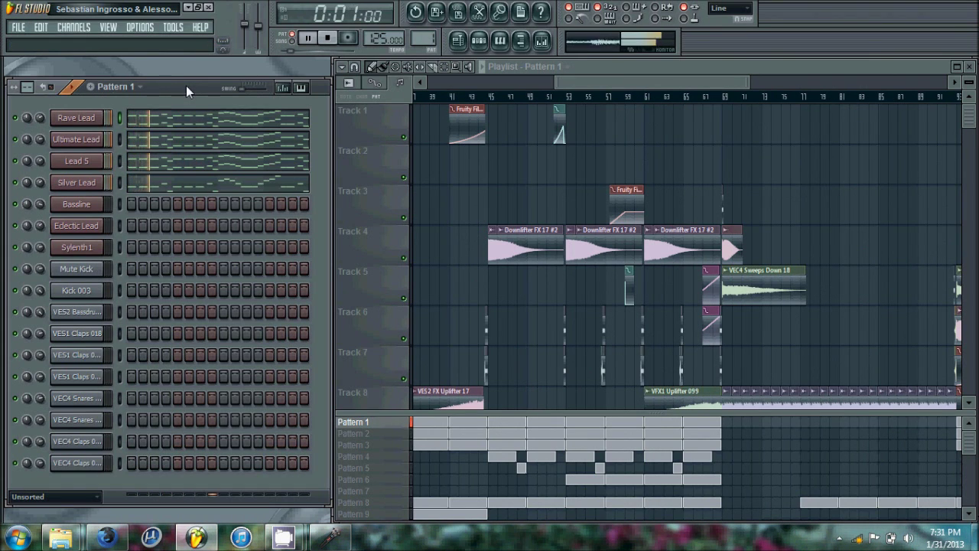
{"action": "key", "text": "space"}
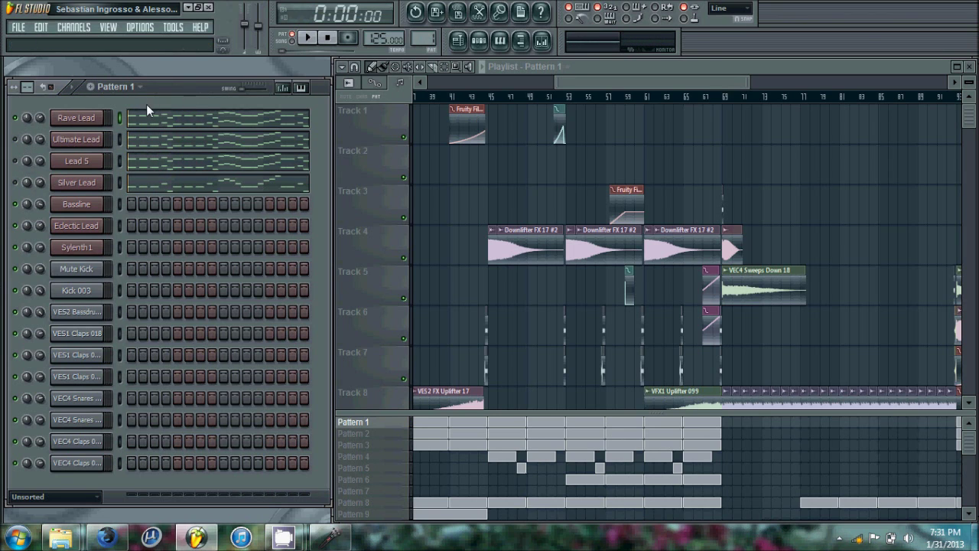
{"action": "key", "text": "space"}
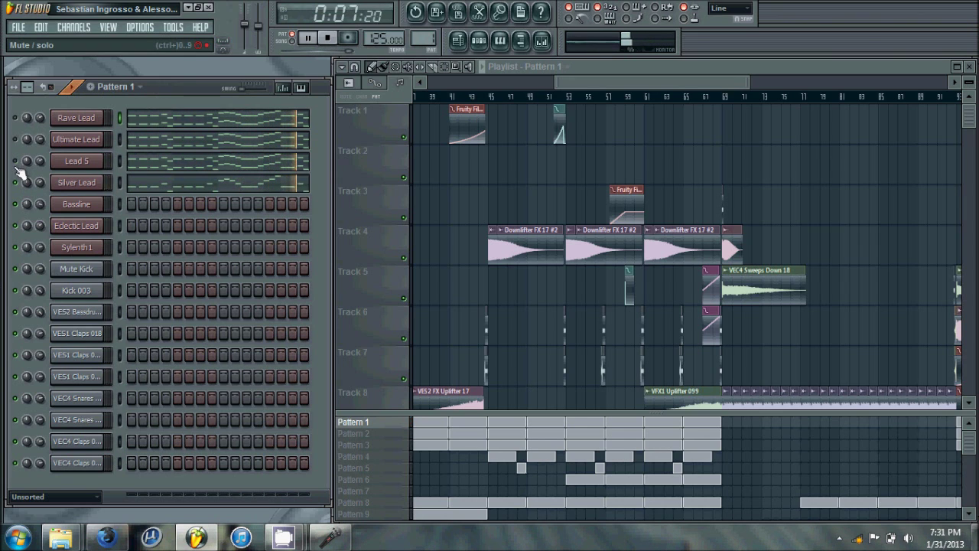
{"action": "key", "text": "space"}
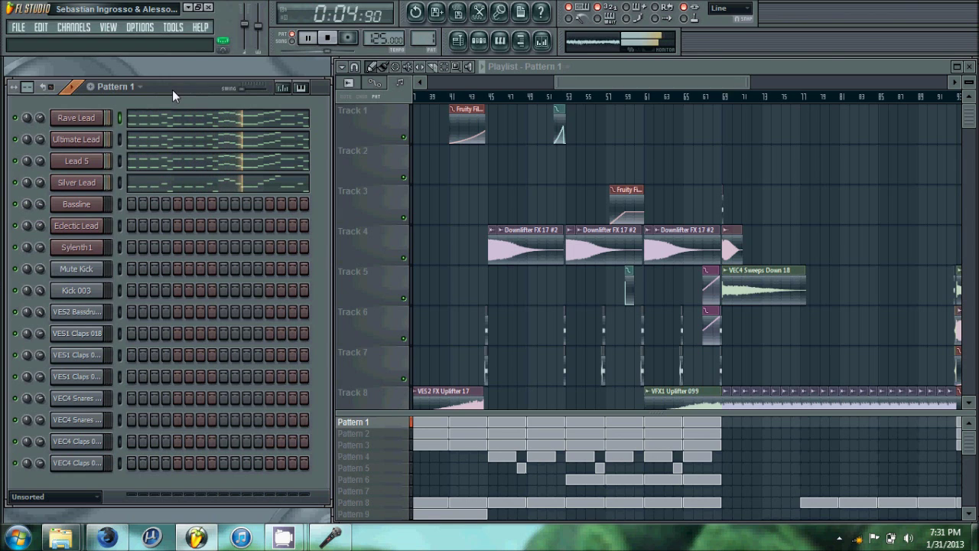
{"action": "key", "text": "space"}
Switch to Pattern 2, play it with the Bassline channel's Sylenth1 plugin open, and stop playback
{"action": "key", "text": "KP_Add"}
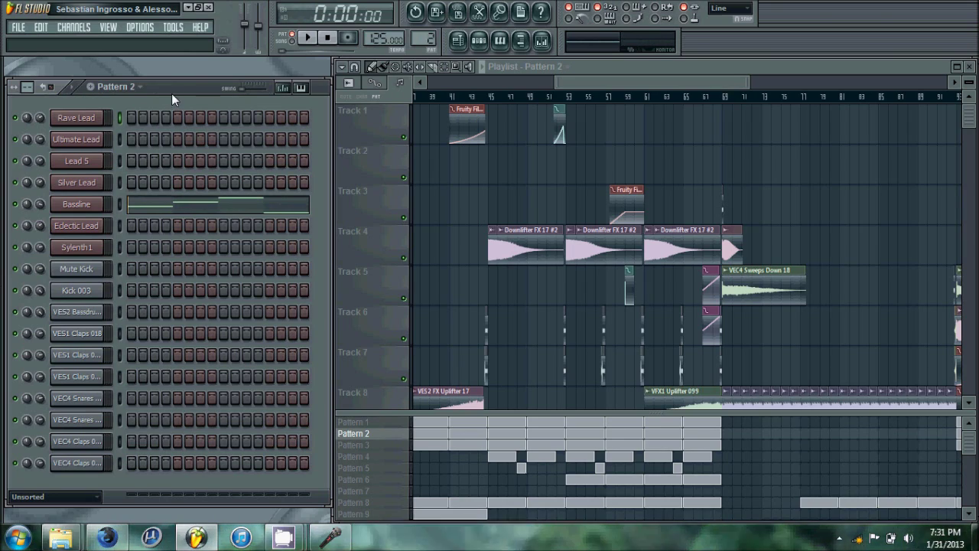
{"action": "key", "text": "space"}
{"action": "left_click", "coordinate": [77, 204]}
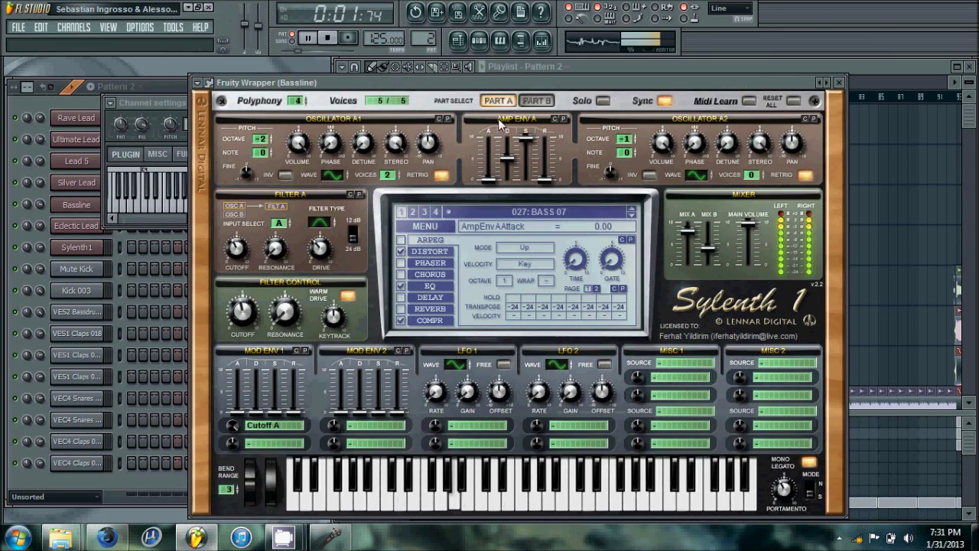
{"action": "left_click_drag", "start_coordinate": [543, 91], "coordinate": [585, 83]}
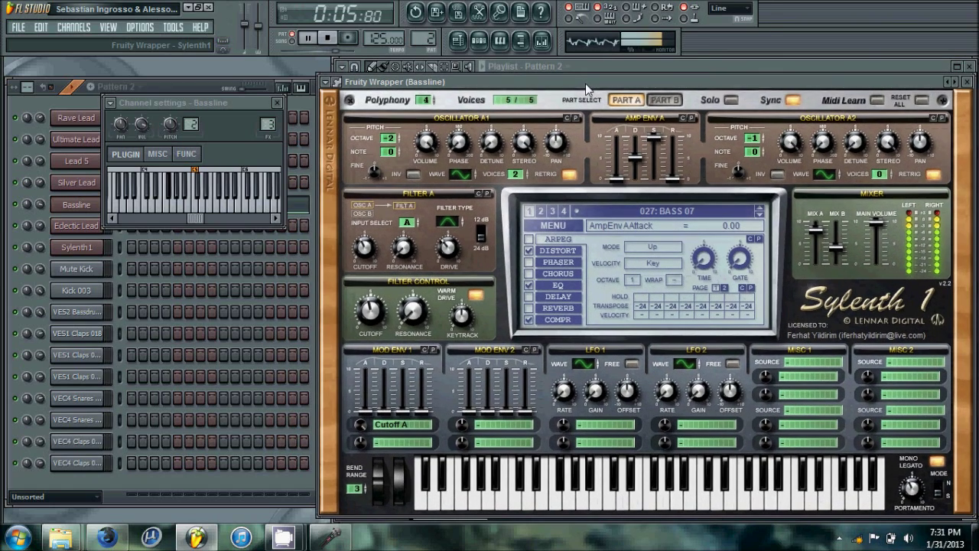
{"action": "key", "text": "space"}
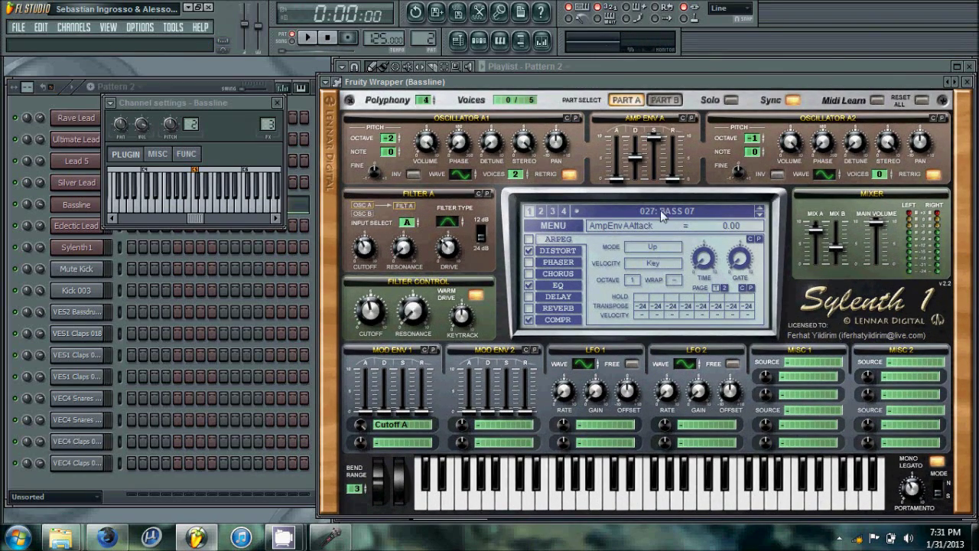
Browse the My Sylenth1 Soundbanks folder without loading a bank, and close the Bassline plugin and its channel settings
{"action": "left_click", "coordinate": [678, 217]}
{"action": "left_click", "coordinate": [564, 99]}
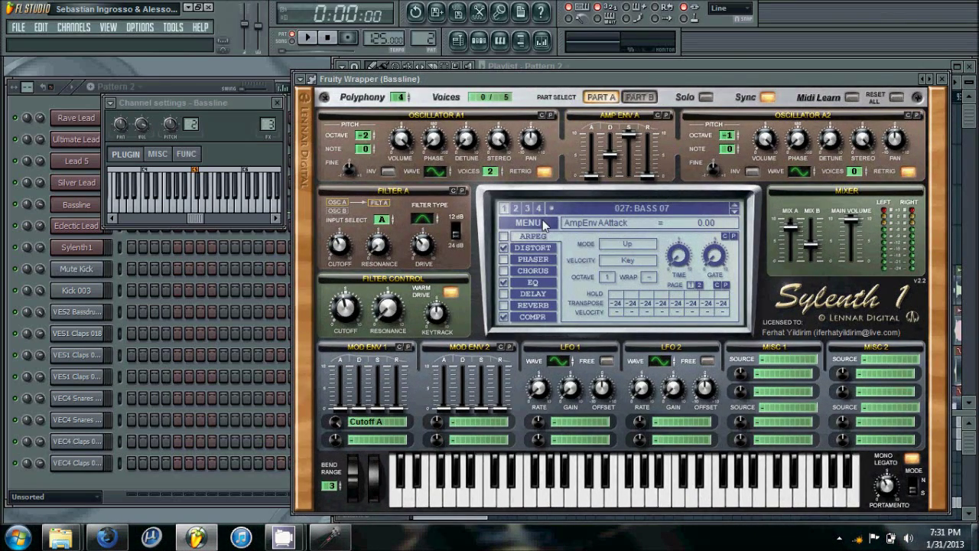
{"action": "left_click", "coordinate": [529, 223]}
{"action": "left_click", "coordinate": [547, 270]}
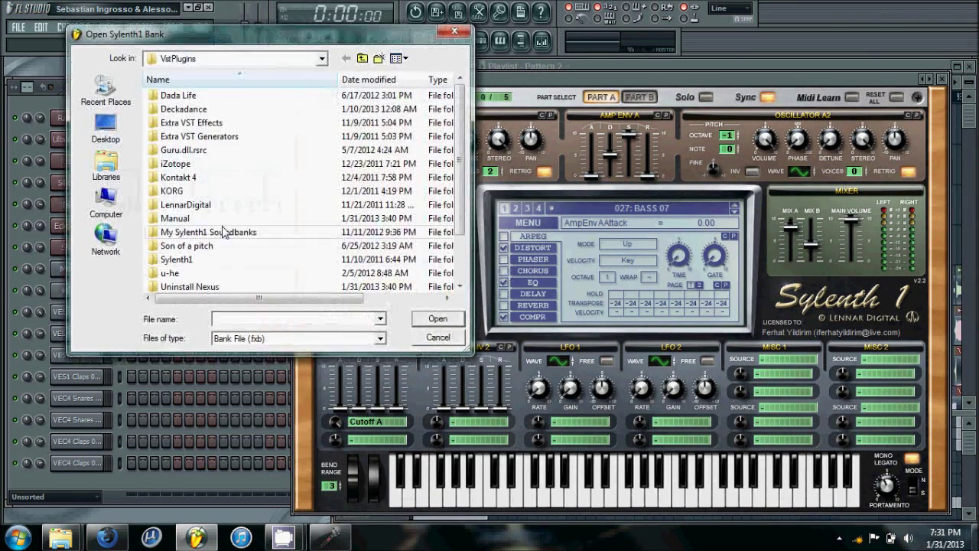
{"action": "double_click", "coordinate": [216, 233]}
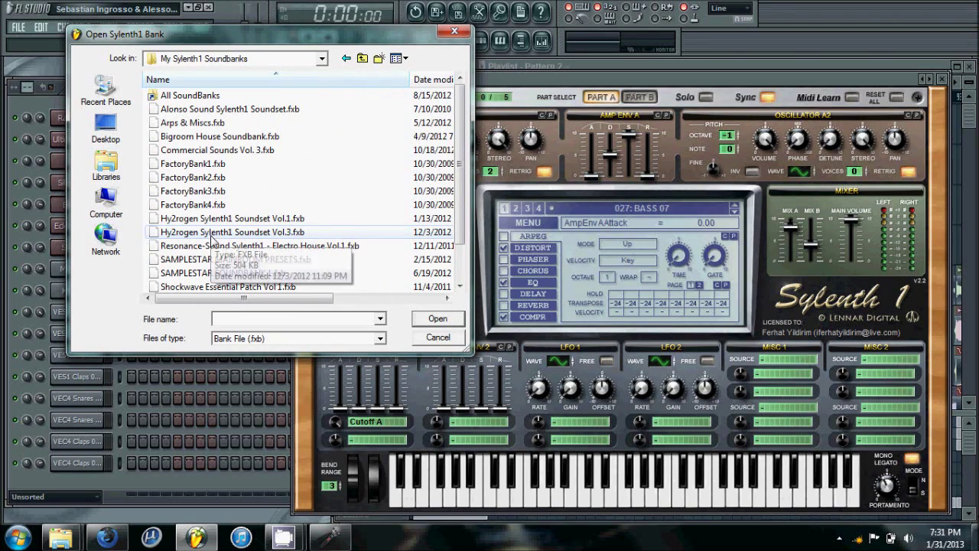
{"action": "left_click", "coordinate": [455, 30]}
{"action": "left_click_drag", "start_coordinate": [887, 79], "coordinate": [868, 81]}
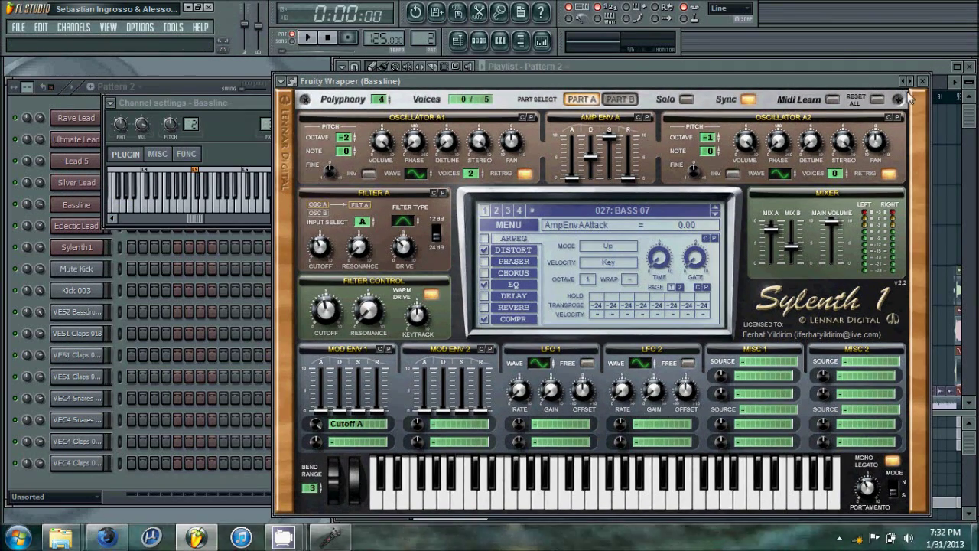
{"action": "left_click", "coordinate": [923, 78]}
{"action": "left_click_drag", "start_coordinate": [257, 102], "coordinate": [242, 110]}
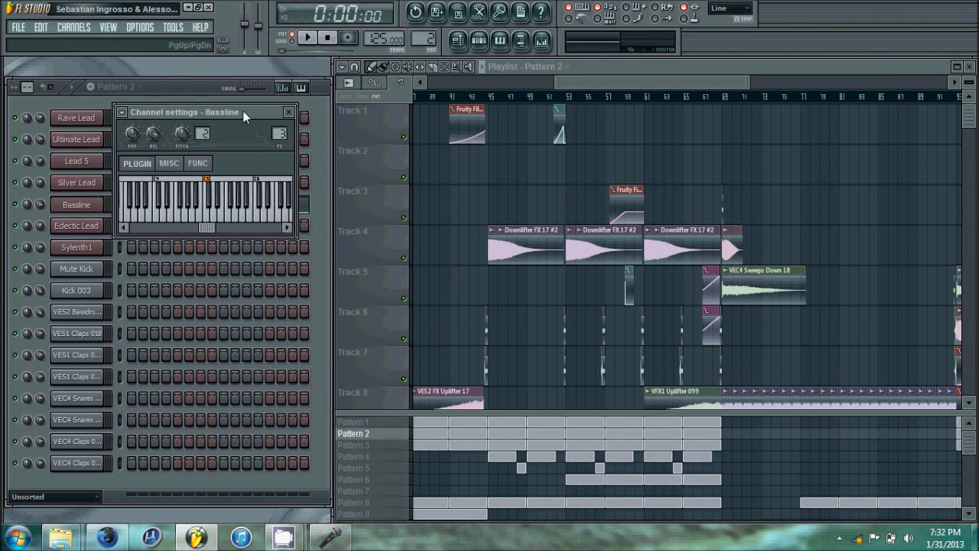
{"action": "key", "text": "Escape"}
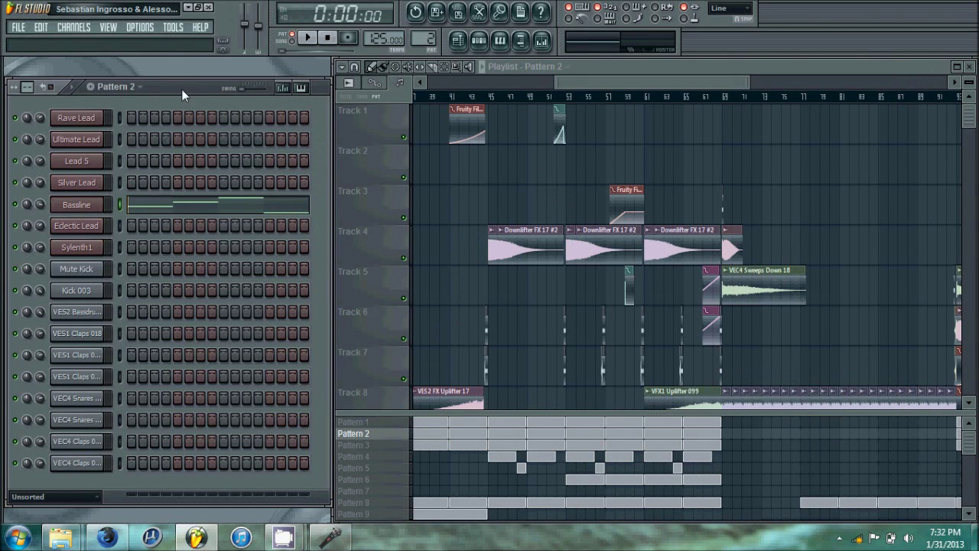
Open dblue Glitch on the Bassline channel's mixer insert, play Pattern 2 to watch its TapeStop steps, stop playback and close the plugin
{"action": "left_click", "coordinate": [91, 205]}
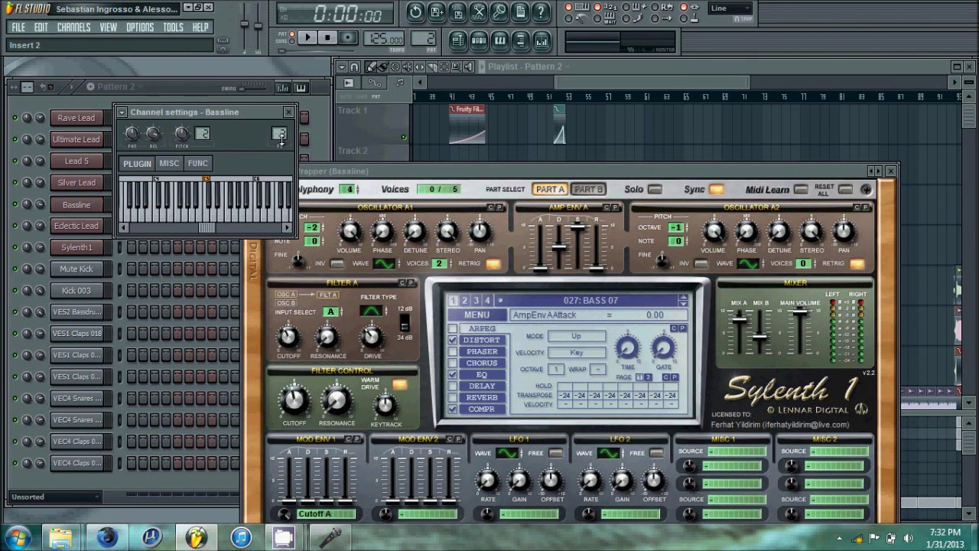
{"action": "left_click", "coordinate": [280, 133]}
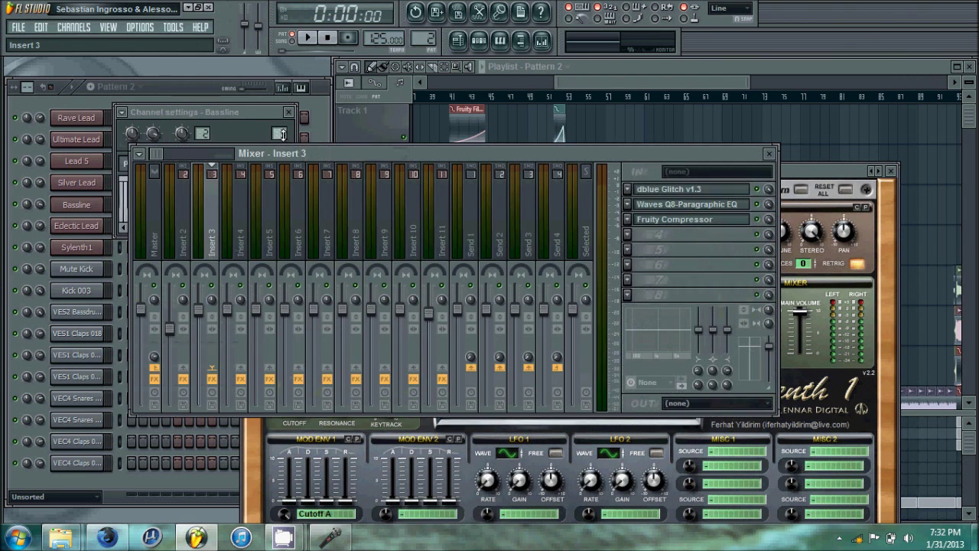
{"action": "left_click", "coordinate": [677, 193]}
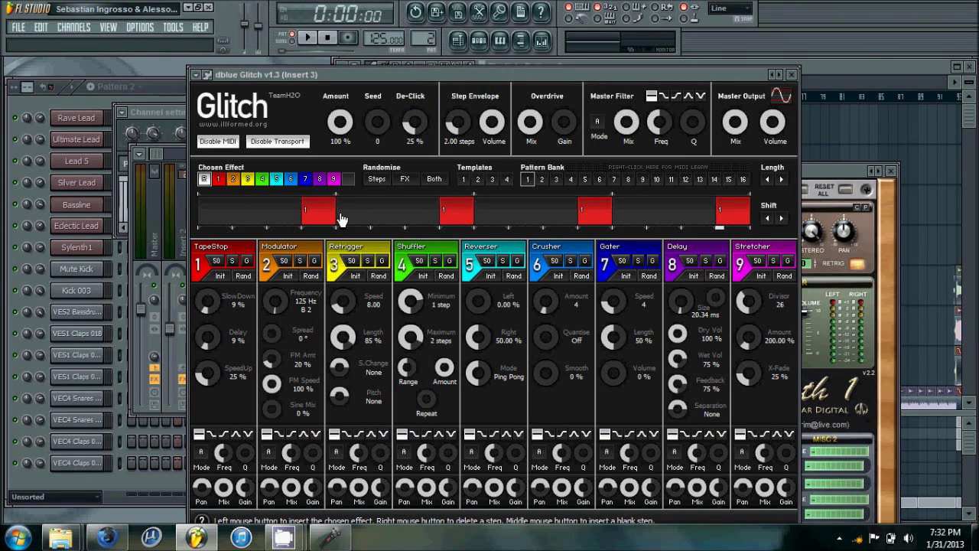
{"action": "key", "text": "space"}
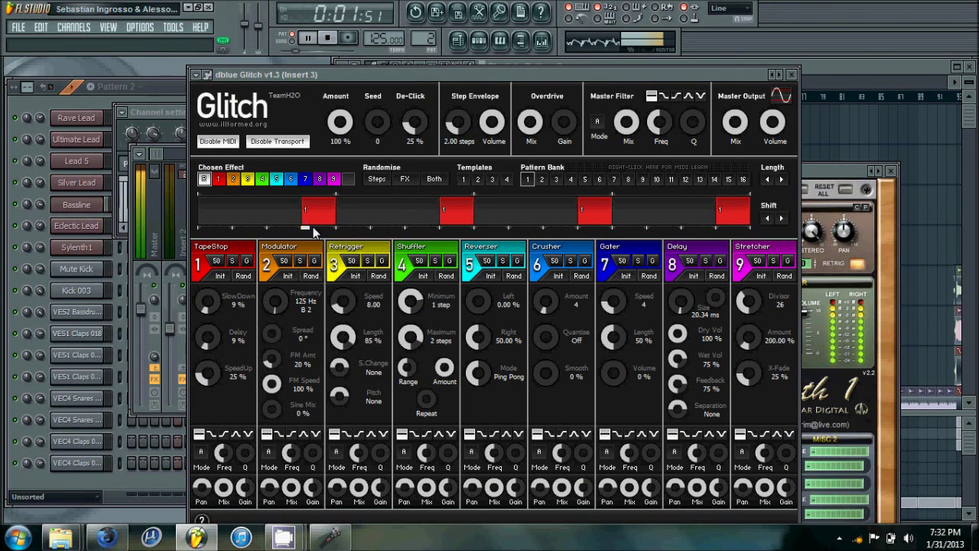
{"action": "key", "text": "space"}
{"action": "left_click", "coordinate": [792, 74]}
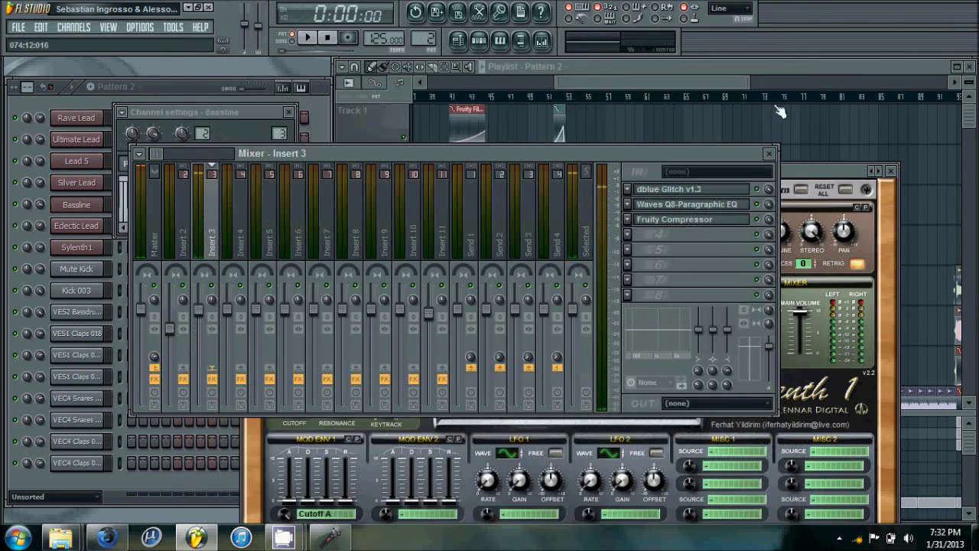
Inspect the Waves Q8-Paragraphic EQ curve on Insert 3, and close the equalizer and the Bassline channel settings
{"action": "left_click_drag", "start_coordinate": [743, 159], "coordinate": [729, 166]}
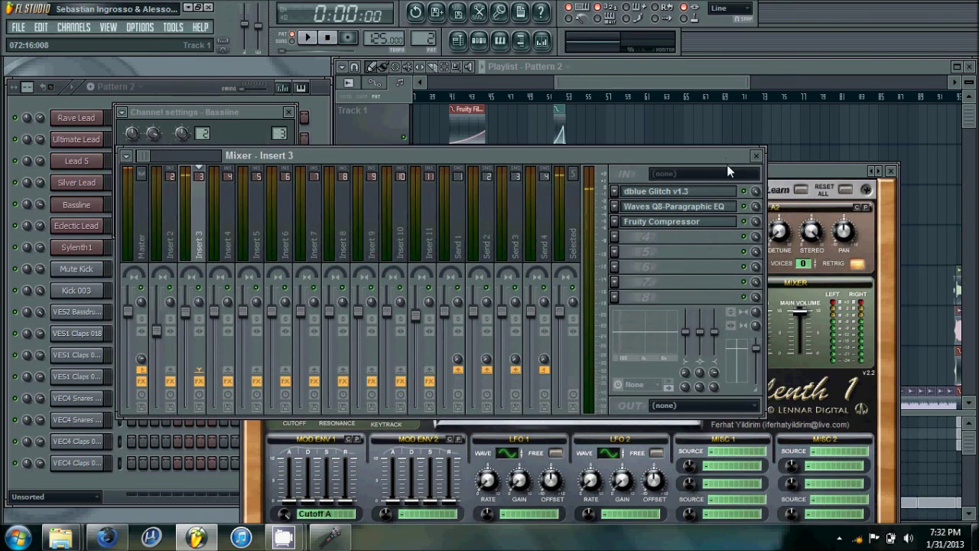
{"action": "left_click", "coordinate": [705, 211]}
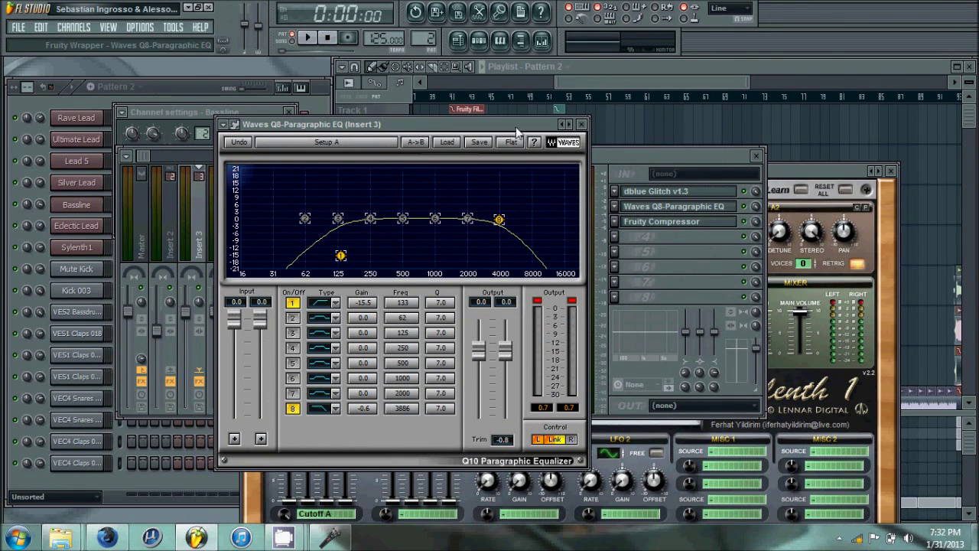
{"action": "left_click", "coordinate": [588, 126]}
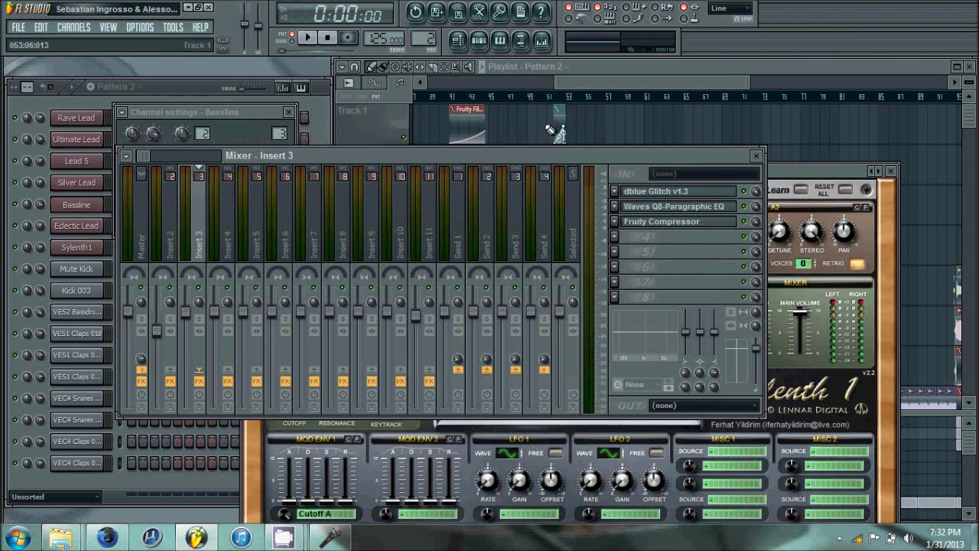
{"action": "left_click", "coordinate": [273, 113]}
{"action": "left_click", "coordinate": [288, 112]}
{"action": "left_click", "coordinate": [200, 87]}
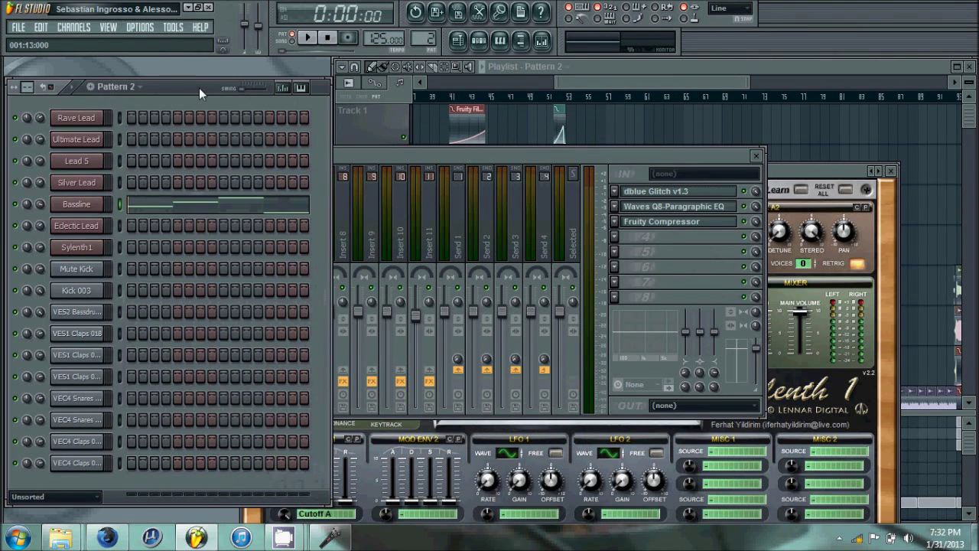
Reopen the mixer on Insert 3, review the band settings of the Waves Q8-Paragraphic EQ again, and close it
{"action": "left_click", "coordinate": [620, 82]}
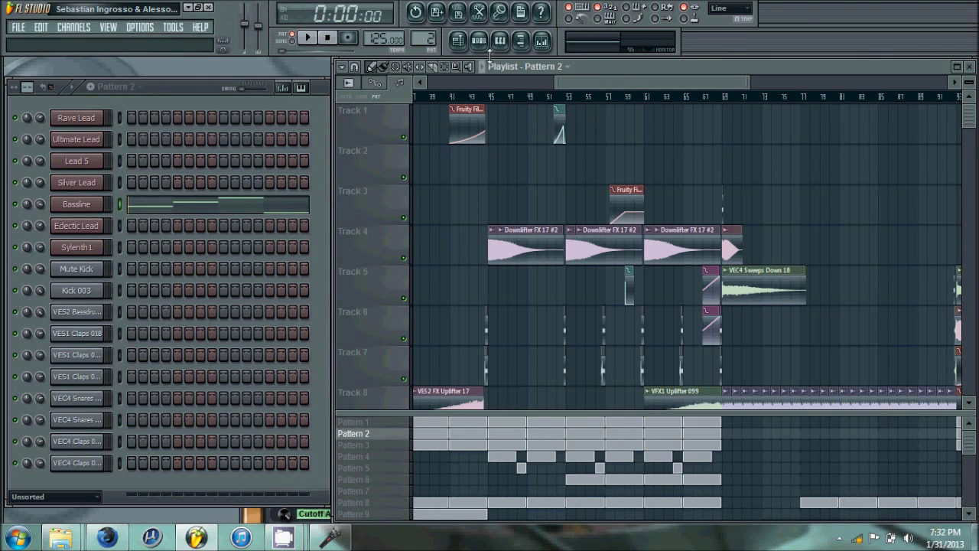
{"action": "left_click", "coordinate": [542, 40]}
{"action": "mouse_move", "coordinate": [598, 148]}
{"action": "left_mouse_down"}
{"action": "mouse_move", "coordinate": [589, 159]}
{"action": "mouse_move", "coordinate": [618, 156]}
{"action": "mouse_move", "coordinate": [611, 161]}
{"action": "left_mouse_up"}
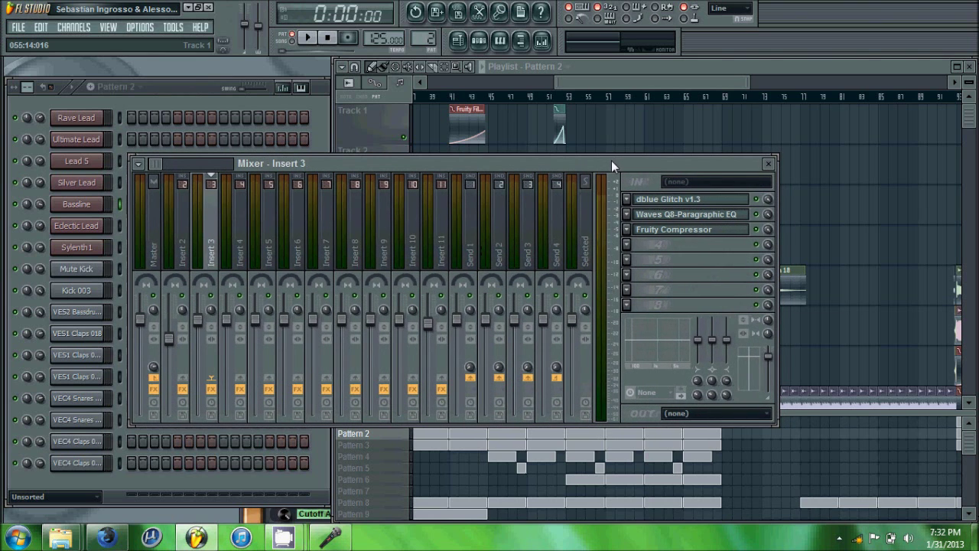
{"action": "left_click", "coordinate": [205, 89]}
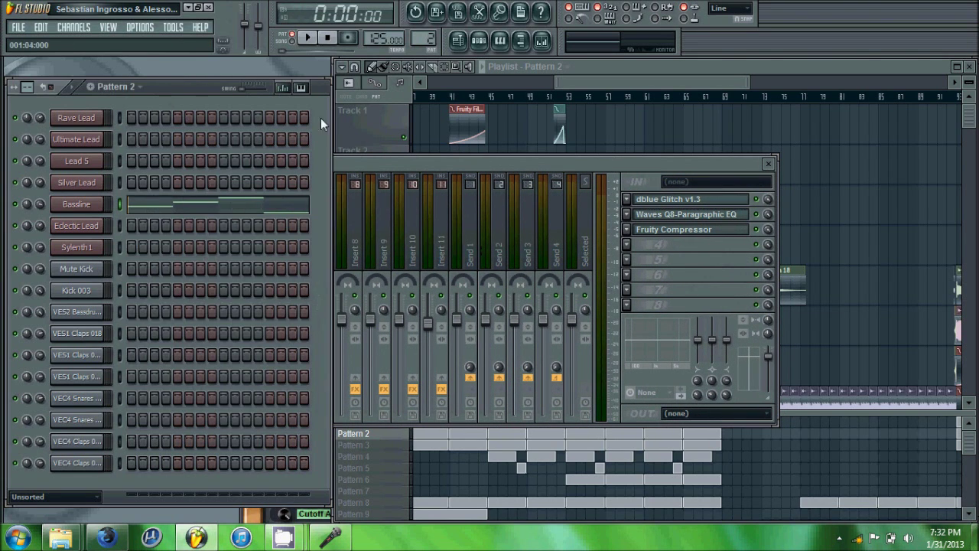
{"action": "left_click", "coordinate": [686, 214]}
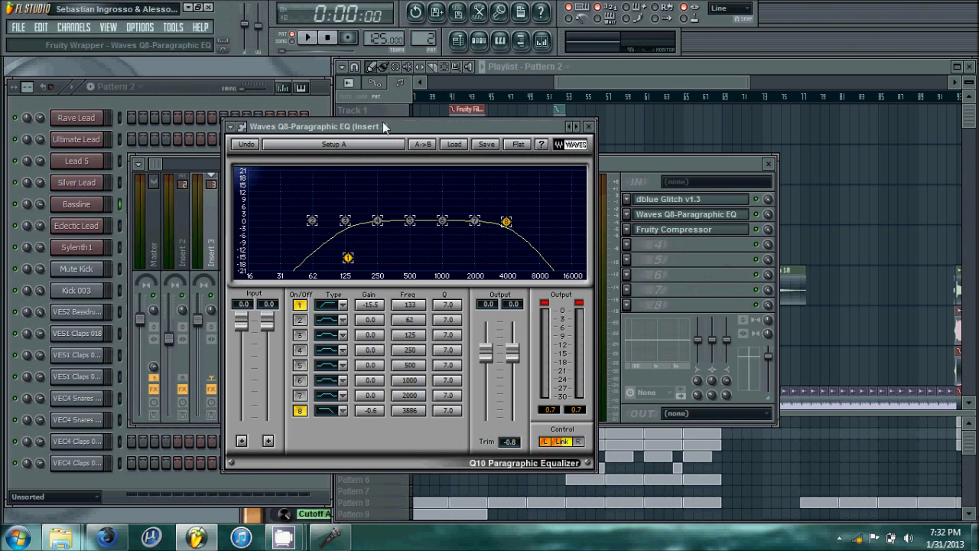
{"action": "left_click_drag", "start_coordinate": [384, 129], "coordinate": [405, 123]}
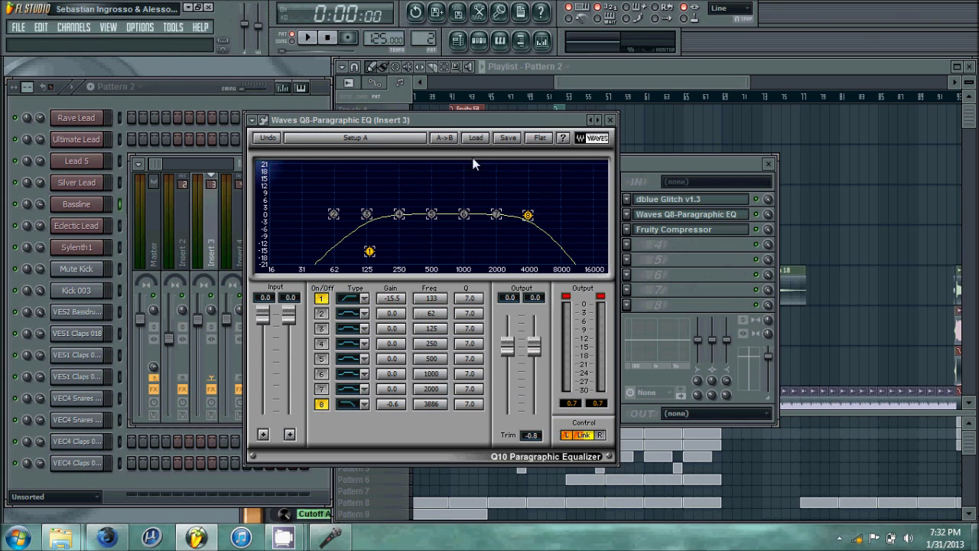
{"action": "left_click", "coordinate": [609, 120]}
Look over Pattern 3 with the Mute Kick notes and switch to Pattern 4 with the Kick 003 and VES2 Bassdrum notes
{"action": "left_click", "coordinate": [180, 87]}
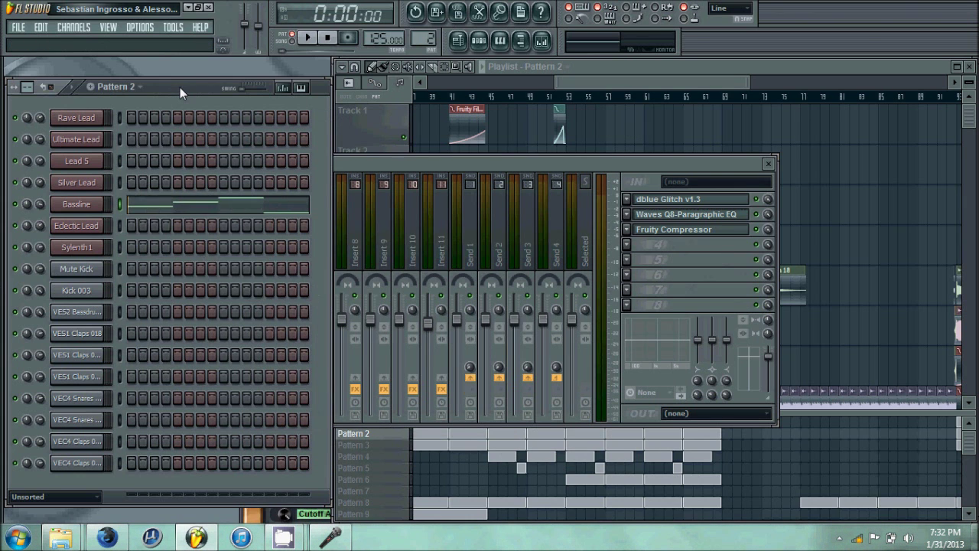
{"action": "key", "text": "KP_Add"}
{"action": "key", "text": "KP_Add"}
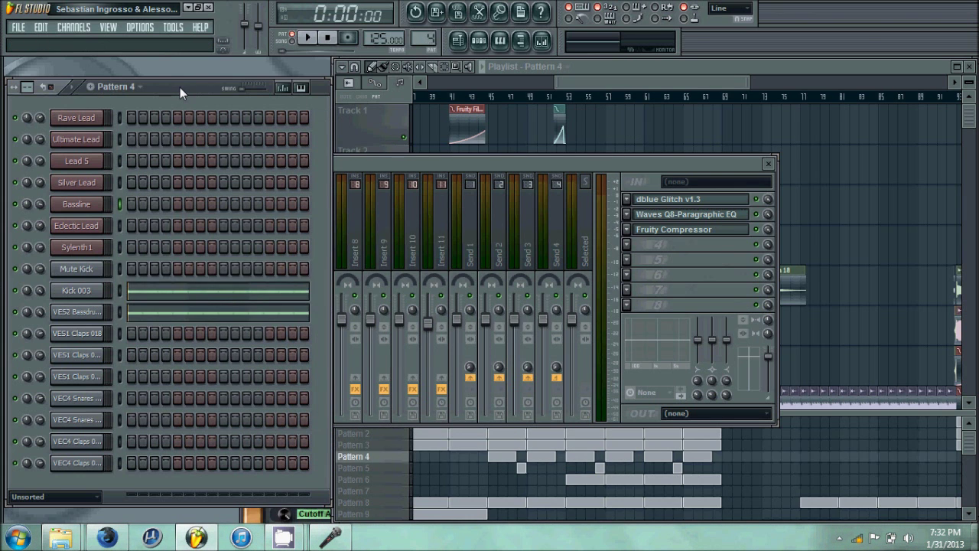
{"action": "key", "text": "KP_Subtract"}
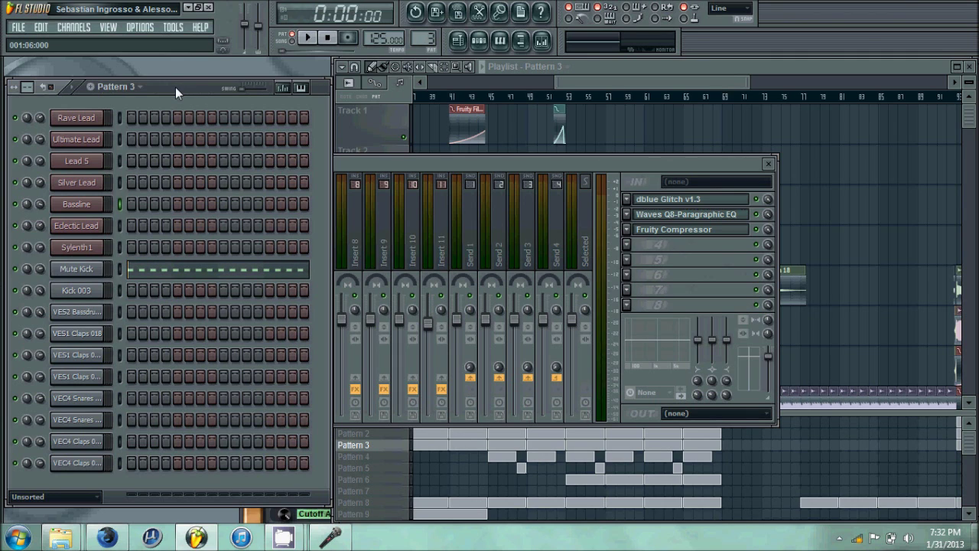
{"action": "key", "text": "KP_Add"}
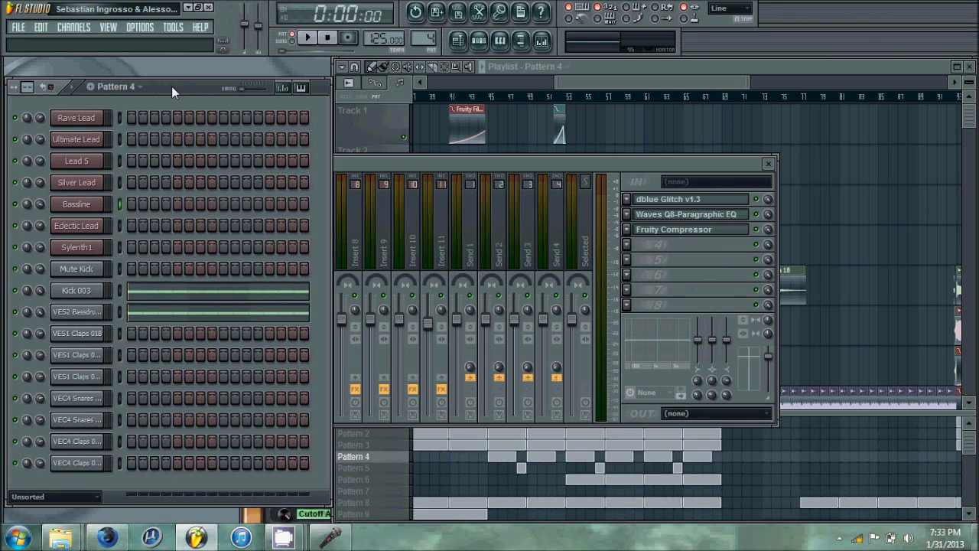
Play Pattern 4, advance to Patterns 6 and 7 during playback to hear the VES1 claps, and stop
{"action": "key", "text": "space"}
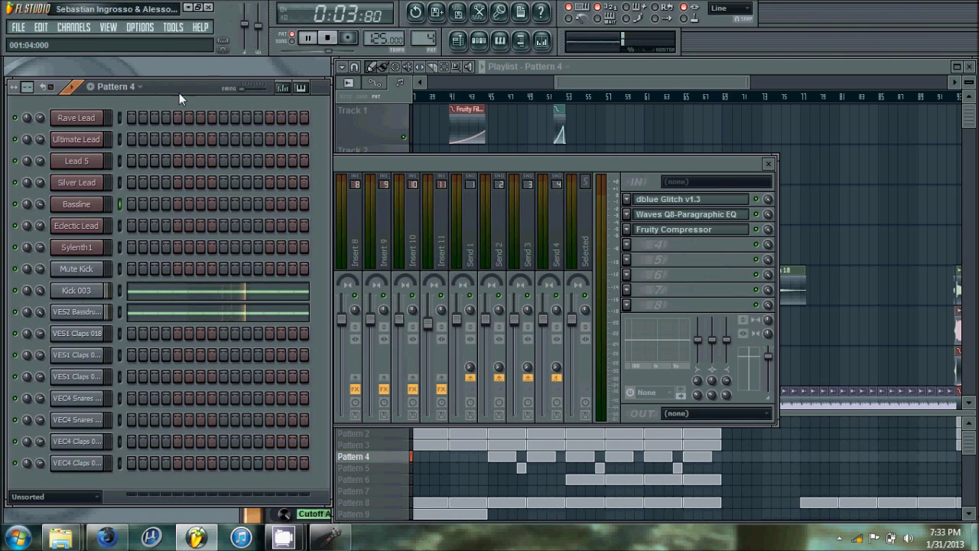
{"action": "key", "text": "KP_Add"}
{"action": "key", "text": "KP_Add"}
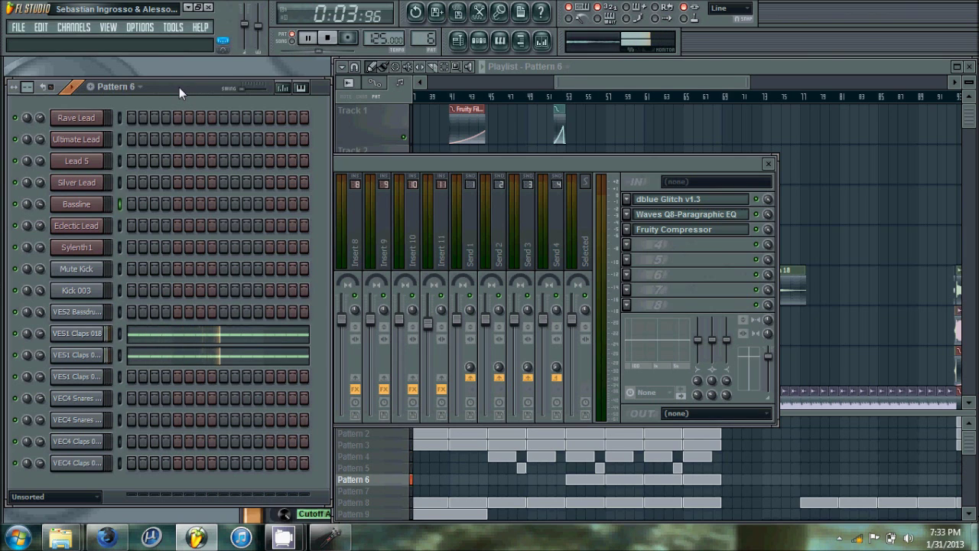
{"action": "key", "text": "KP_Add"}
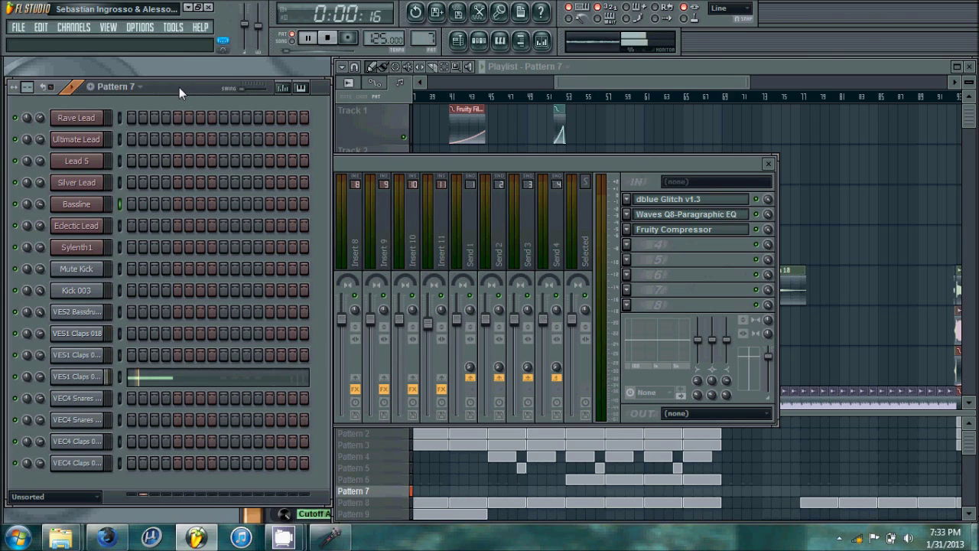
{"action": "key", "text": "space"}
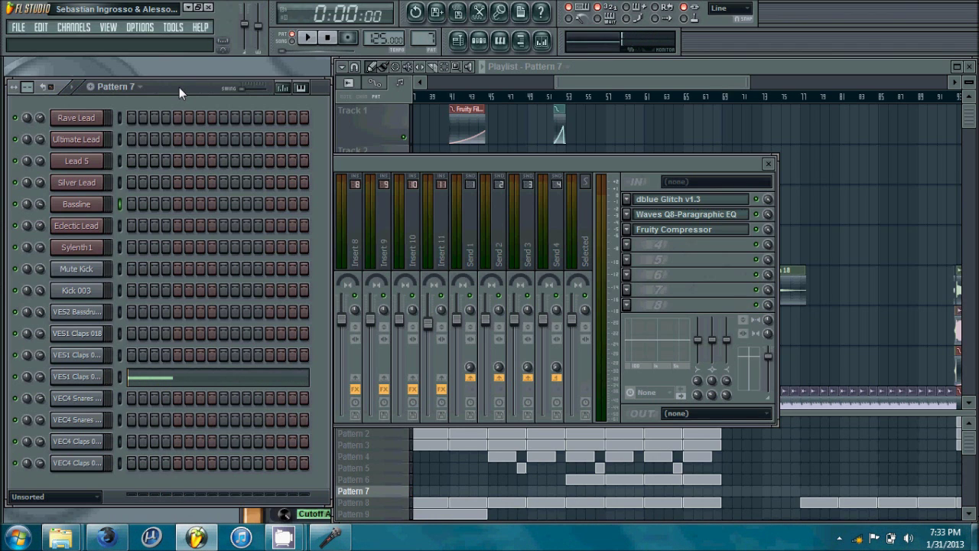
Switch to Pattern 8, play it with the Eclectic Lead channel's Sylenth1 plugin open, and stop playback
{"action": "key", "text": "KP_Add"}
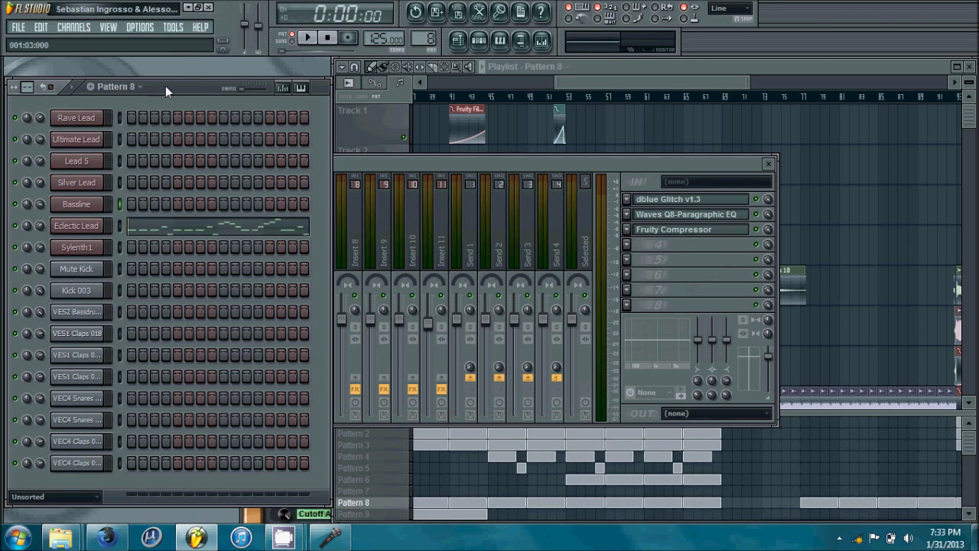
{"action": "key", "text": "space"}
{"action": "left_click", "coordinate": [84, 226]}
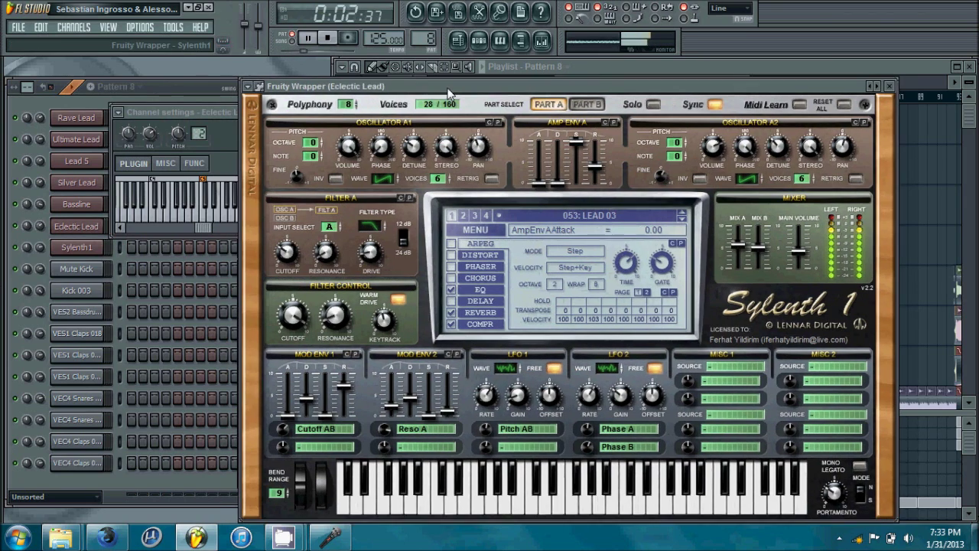
{"action": "key", "text": "space"}
Replay Pattern 8 while showing the Eclectic Lead's Sylenth1 preset LEAD 03, and close the plugin
{"action": "left_click", "coordinate": [76, 204]}
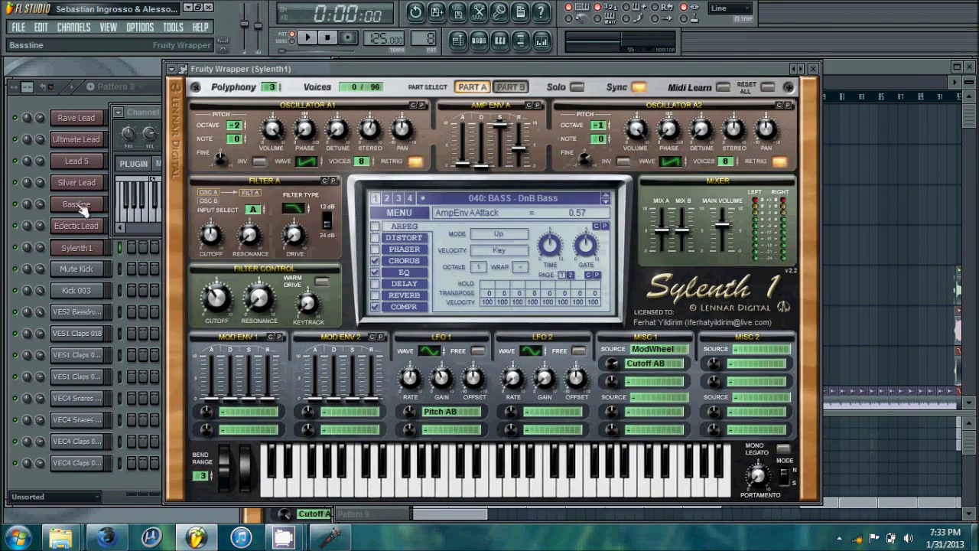
{"action": "key", "text": "space"}
{"action": "left_click", "coordinate": [84, 227]}
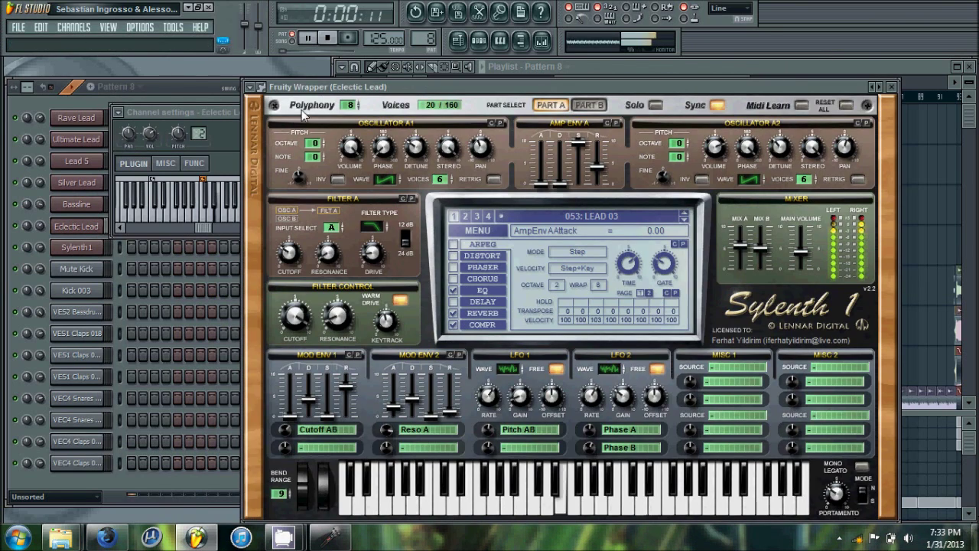
{"action": "left_click_drag", "start_coordinate": [413, 89], "coordinate": [424, 90]}
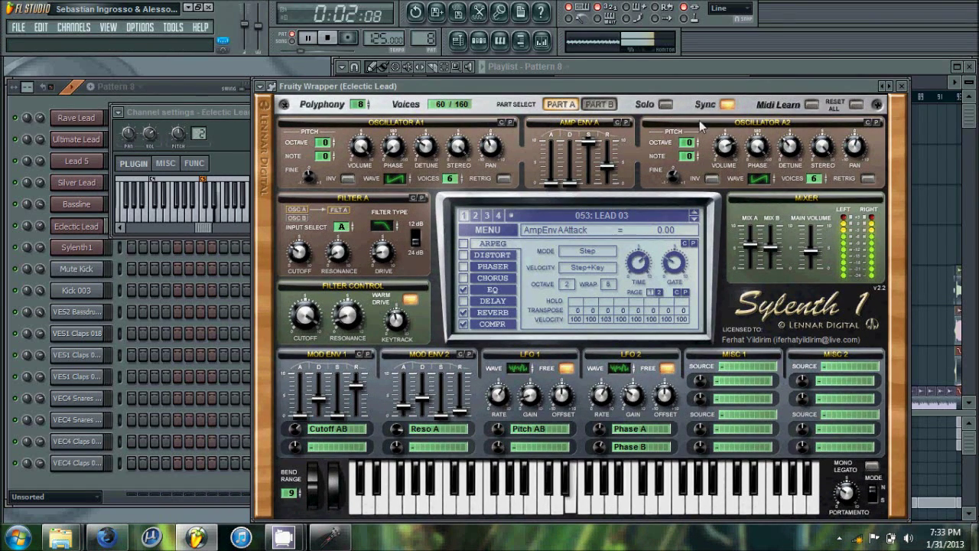
{"action": "left_click", "coordinate": [903, 89]}
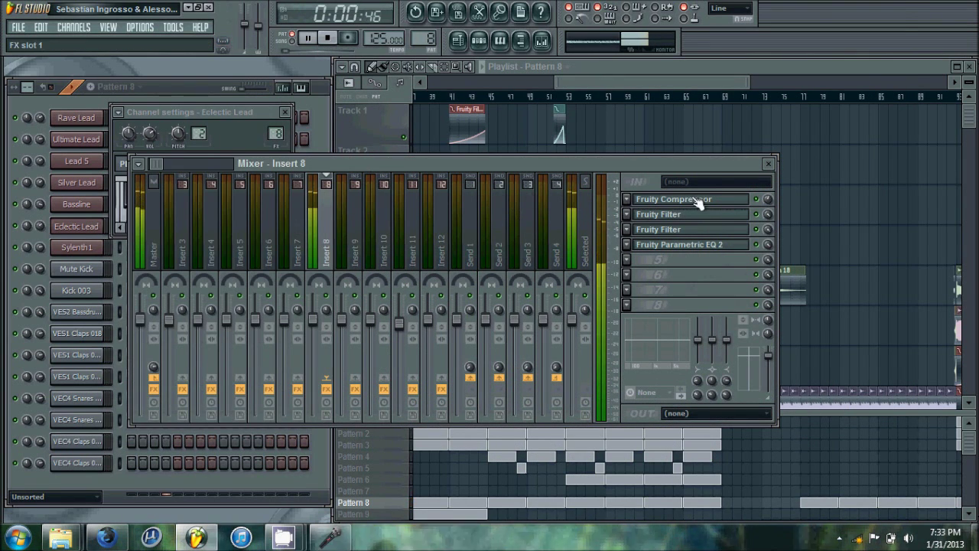
Open Fruity Parametric EQ 2 on Insert 8, watch the Eclectic Lead's spectrum during playback, stop, and examine the EQ curve
{"action": "left_click", "coordinate": [680, 242]}
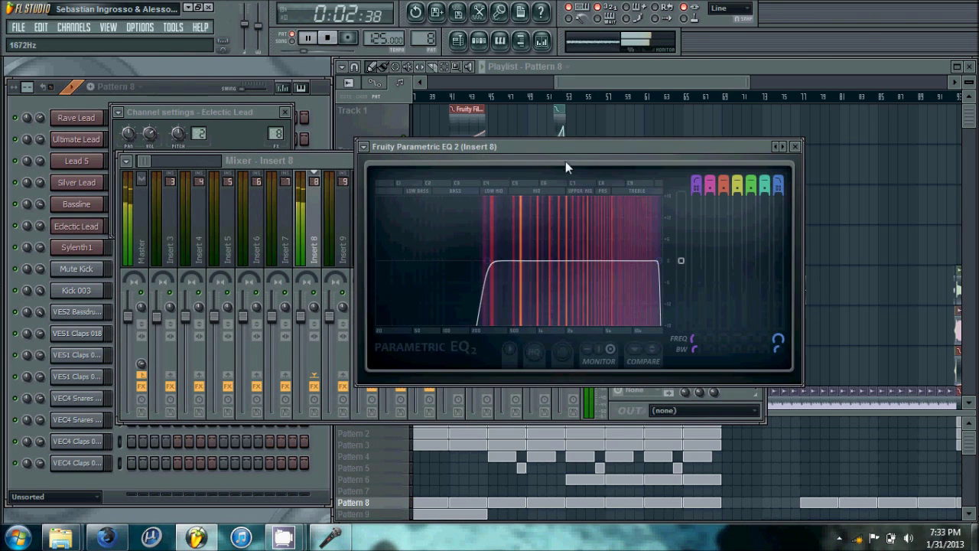
{"action": "left_click_drag", "start_coordinate": [568, 145], "coordinate": [557, 148]}
{"action": "key", "text": "space"}
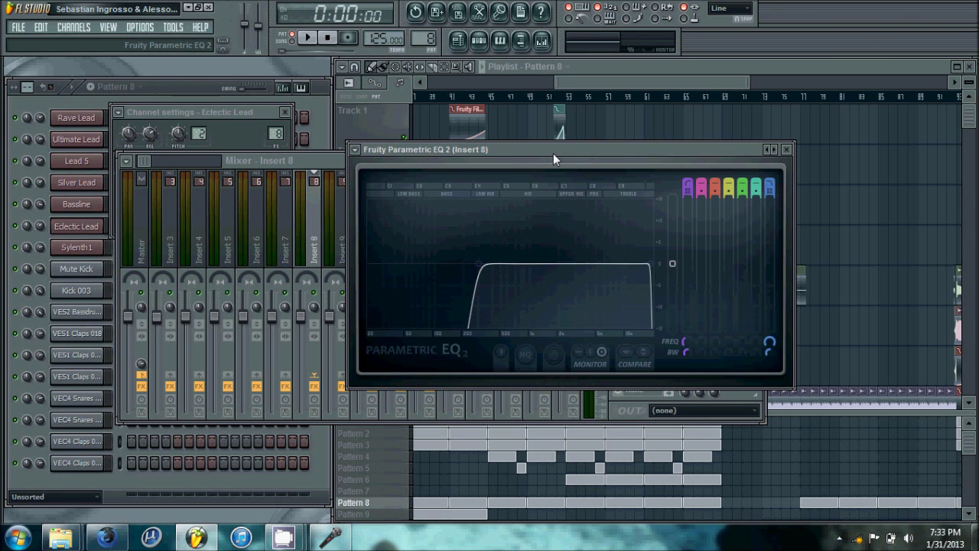
{"action": "left_click_drag", "start_coordinate": [556, 151], "coordinate": [561, 163]}
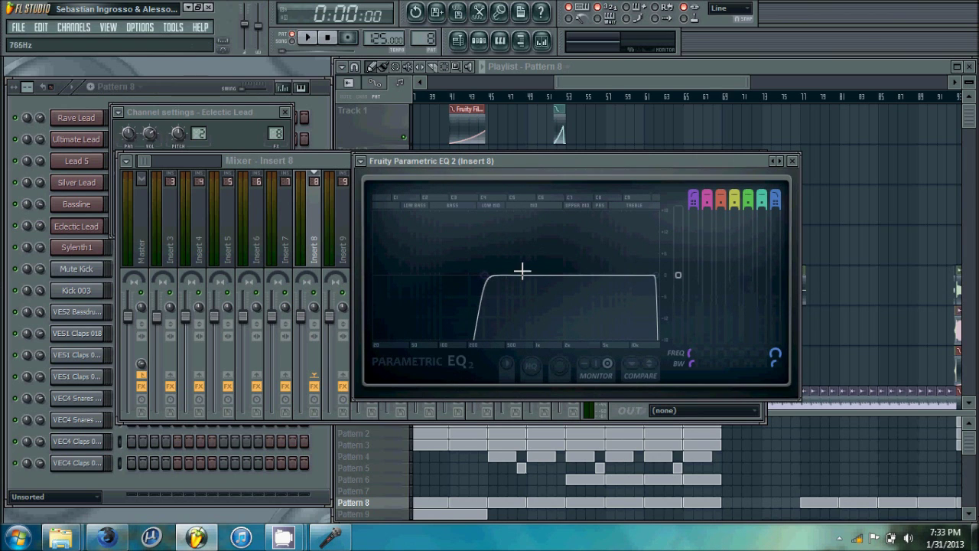
{"action": "left_click_drag", "start_coordinate": [466, 161], "coordinate": [501, 163]}
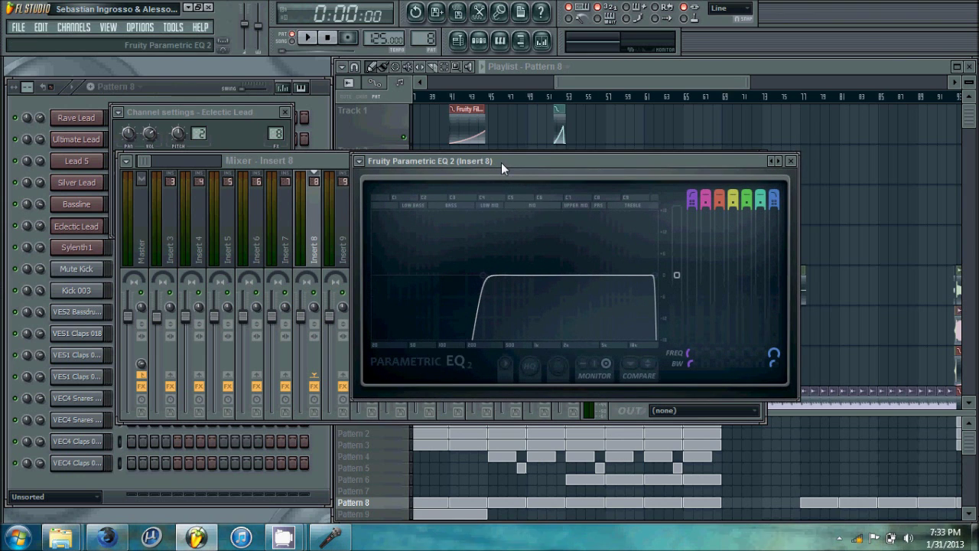
Play single Eclectic Lead notes and watch their frequencies against the low cut in Fruity Parametric EQ 2
{"action": "key", "text": "z"}
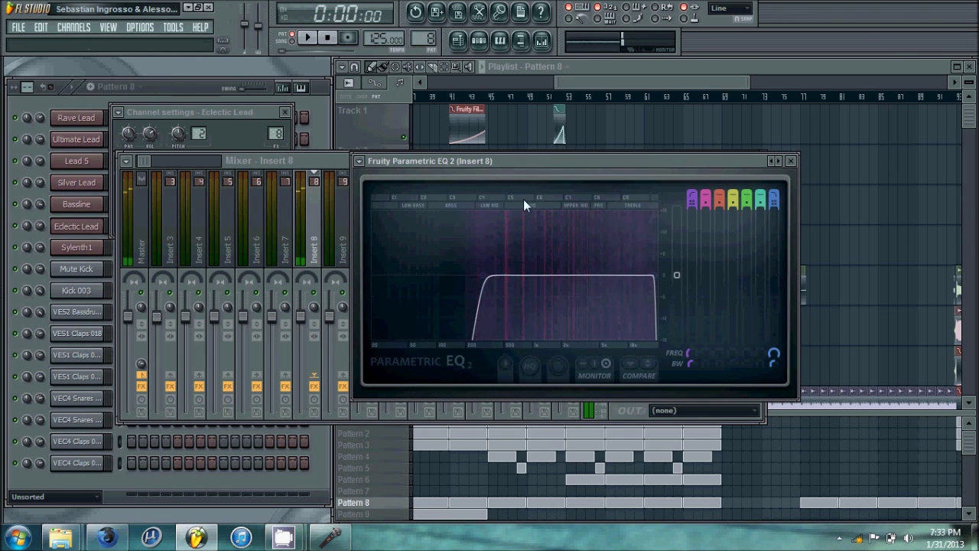
{"action": "left_click_drag", "start_coordinate": [524, 161], "coordinate": [532, 163]}
{"action": "key", "text": "z"}
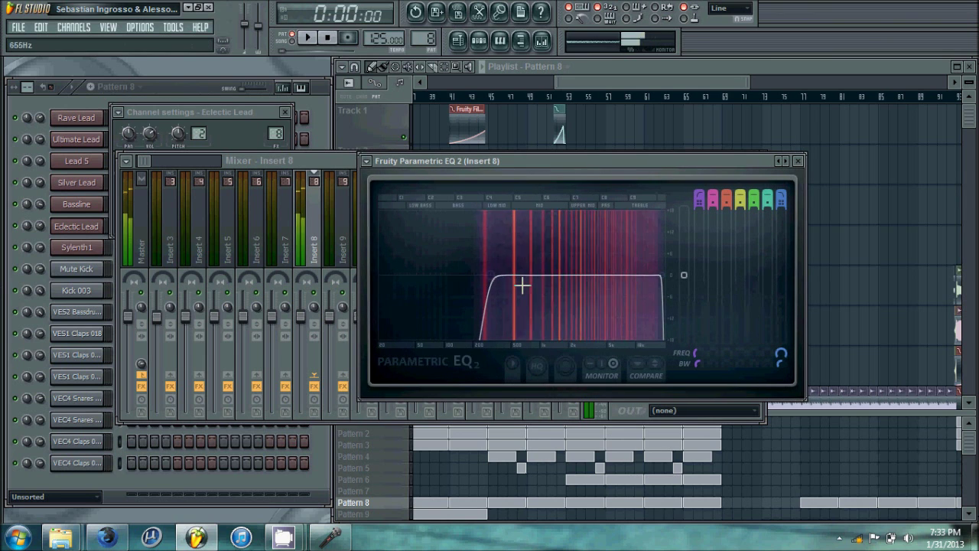
{"action": "key", "text": "z"}
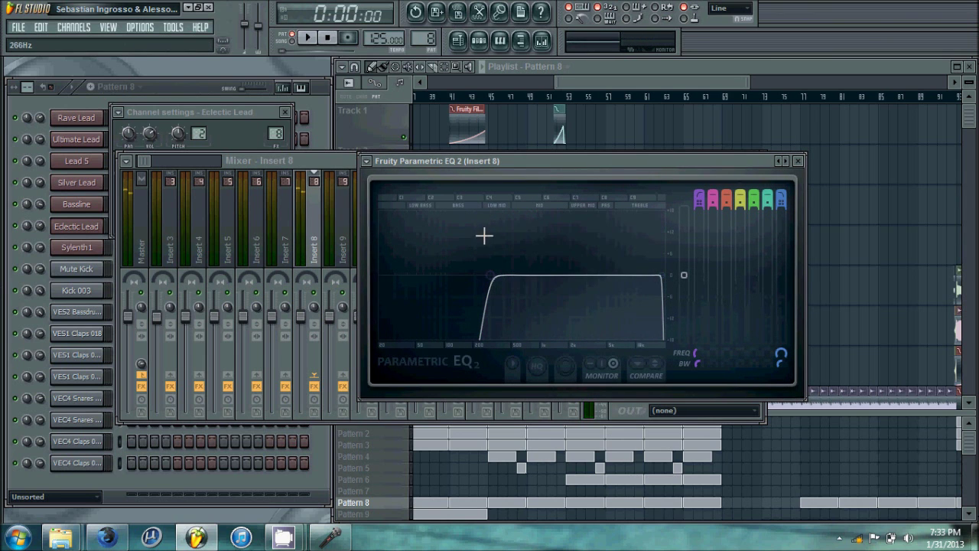
Lower the high-pass band in Insert 8's Fruity Parametric EQ 2 to 27 Hz and play an Eclectic Lead note
{"action": "key", "text": "z"}
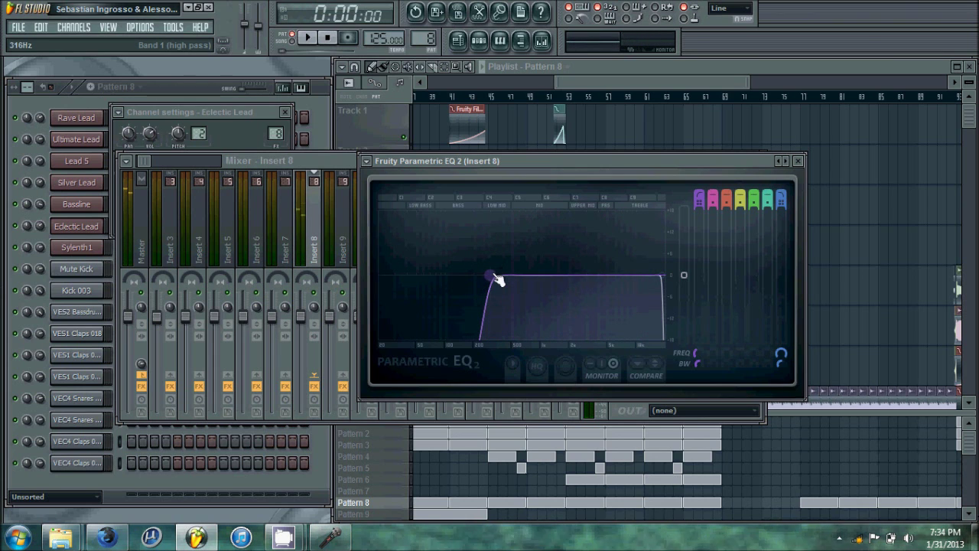
{"action": "left_click_drag", "start_coordinate": [495, 278], "coordinate": [368, 285]}
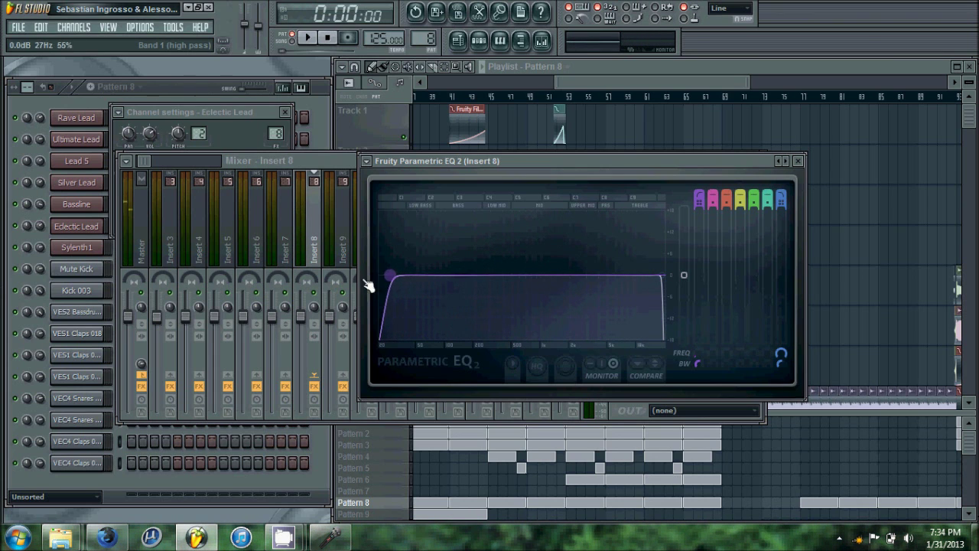
{"action": "key", "text": "z"}
Raise the EQ's high-pass band to about 295 Hz, play several notes to check the cut, and close the EQ
{"action": "left_click_drag", "start_coordinate": [388, 280], "coordinate": [498, 282]}
{"action": "key", "text": "z"}
{"action": "key", "text": "z"}
{"action": "key", "text": "z"}
{"action": "key", "text": "z"}
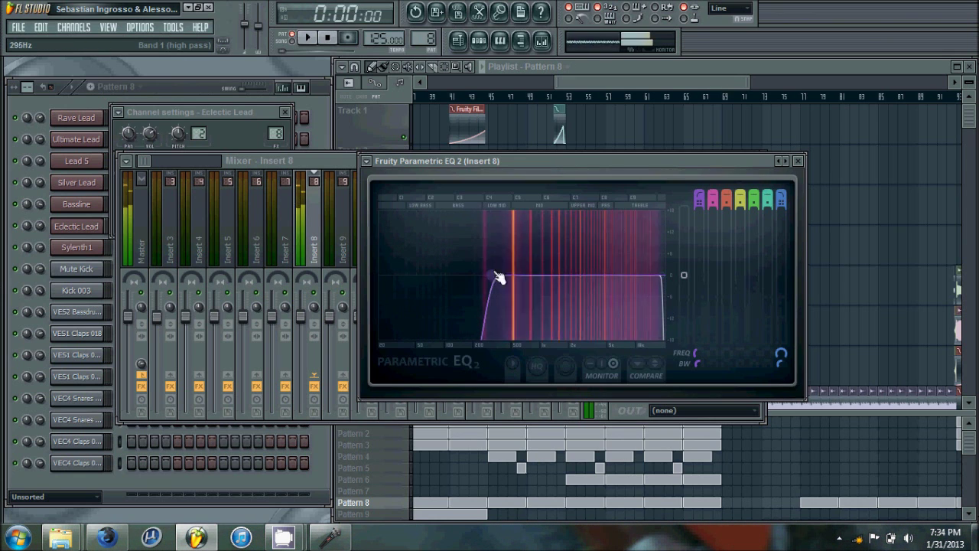
{"action": "left_click_drag", "start_coordinate": [538, 161], "coordinate": [537, 162]}
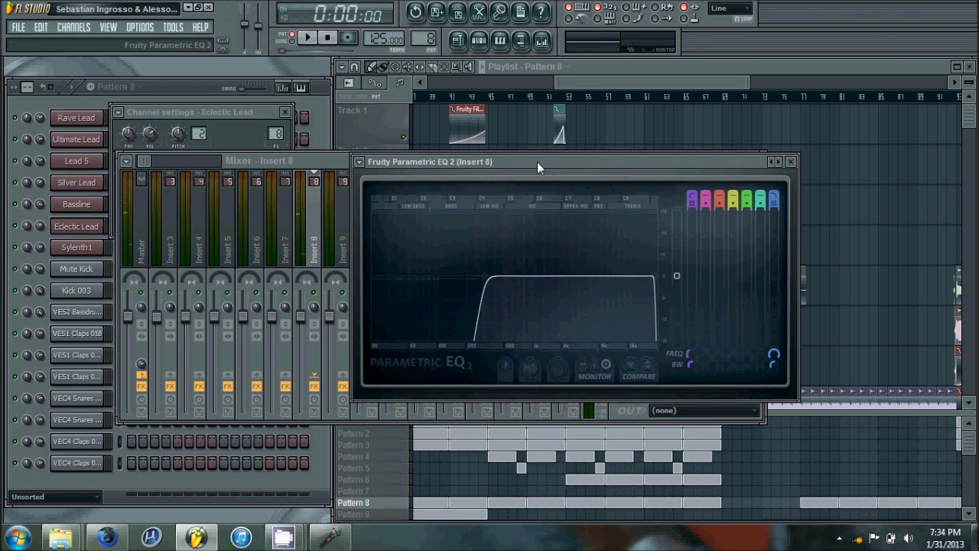
{"action": "left_click", "coordinate": [791, 162]}
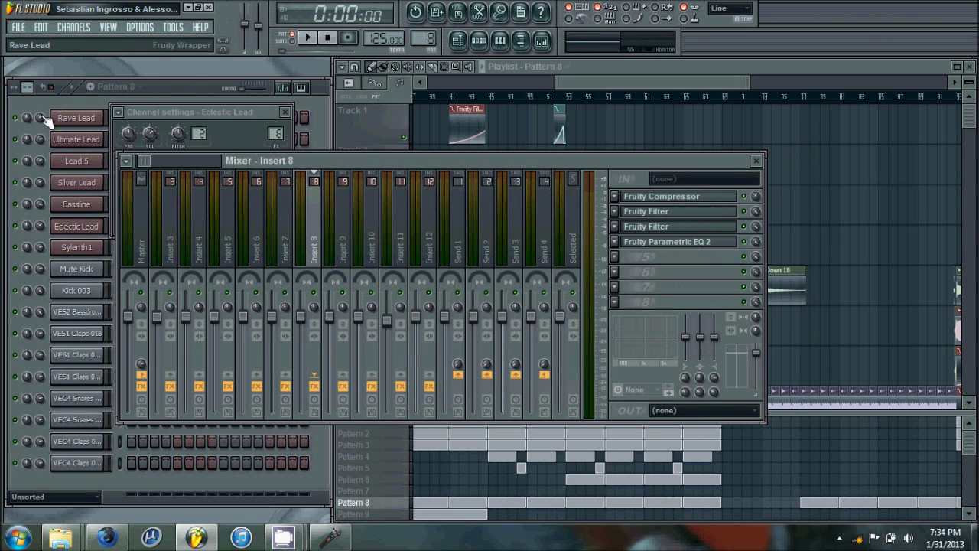
Switch from Pattern 8 to Pattern 9, play its VEC4 snare rolls, and stop playback
{"action": "left_click", "coordinate": [158, 86]}
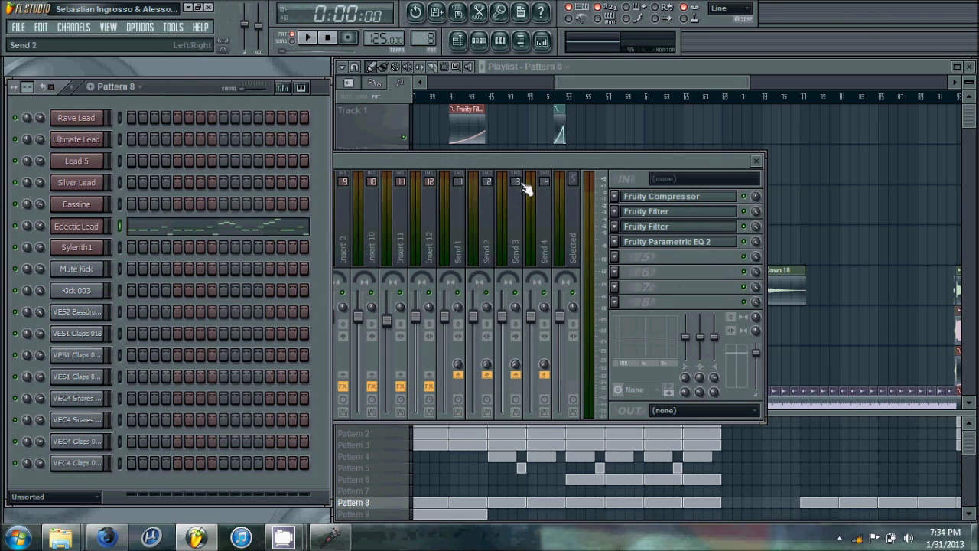
{"action": "left_click", "coordinate": [667, 196]}
{"action": "left_click", "coordinate": [361, 158]}
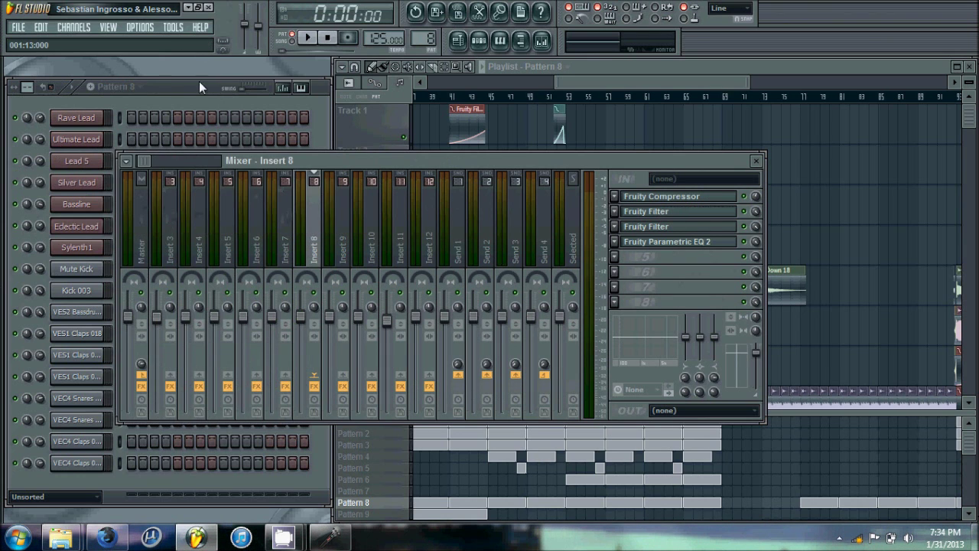
{"action": "left_click", "coordinate": [192, 86]}
{"action": "key", "text": "KP_Add"}
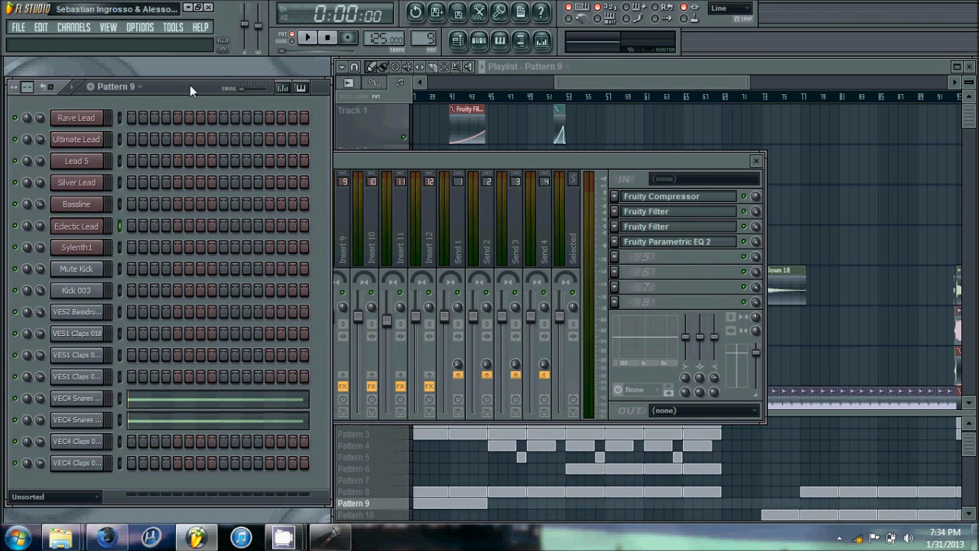
{"action": "key", "text": "space"}
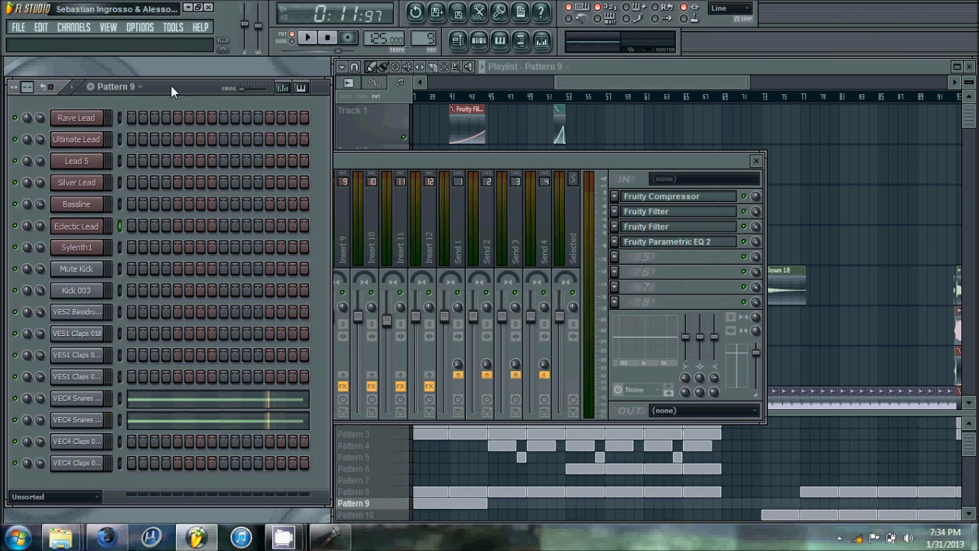
{"action": "key", "text": "space"}
Switch to Pattern 10, play the Sylenth1 channel's part, and stop playback
{"action": "key", "text": "KP_Add"}
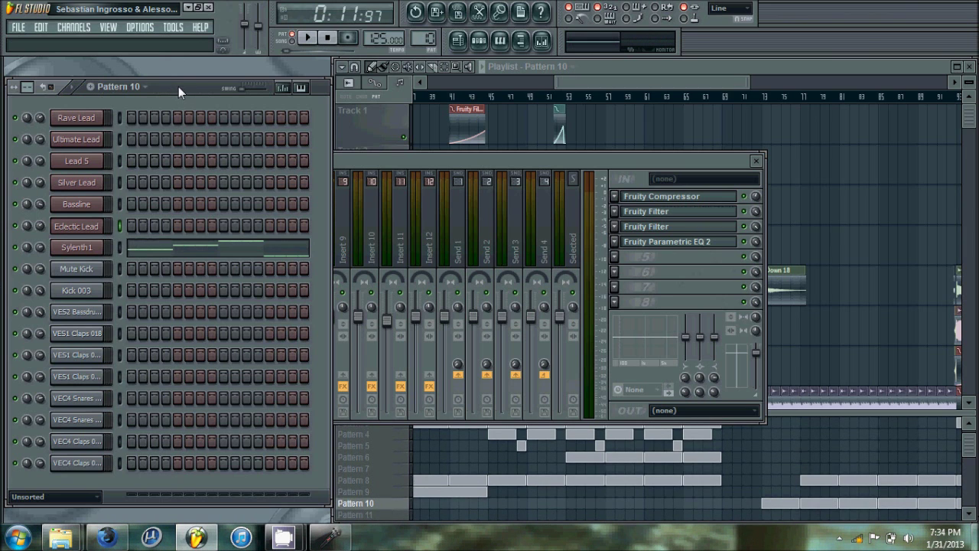
{"action": "key", "text": "space"}
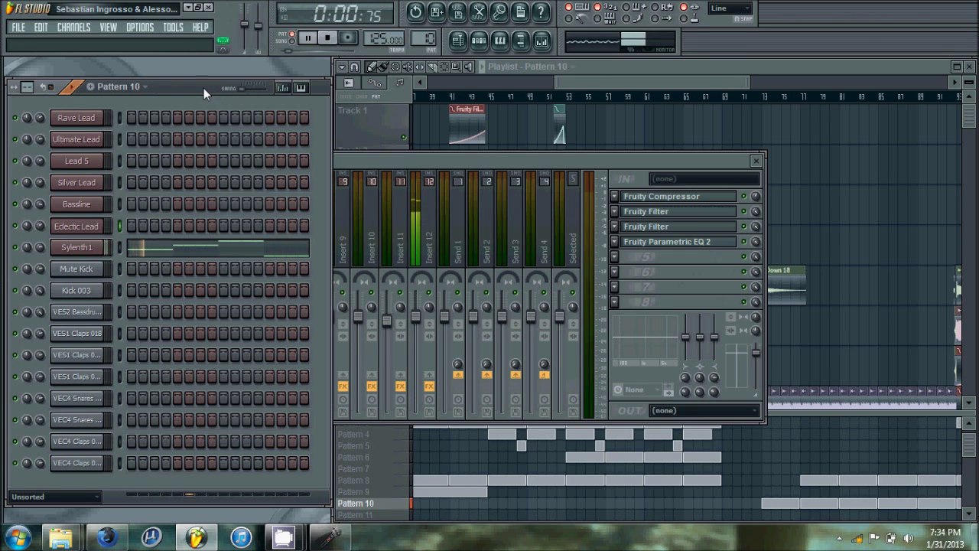
{"action": "key", "text": "space"}
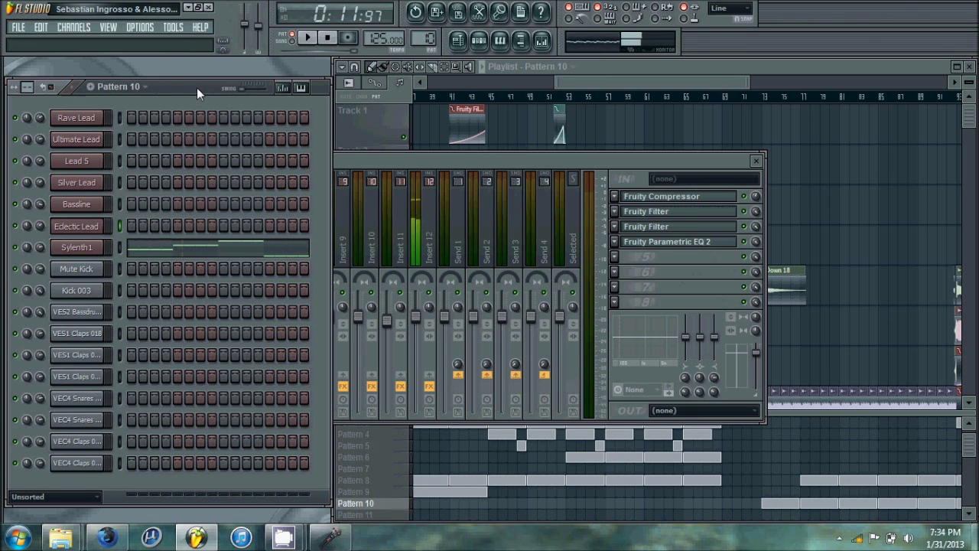
Switch to Pattern 11, play its two VEC4 clap rolls, and stop playback
{"action": "key", "text": "KP_Add"}
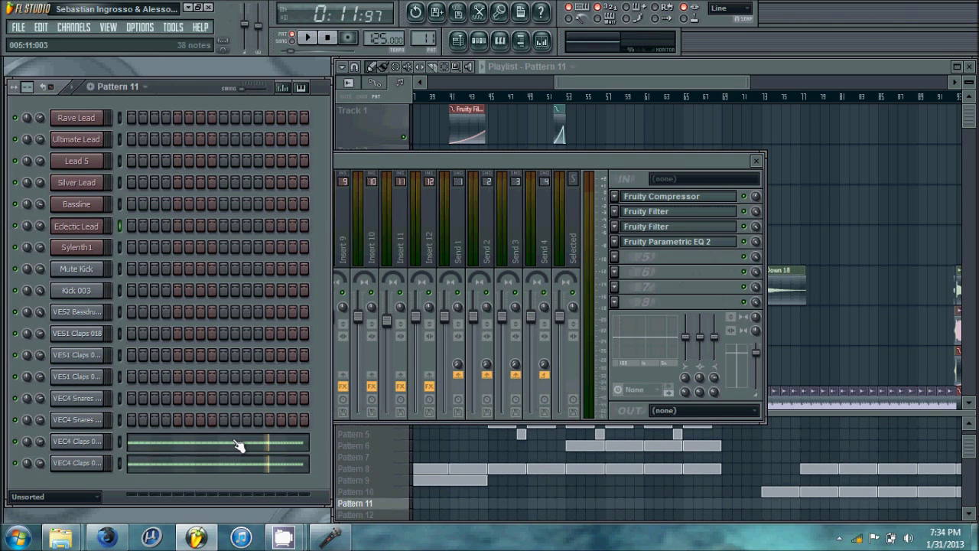
{"action": "key", "text": "space"}
{"action": "key", "text": "space"}
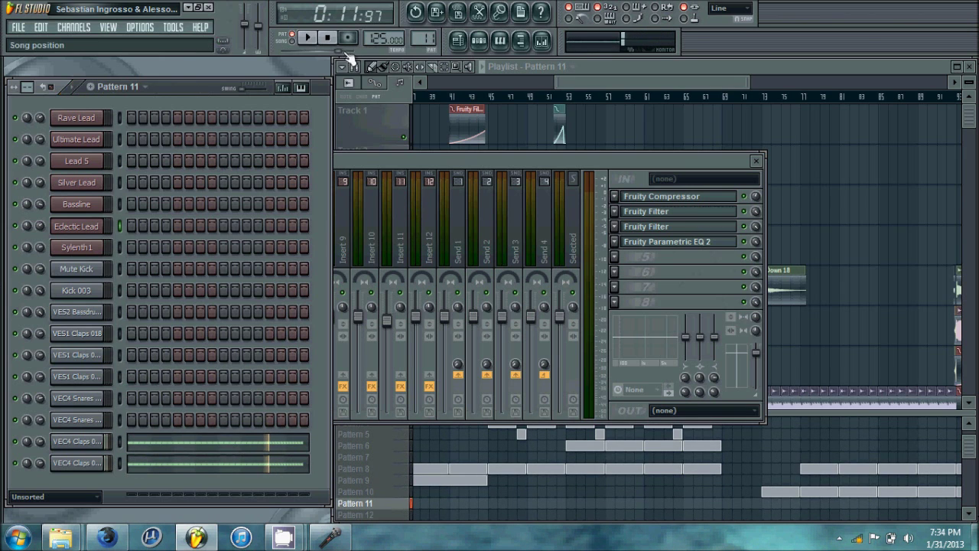
{"action": "key", "text": "space"}
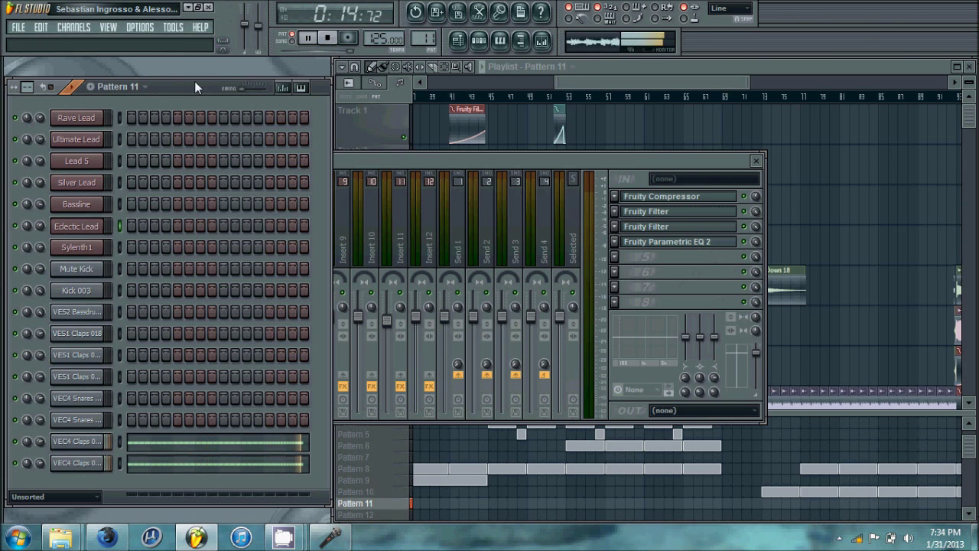
{"action": "key", "text": "space"}
Return to Pattern 1, examine the Rave Lead's full melody in the piano roll, and close the piano roll
{"action": "key", "text": "F4"}
{"action": "scroll", "coordinate": [180, 85], "scroll_direction": "up", "scroll_amount": 11}
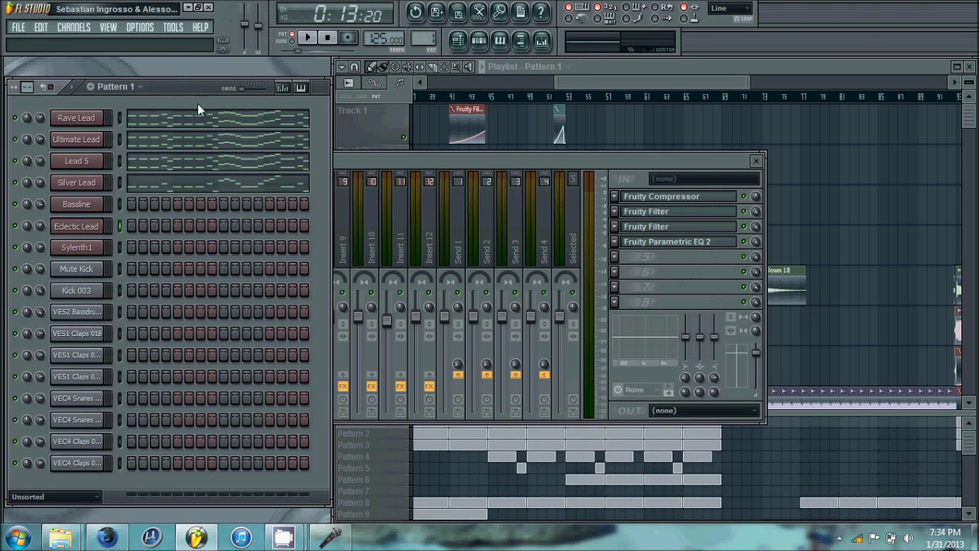
{"action": "left_click", "coordinate": [168, 118]}
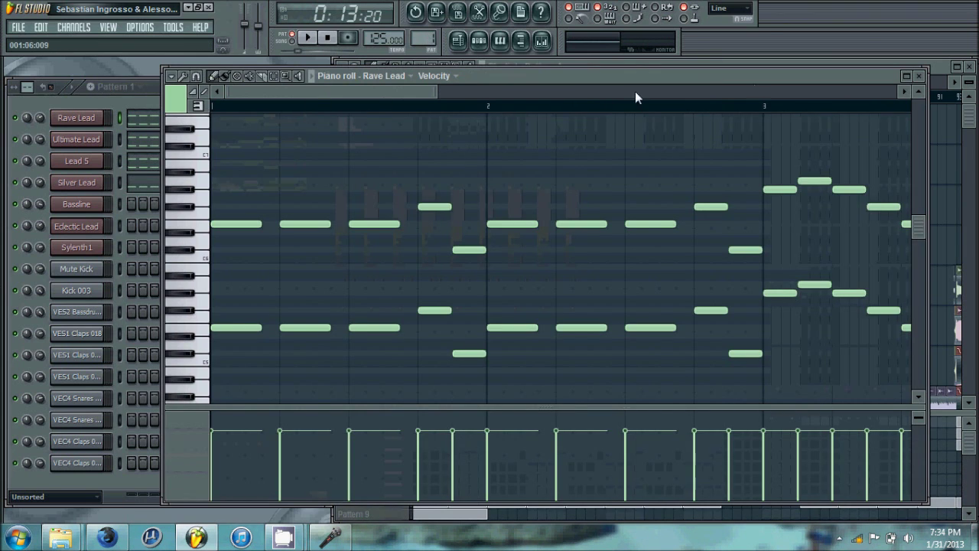
{"action": "left_click_drag", "start_coordinate": [768, 75], "coordinate": [754, 75]}
{"action": "scroll", "coordinate": [426, 146], "scroll_direction": "down", "scroll_amount": 3}
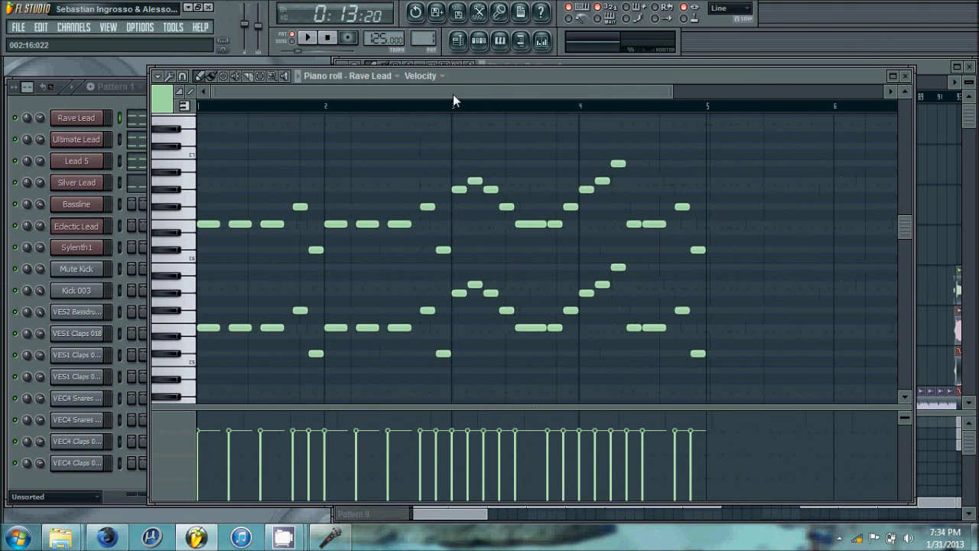
{"action": "scroll", "coordinate": [295, 191], "scroll_direction": "up", "scroll_amount": 1}
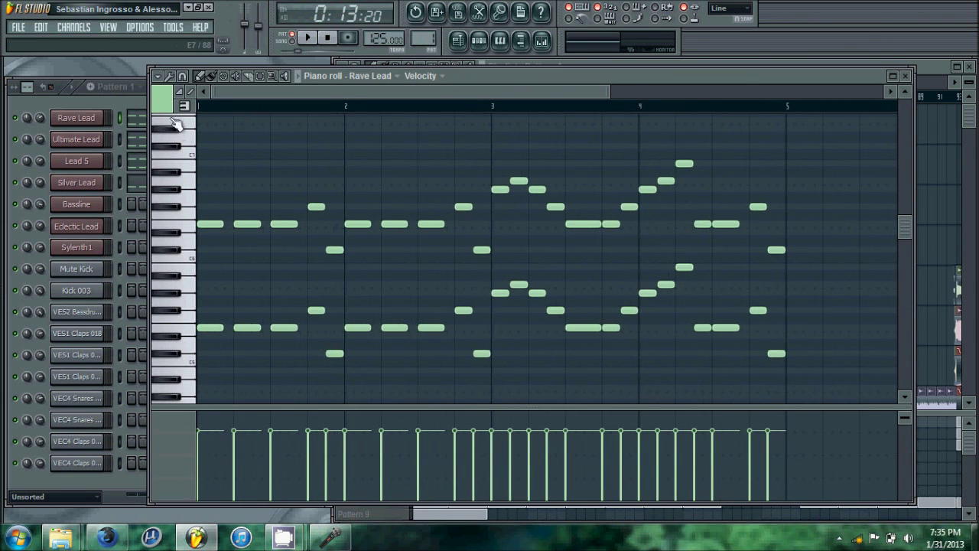
{"action": "left_click", "coordinate": [907, 76]}
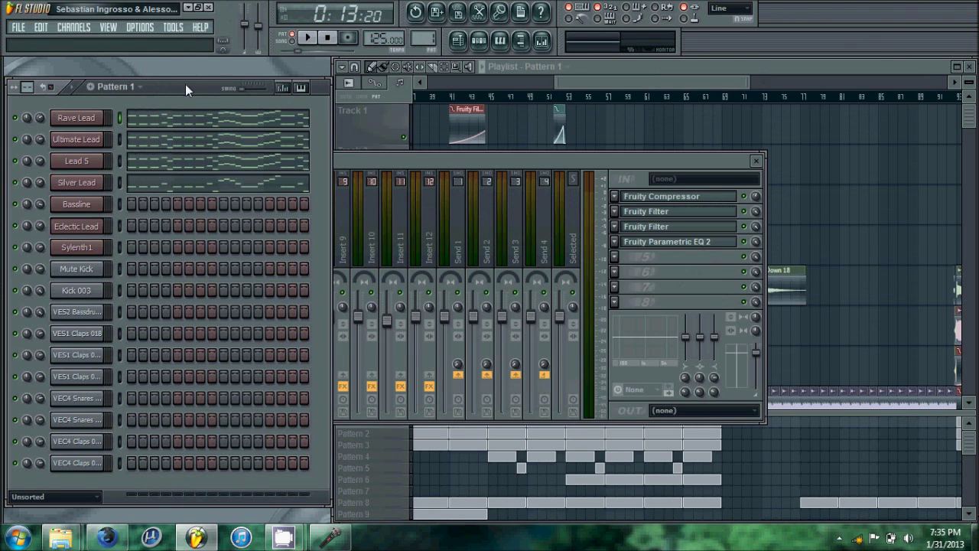
Show the beginning of the playlist arrangement, and play and stop the Bassline in Pattern 2
{"action": "left_click", "coordinate": [580, 82]}
{"action": "left_click_drag", "start_coordinate": [580, 82], "coordinate": [243, 88]}
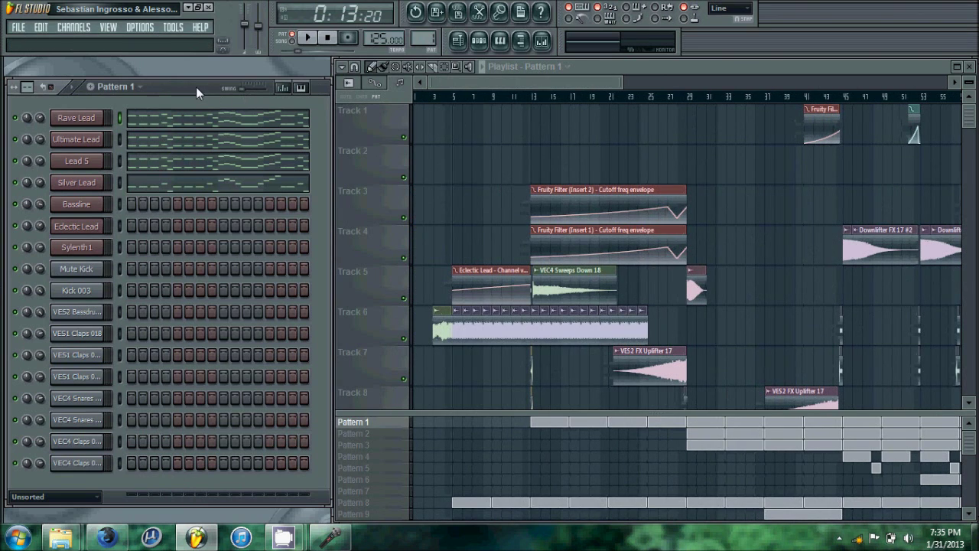
{"action": "key", "text": "KP_Add"}
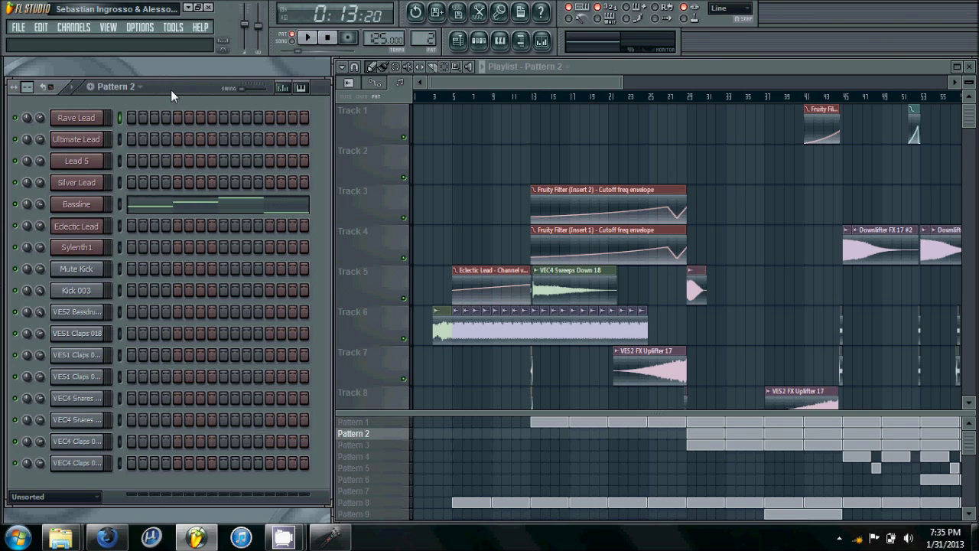
{"action": "key", "text": "space"}
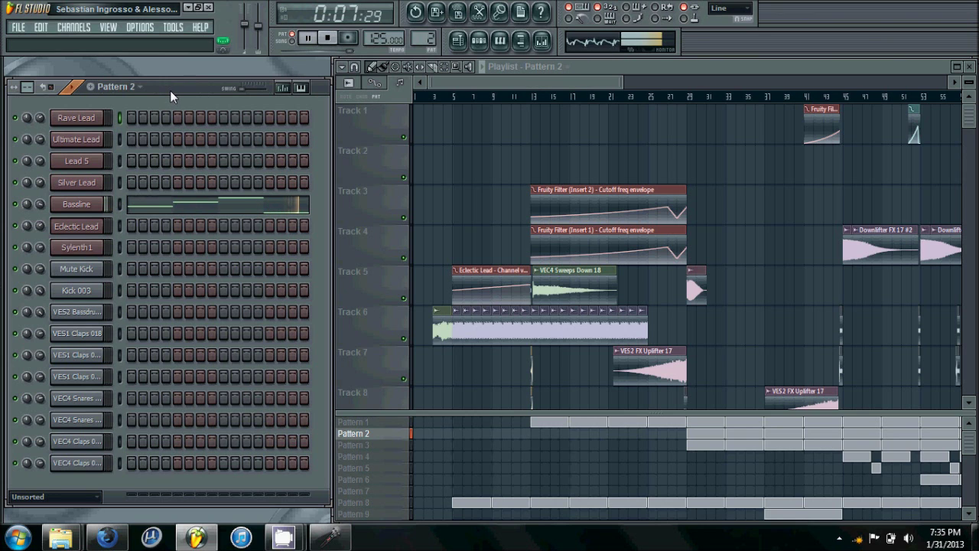
{"action": "key", "text": "space"}
Move the song position to bar 45 in the playlist and examine the arrangement around it
{"action": "scroll", "coordinate": [676, 95], "scroll_direction": "up", "scroll_amount": 5}
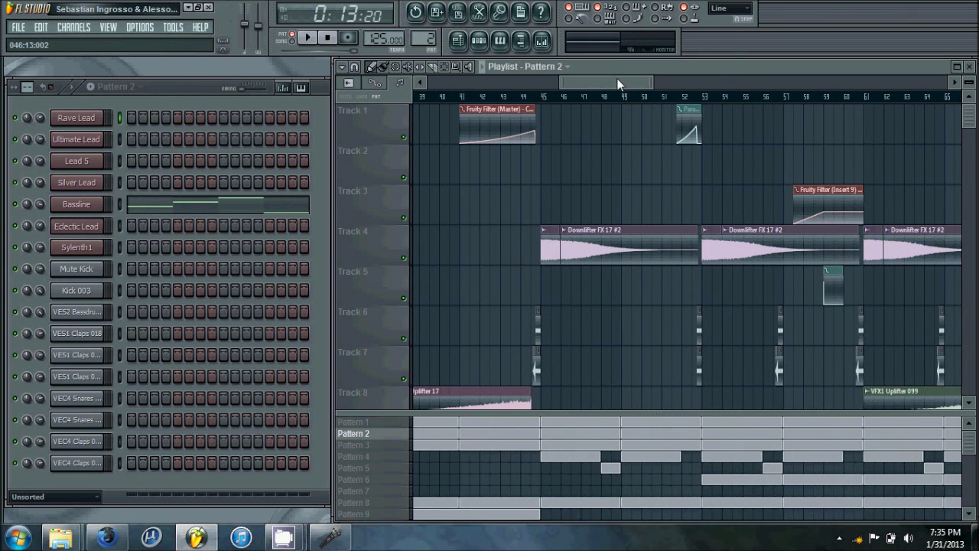
{"action": "scroll", "coordinate": [596, 89], "scroll_direction": "left", "scroll_amount": 1}
{"action": "left_click", "coordinate": [575, 94]}
{"action": "scroll", "coordinate": [574, 85], "scroll_direction": "down", "scroll_amount": 3}
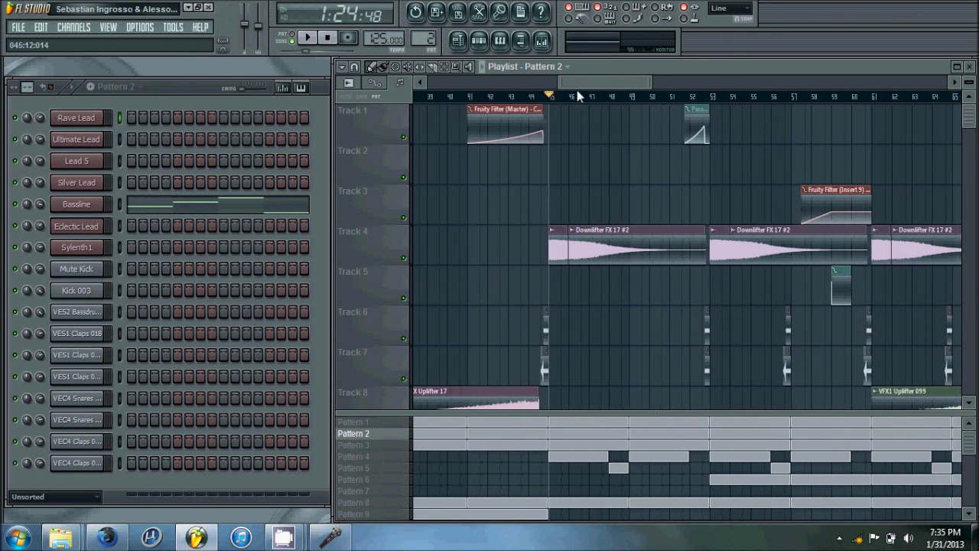
{"action": "scroll", "coordinate": [608, 114], "scroll_direction": "up", "scroll_amount": 3}
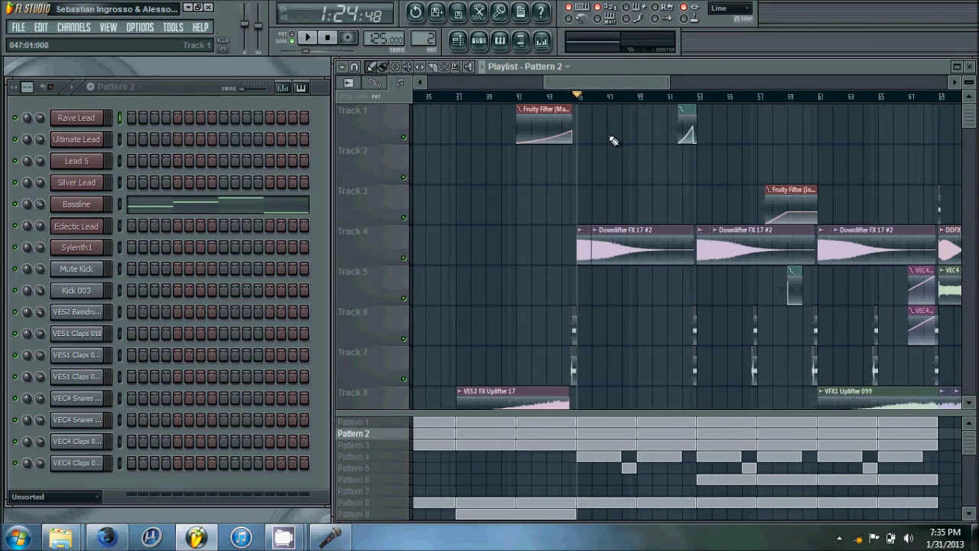
Switch to Pattern 3 and open the Mute Kick's piano roll and channel settings
{"action": "left_click", "coordinate": [185, 89]}
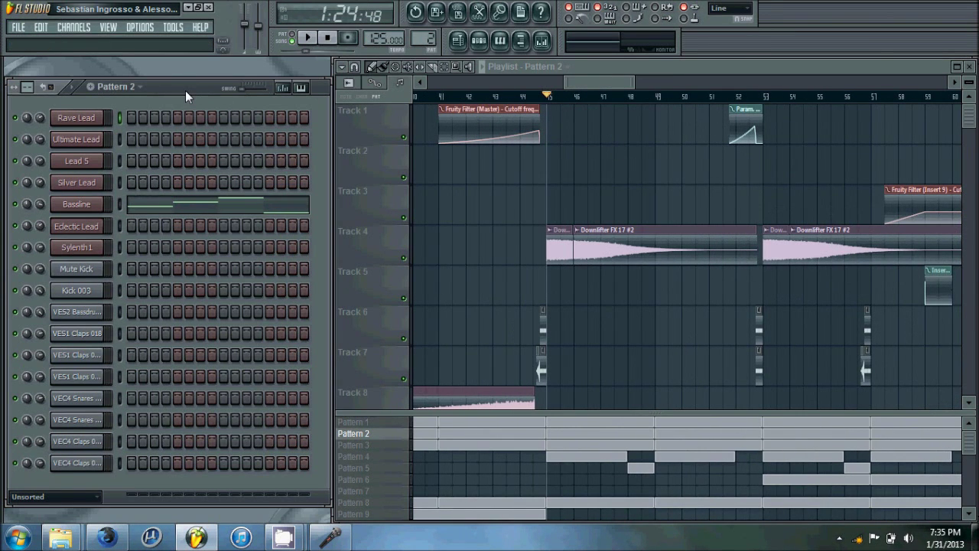
{"action": "key", "text": "KP_Add"}
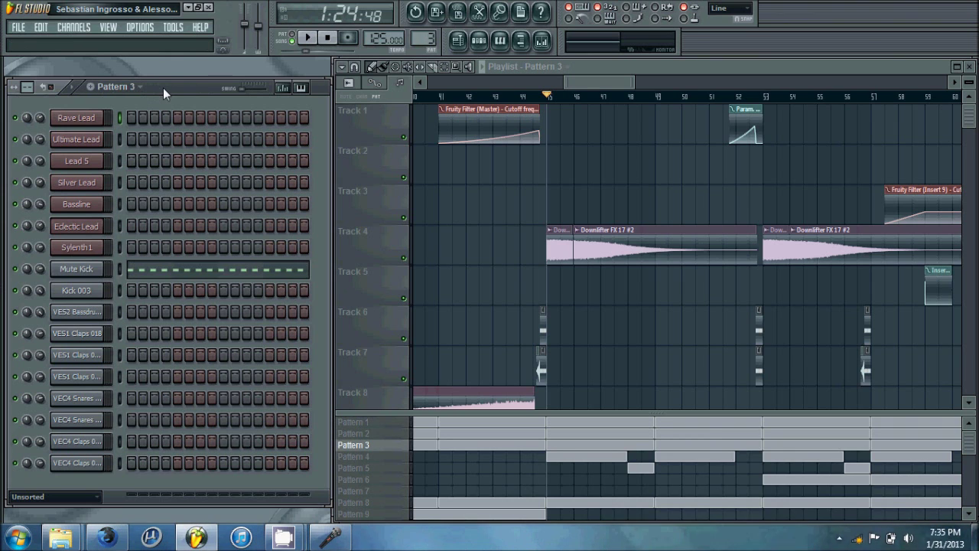
{"action": "left_click", "coordinate": [211, 274]}
{"action": "left_click", "coordinate": [77, 270]}
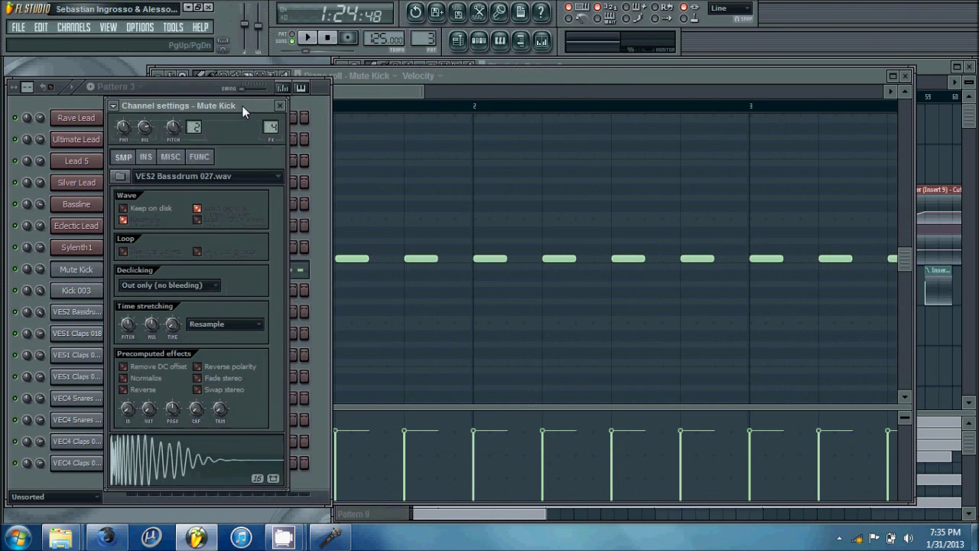
Show the Mute Kick's target mixer track, Insert 4, and close the channel settings
{"action": "double_click", "coordinate": [270, 124]}
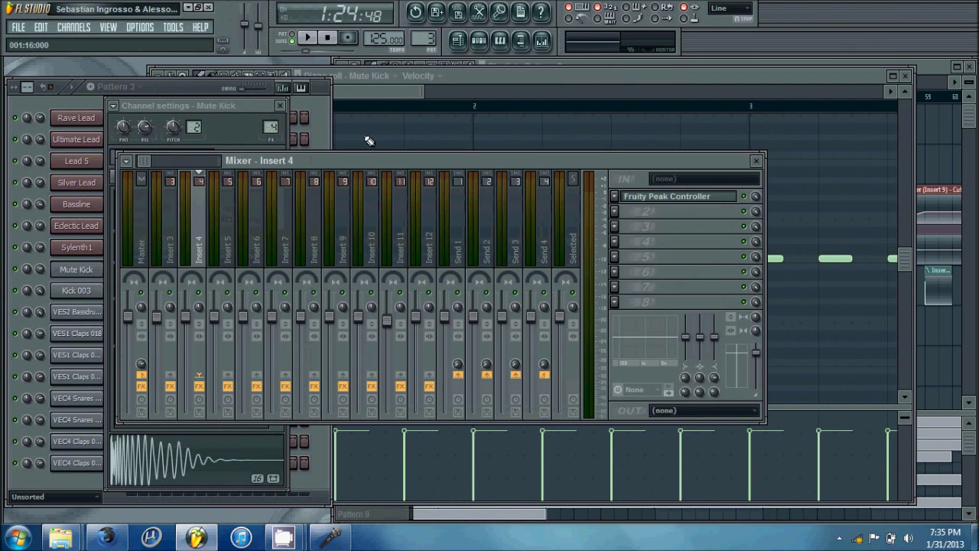
{"action": "left_click", "coordinate": [255, 107]}
{"action": "left_click", "coordinate": [280, 106]}
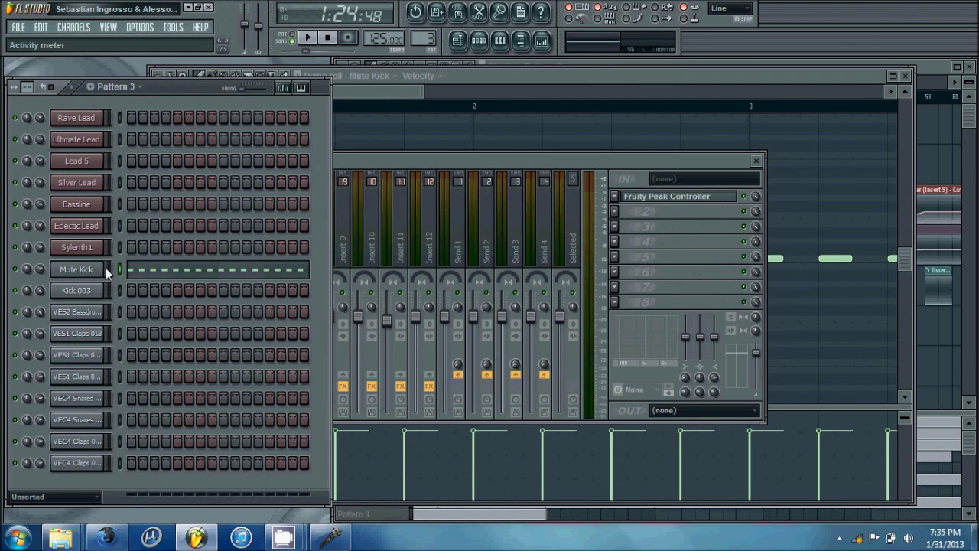
{"action": "left_click_drag", "start_coordinate": [346, 162], "coordinate": [352, 162]}
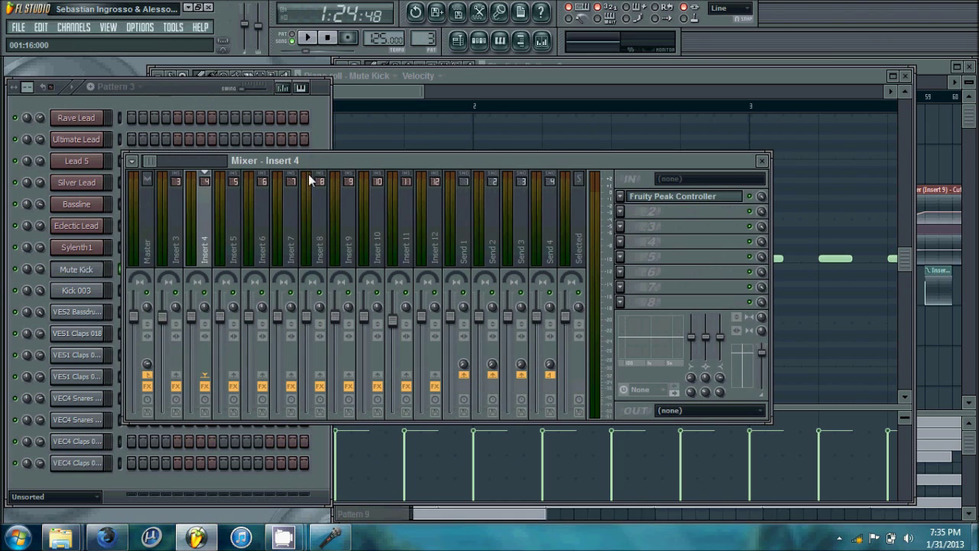
{"action": "left_click", "coordinate": [86, 271]}
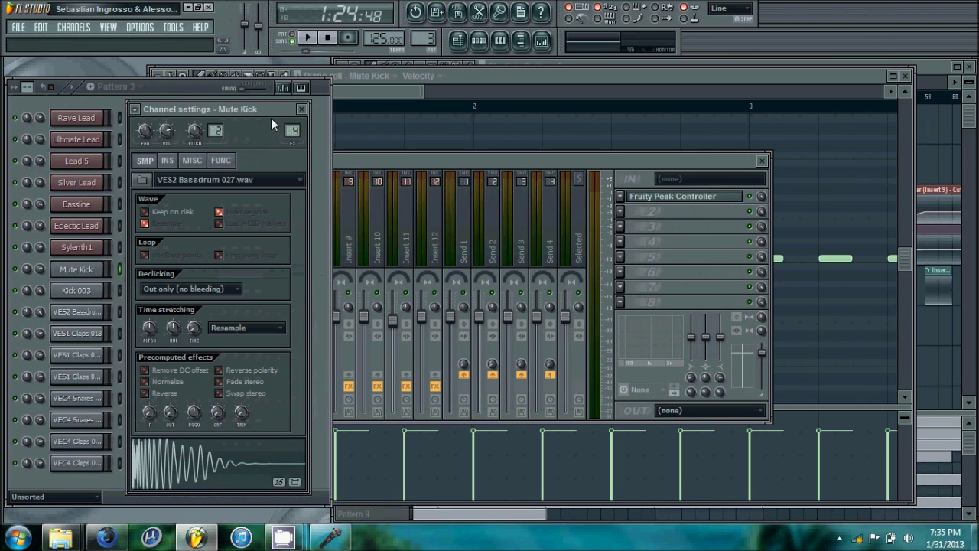
{"action": "left_click_drag", "start_coordinate": [270, 113], "coordinate": [279, 111]}
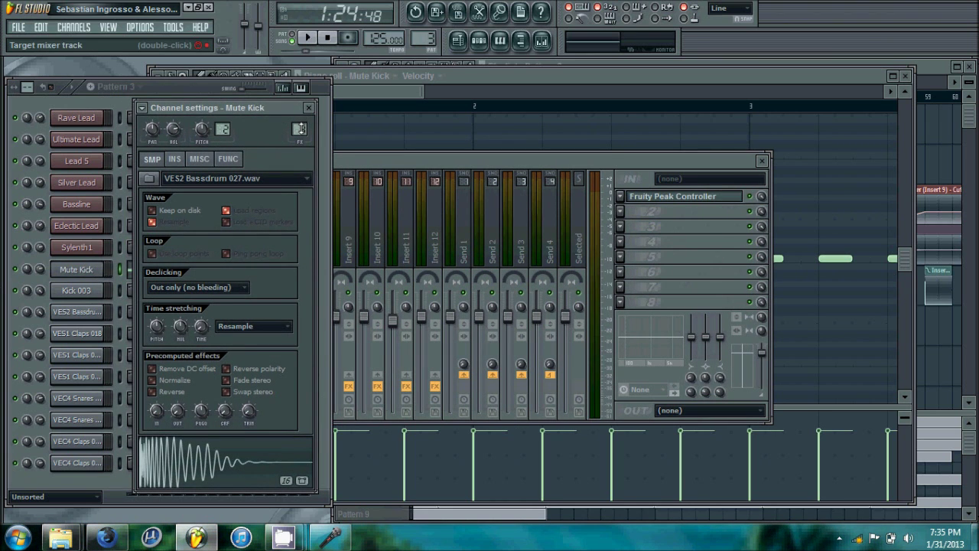
{"action": "left_click", "coordinate": [299, 128]}
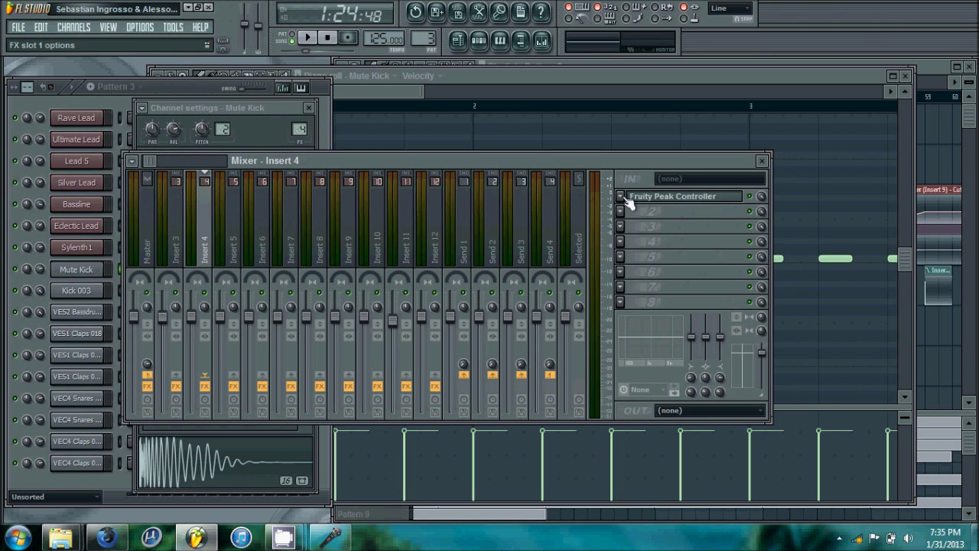
Open the Fruity Peak Controller on Insert 4, inspect its peak and LFO controls, and close it
{"action": "left_click", "coordinate": [650, 198]}
{"action": "left_click_drag", "start_coordinate": [559, 176], "coordinate": [520, 178]}
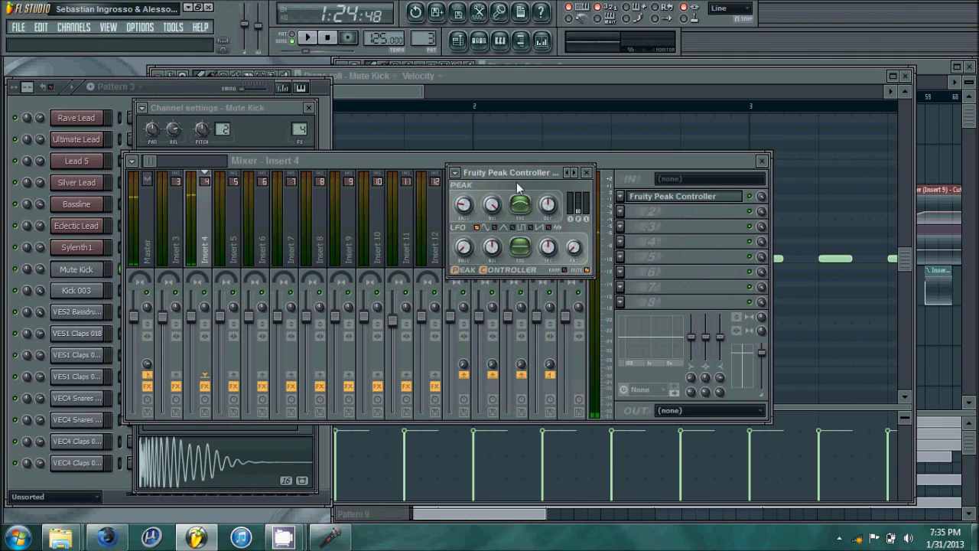
{"action": "left_click_drag", "start_coordinate": [510, 171], "coordinate": [505, 172]}
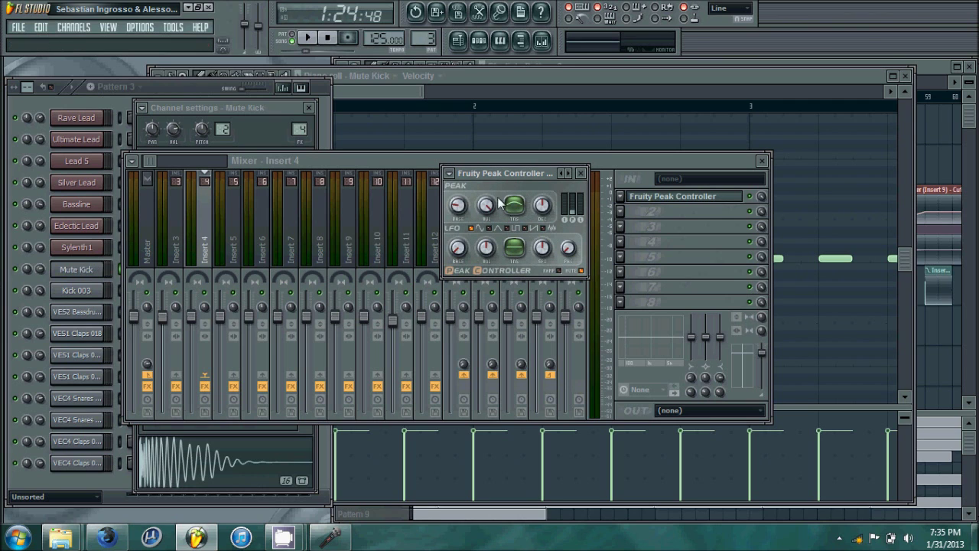
{"action": "left_click_drag", "start_coordinate": [521, 173], "coordinate": [540, 171]}
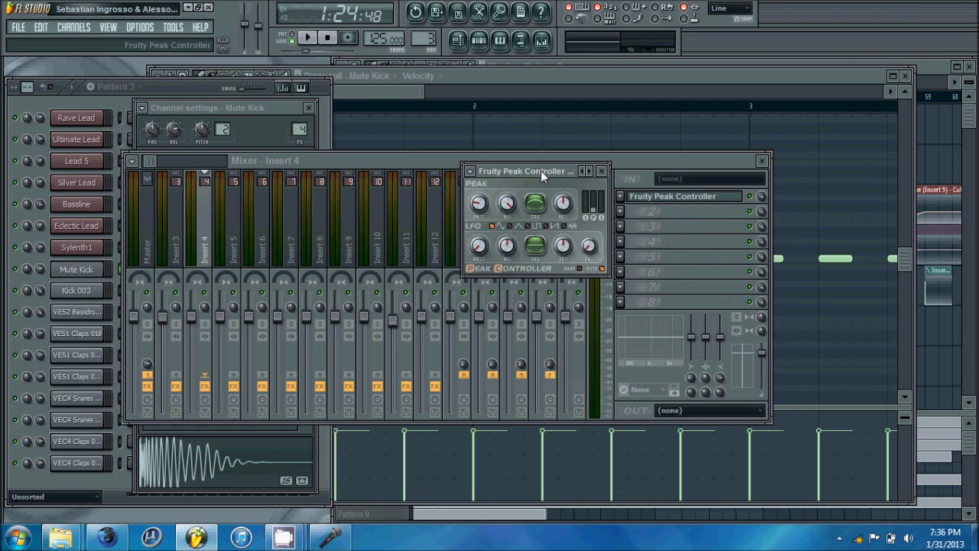
{"action": "left_click_drag", "start_coordinate": [540, 171], "coordinate": [538, 171]}
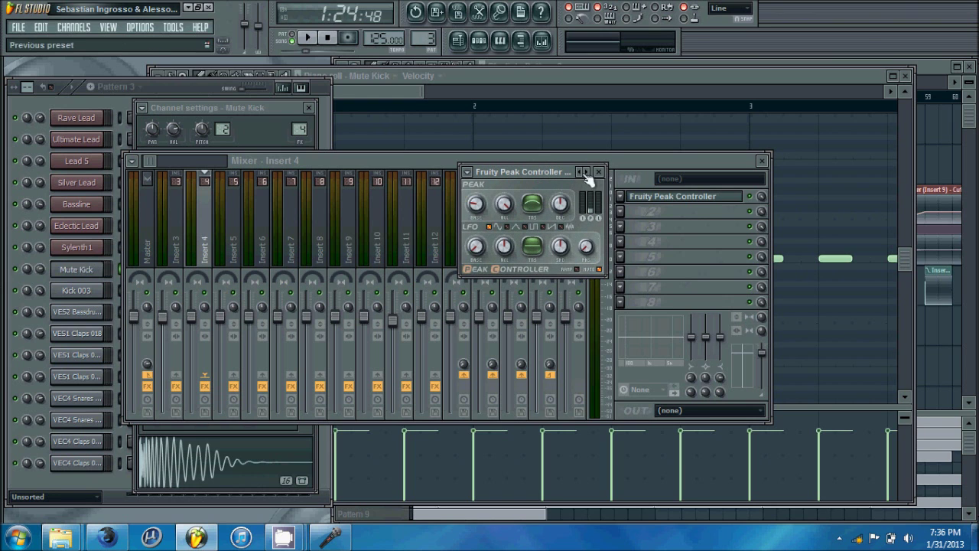
{"action": "left_click", "coordinate": [601, 173]}
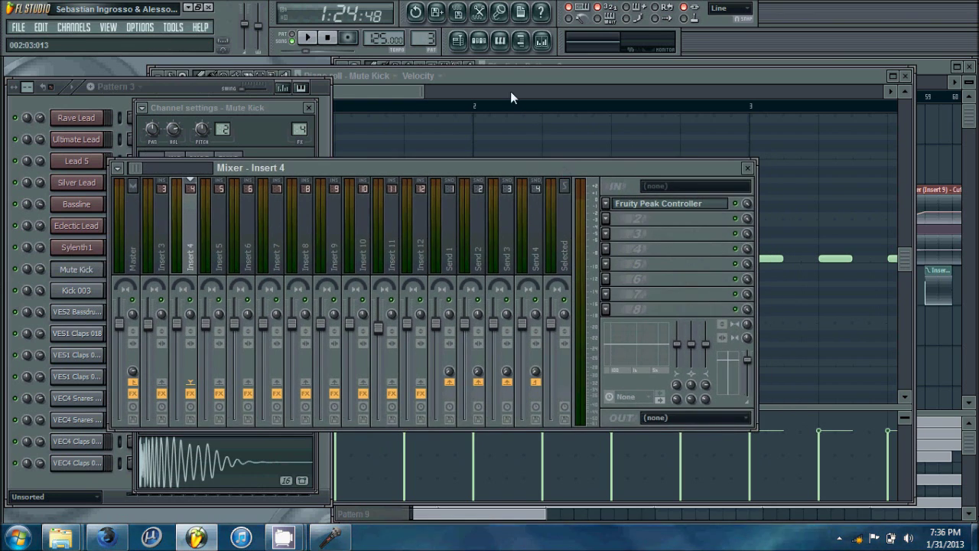
Examine the Mute Kick's note pattern in the piano roll, close it and return to Pattern 3's channels
{"action": "left_click", "coordinate": [463, 86]}
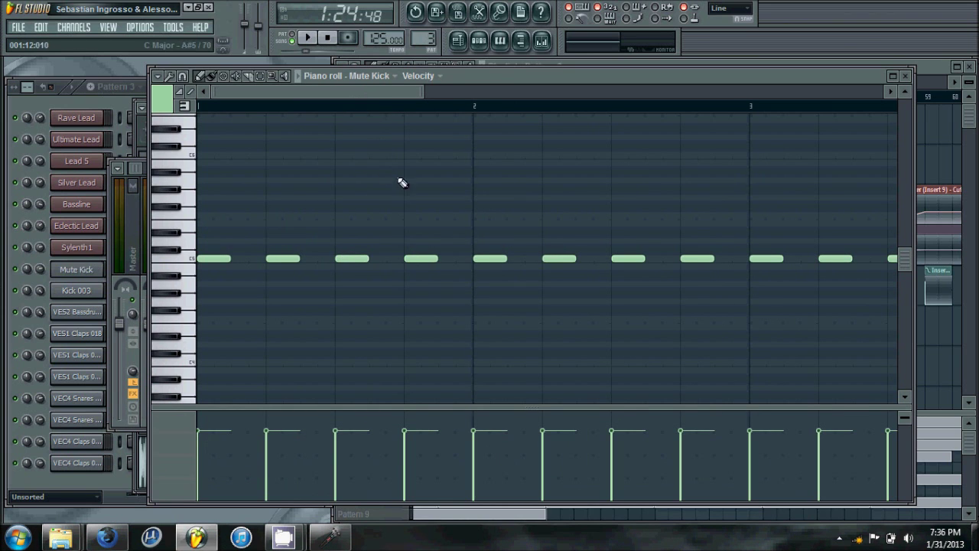
{"action": "scroll", "coordinate": [400, 181], "scroll_direction": "down", "scroll_amount": 2}
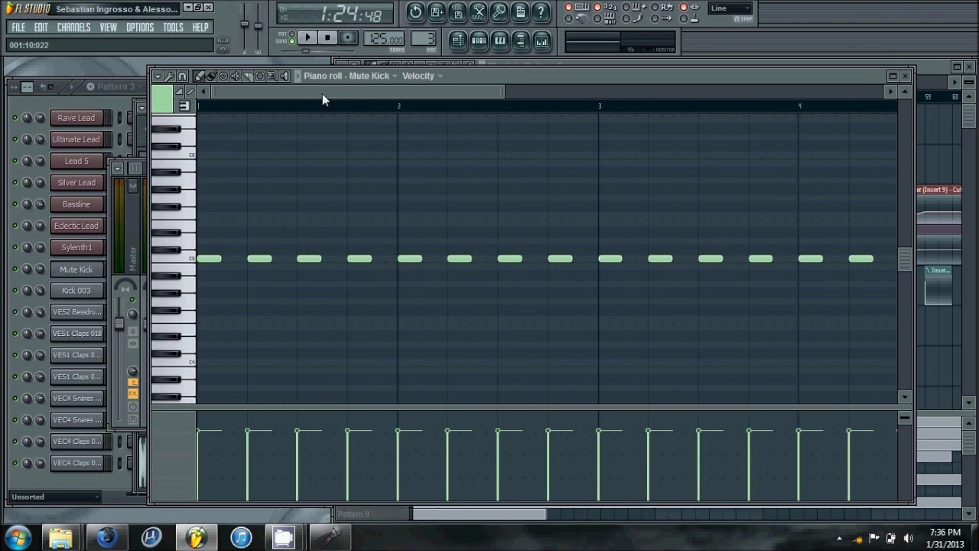
{"action": "scroll", "coordinate": [262, 131], "scroll_direction": "up", "scroll_amount": 3}
{"action": "scroll", "coordinate": [266, 183], "scroll_direction": "down", "scroll_amount": 3}
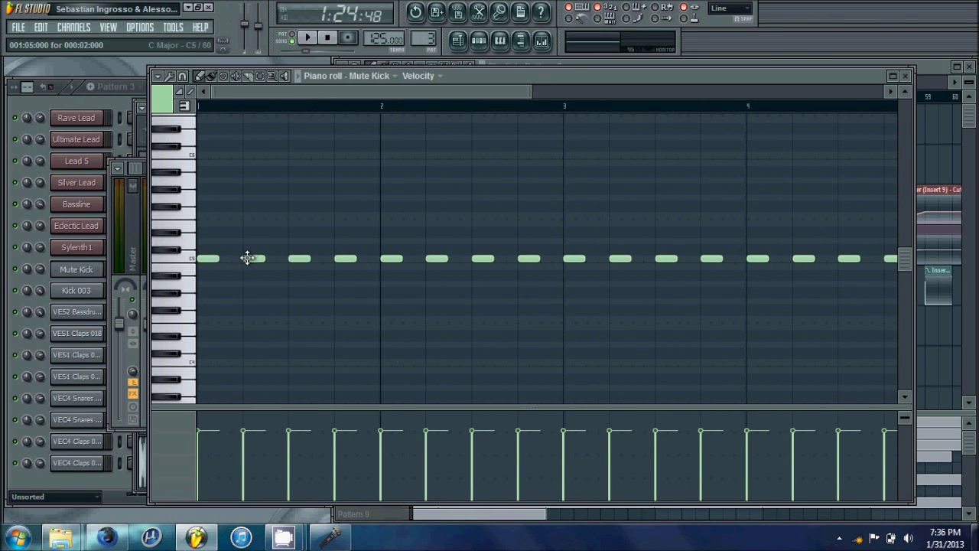
{"action": "left_click", "coordinate": [906, 77]}
{"action": "left_click", "coordinate": [186, 86]}
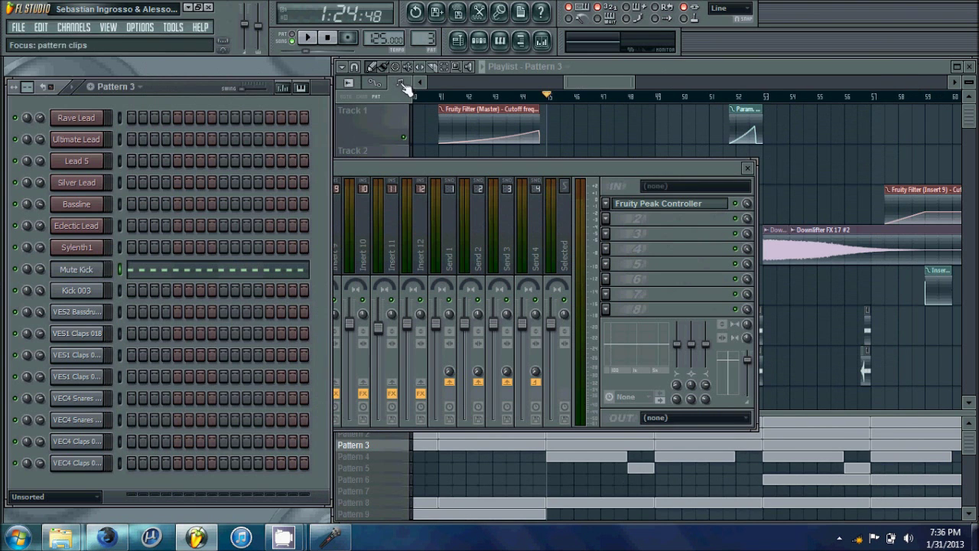
Solo the Mute Kick, enable the Bassline alongside it, and play both from bar 45 of the playlist
{"action": "left_click", "coordinate": [574, 90]}
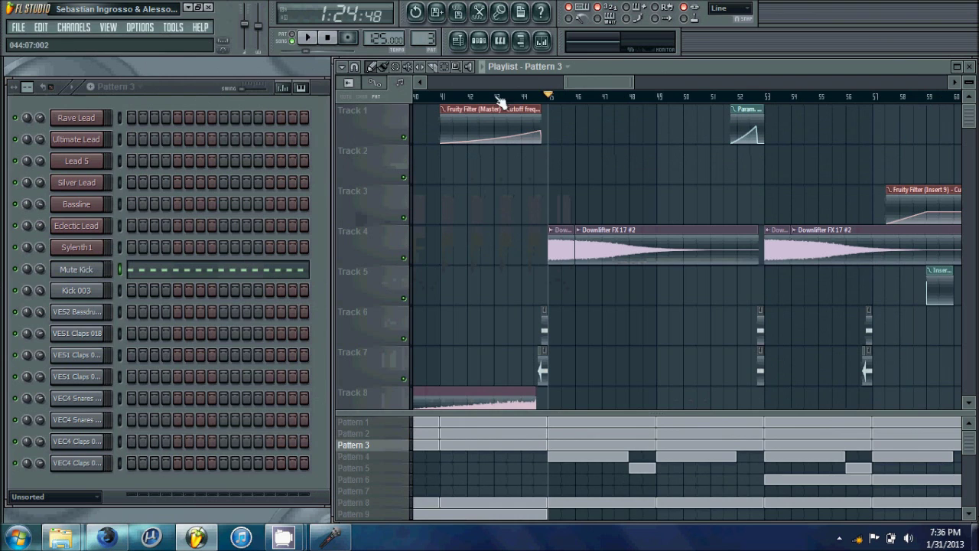
{"action": "right_click", "coordinate": [20, 275]}
{"action": "key", "text": "Escape"}
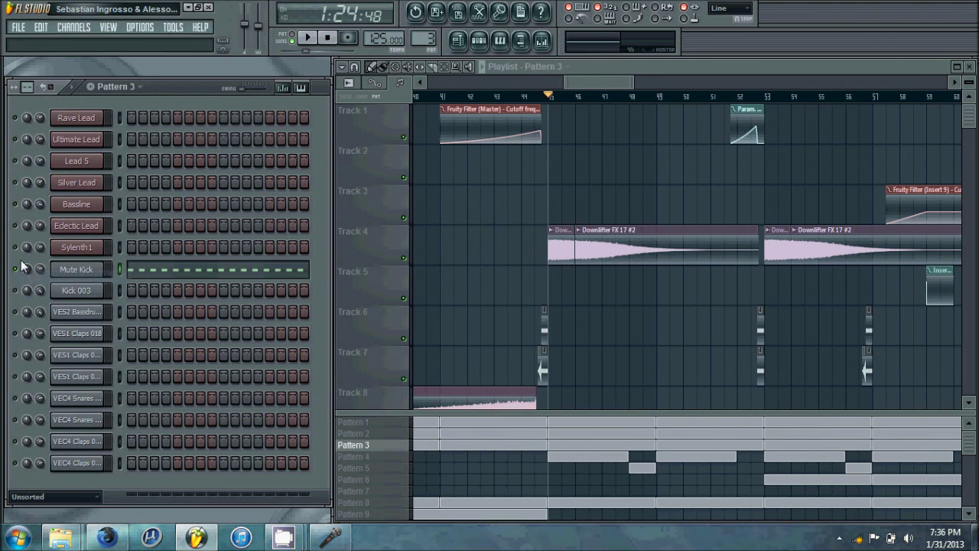
{"action": "left_click", "coordinate": [14, 204]}
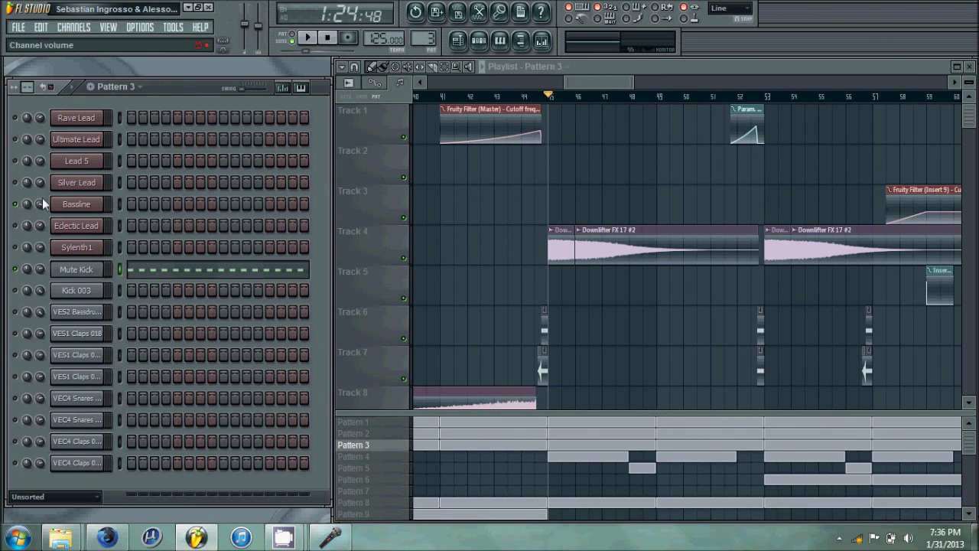
{"action": "left_click", "coordinate": [585, 82]}
{"action": "key", "text": "space"}
{"action": "scroll", "coordinate": [601, 82], "scroll_direction": "right", "scroll_amount": 2}
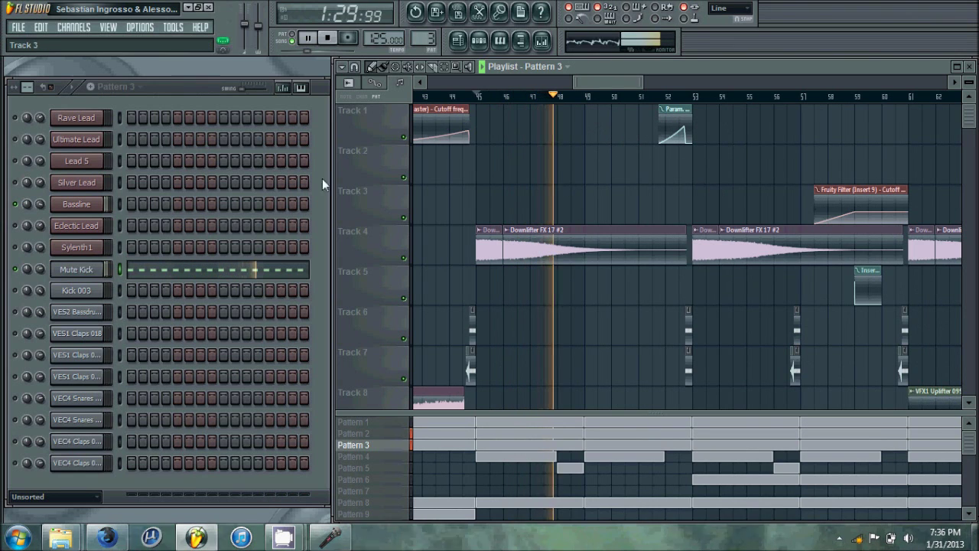
{"action": "key", "text": "space"}
Mute the Mute Kick to hear the Bassline alone from bar 45, and re-enable all channels
{"action": "left_click", "coordinate": [178, 84]}
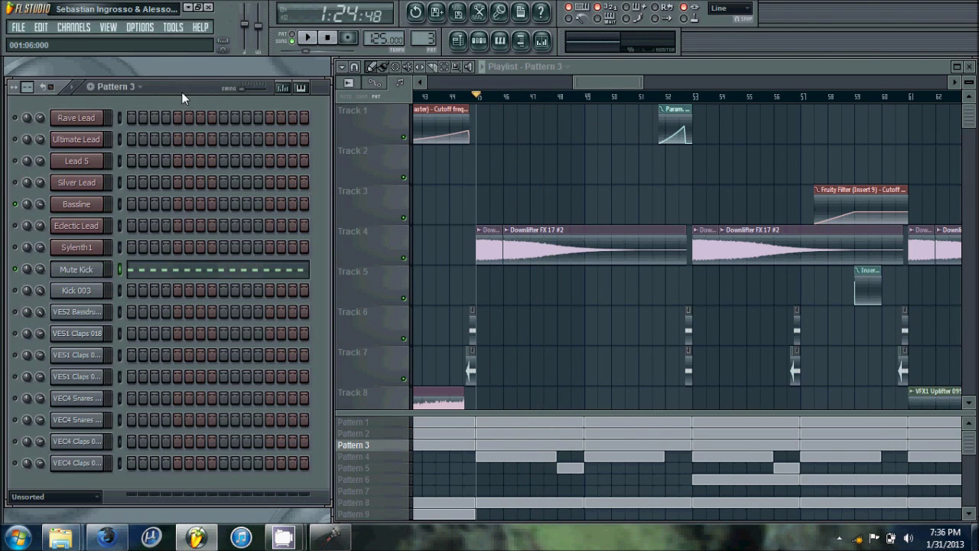
{"action": "left_click", "coordinate": [15, 269]}
{"action": "key", "text": "space"}
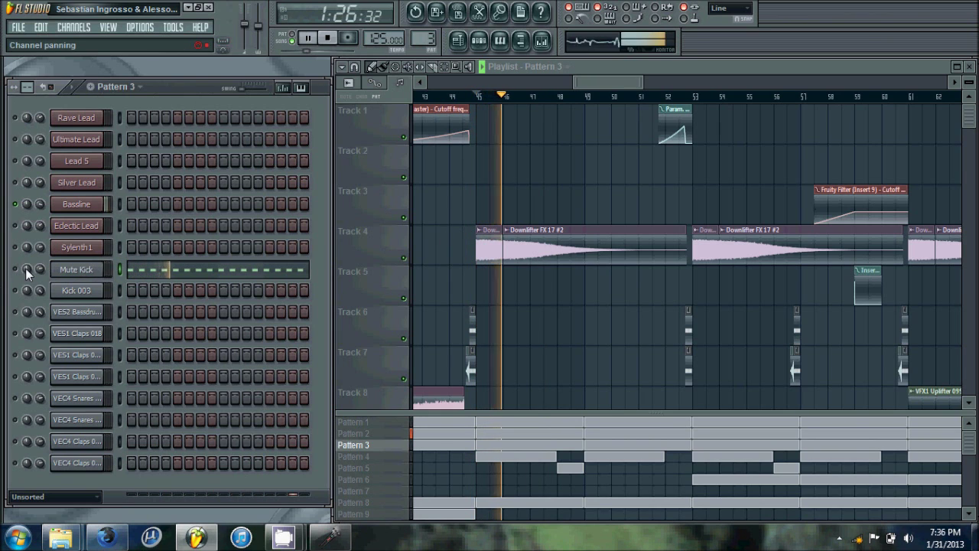
{"action": "key", "text": "space"}
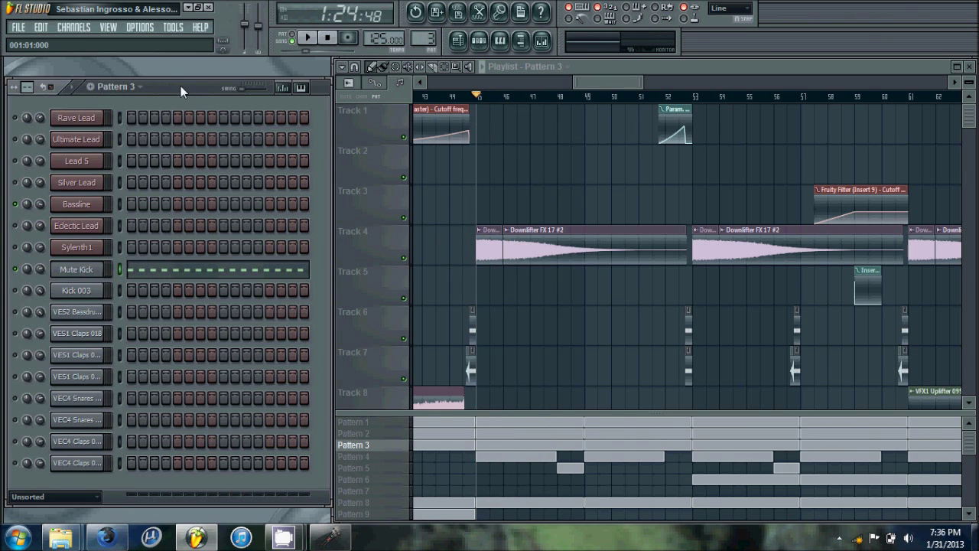
{"action": "right_click", "coordinate": [20, 212]}
{"action": "key", "text": "Escape"}
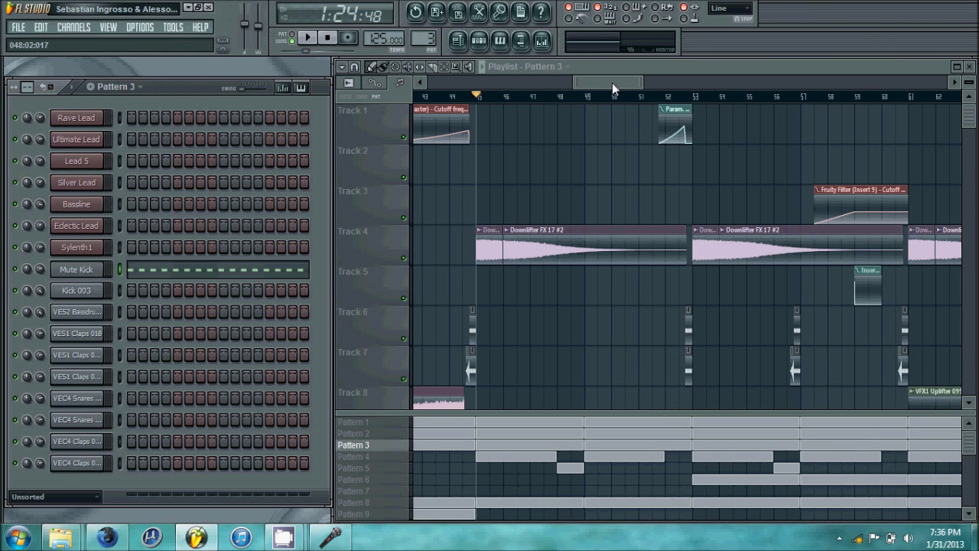
Show the Arp Intro clip at bar 3 of the playlist, view its channel settings and close them
{"action": "scroll", "coordinate": [612, 88], "scroll_direction": "left", "scroll_amount": 10}
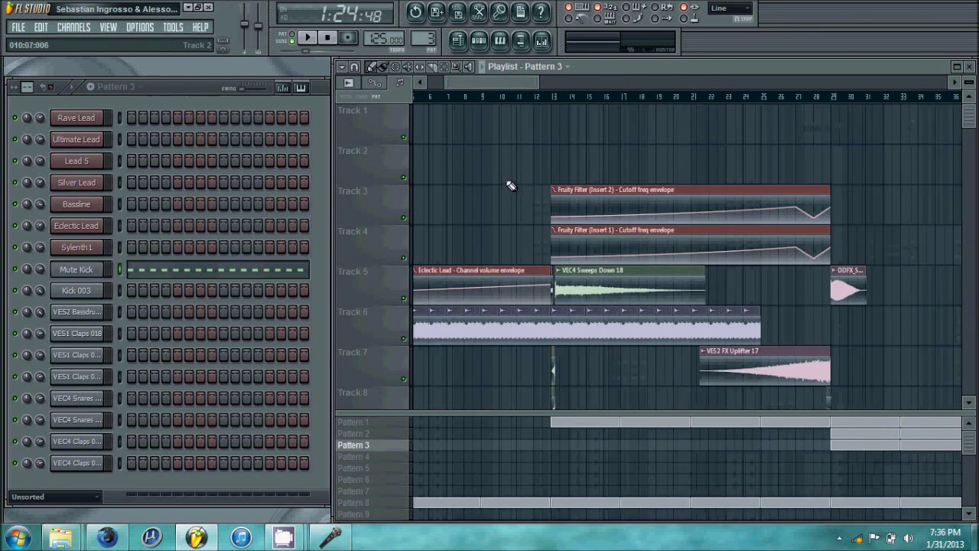
{"action": "scroll", "coordinate": [495, 88], "scroll_direction": "down", "scroll_amount": 3}
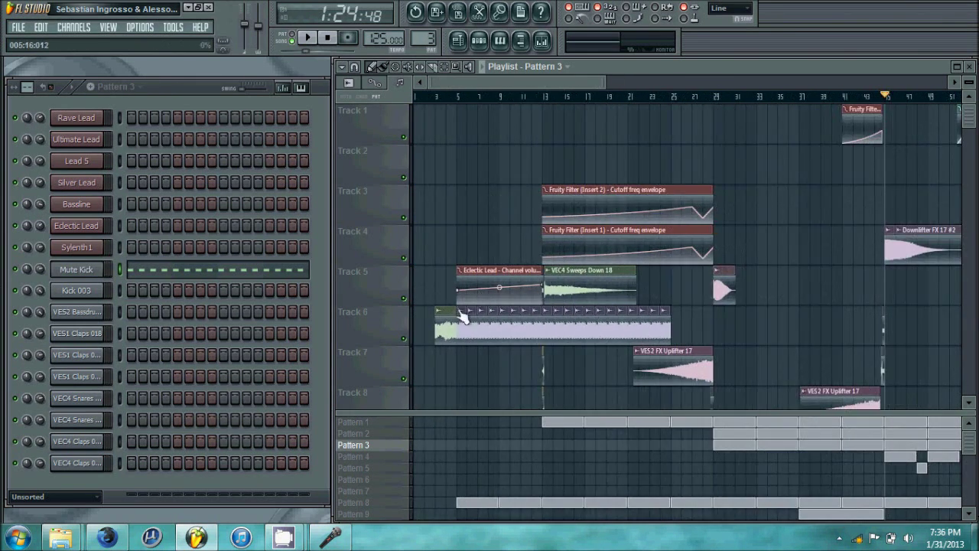
{"action": "scroll", "coordinate": [459, 96], "scroll_direction": "up", "scroll_amount": 5}
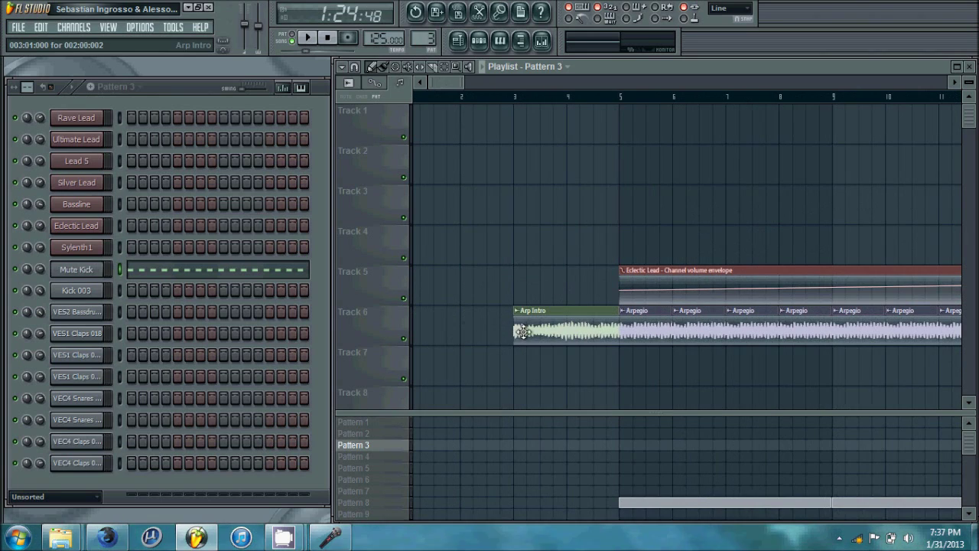
{"action": "double_click", "coordinate": [522, 330]}
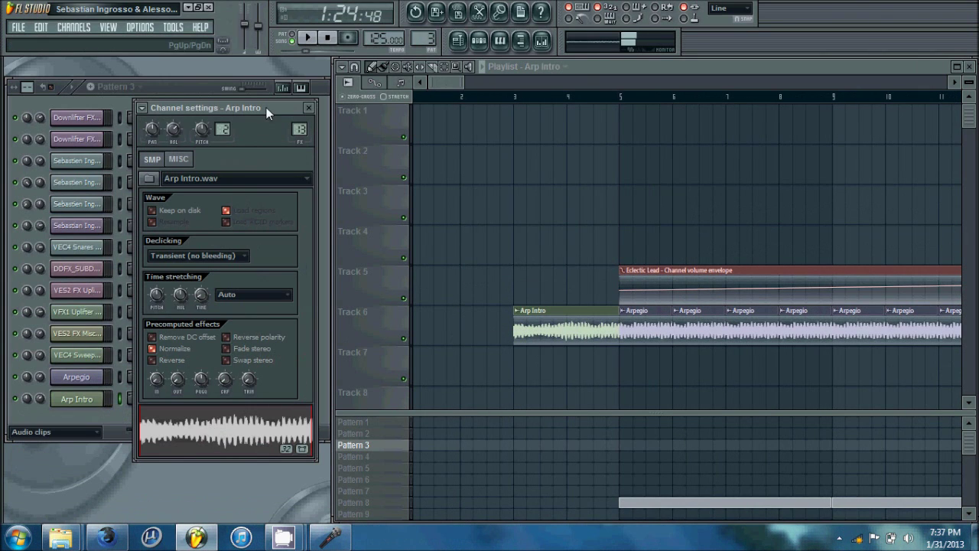
{"action": "left_click", "coordinate": [309, 109]}
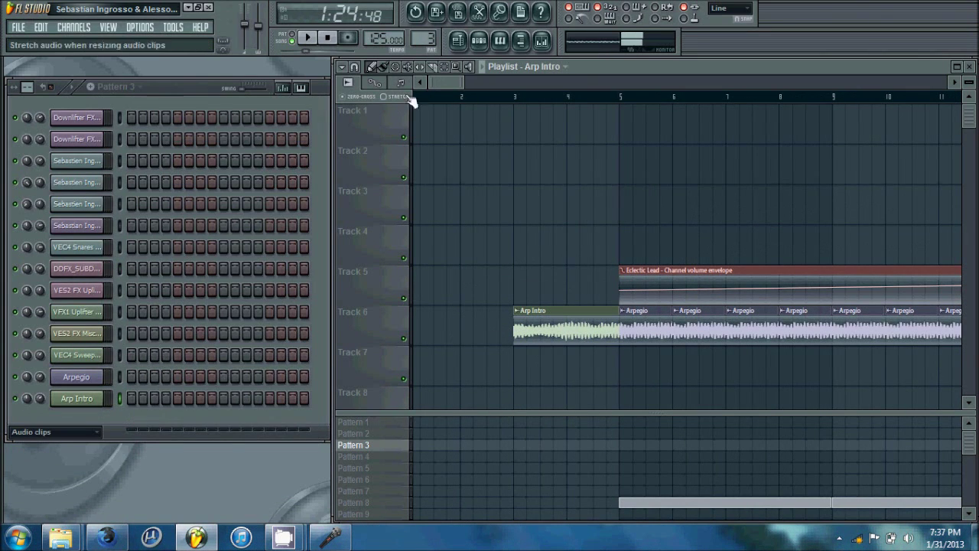
Move the song position to bar 46 and open the Downlifter FX 17 #2 channel settings with its Insert 10 mixer track
{"action": "left_click_drag", "start_coordinate": [443, 83], "coordinate": [616, 321]}
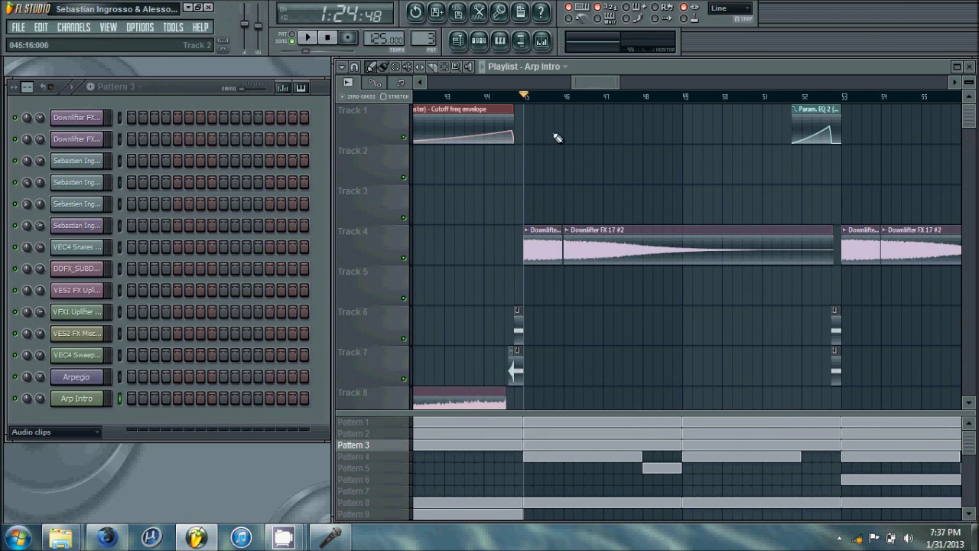
{"action": "left_click", "coordinate": [566, 97]}
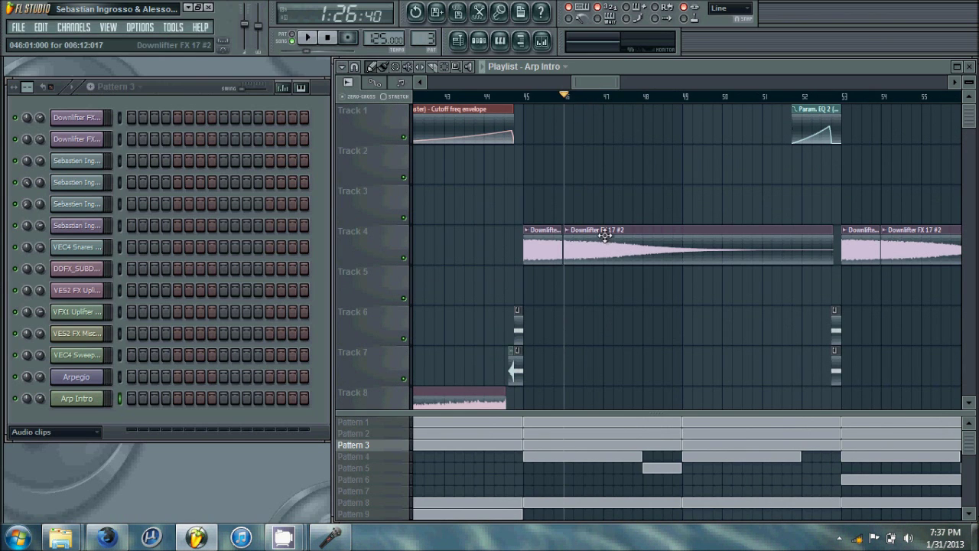
{"action": "double_click", "coordinate": [610, 231]}
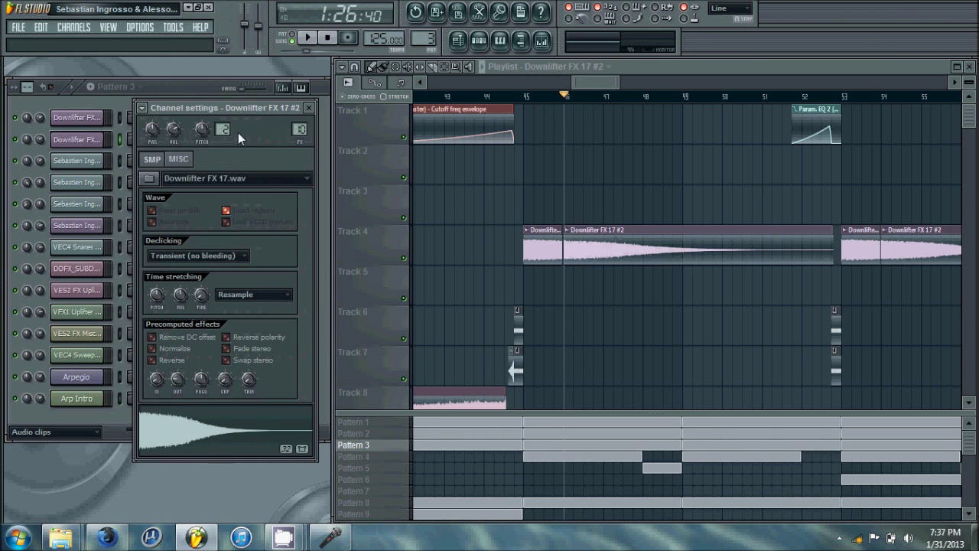
{"action": "double_click", "coordinate": [287, 128]}
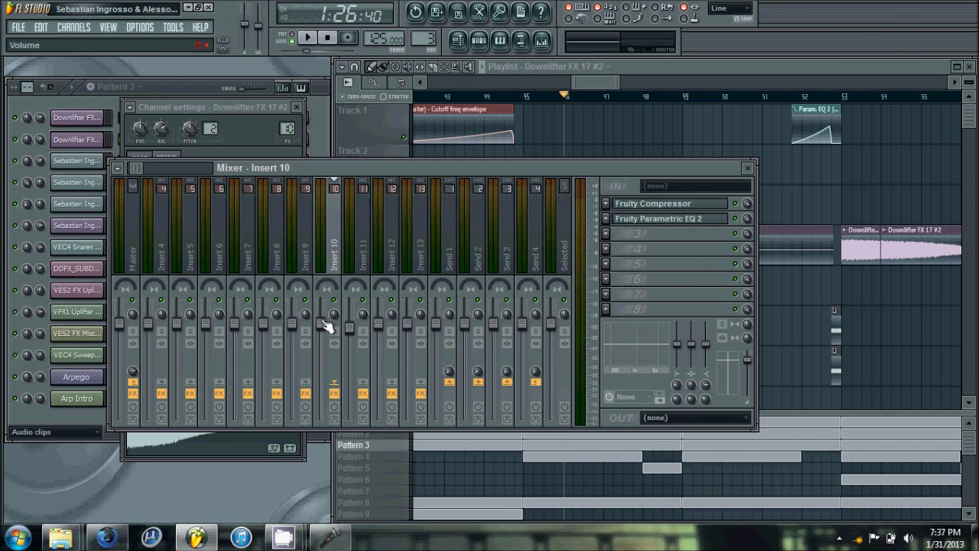
{"action": "left_click_drag", "start_coordinate": [375, 170], "coordinate": [382, 170]}
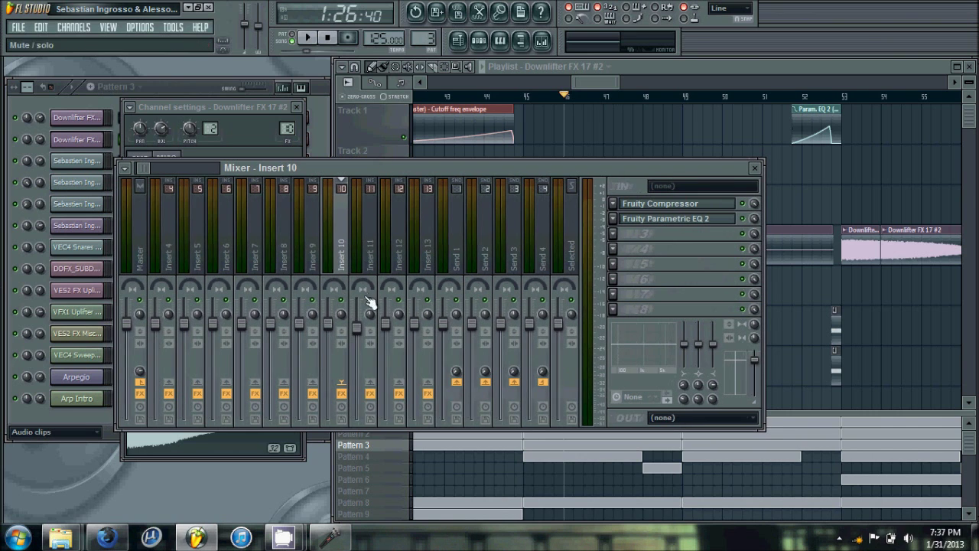
Show the controller link settings of Insert 10's volume fader and close them without changes
{"action": "right_click", "coordinate": [329, 323]}
{"action": "left_click", "coordinate": [360, 427]}
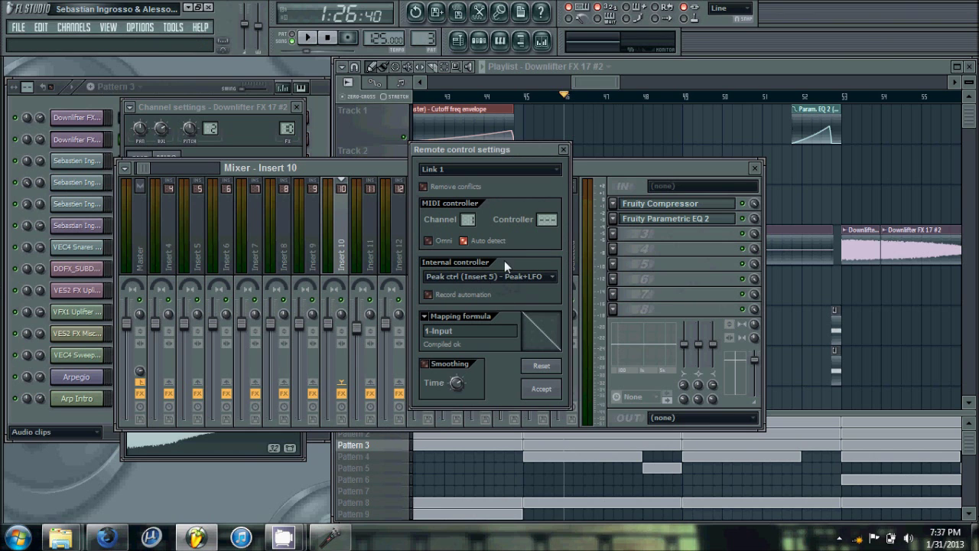
{"action": "left_click", "coordinate": [564, 149]}
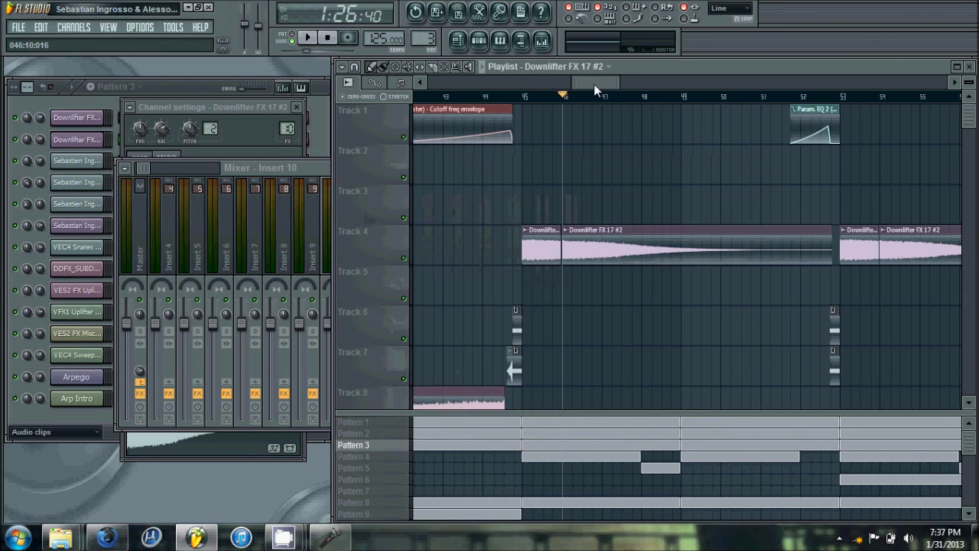
Play the arrangement from bar 45 to hear the downlifter with its linked volume, and stop playback
{"action": "left_click", "coordinate": [527, 98]}
{"action": "key", "text": "space"}
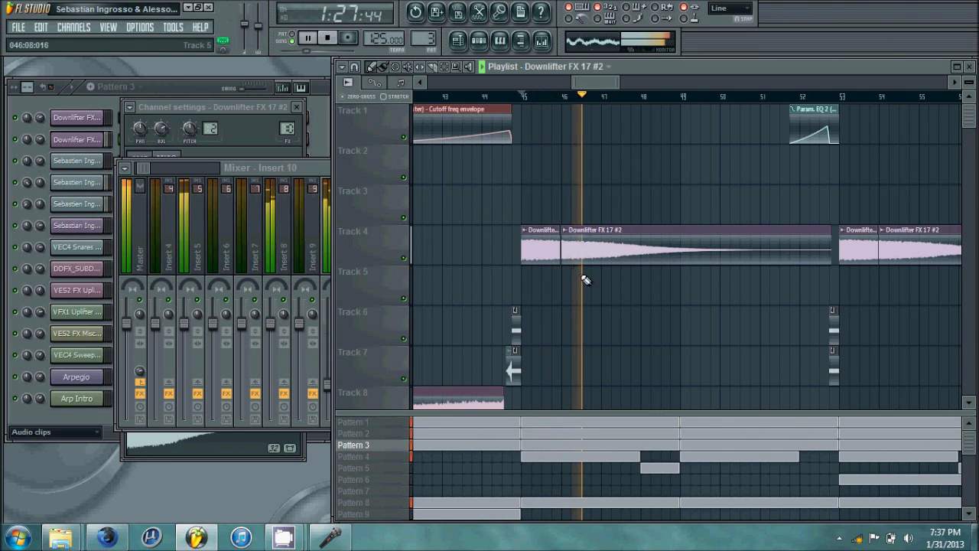
{"action": "key", "text": "space"}
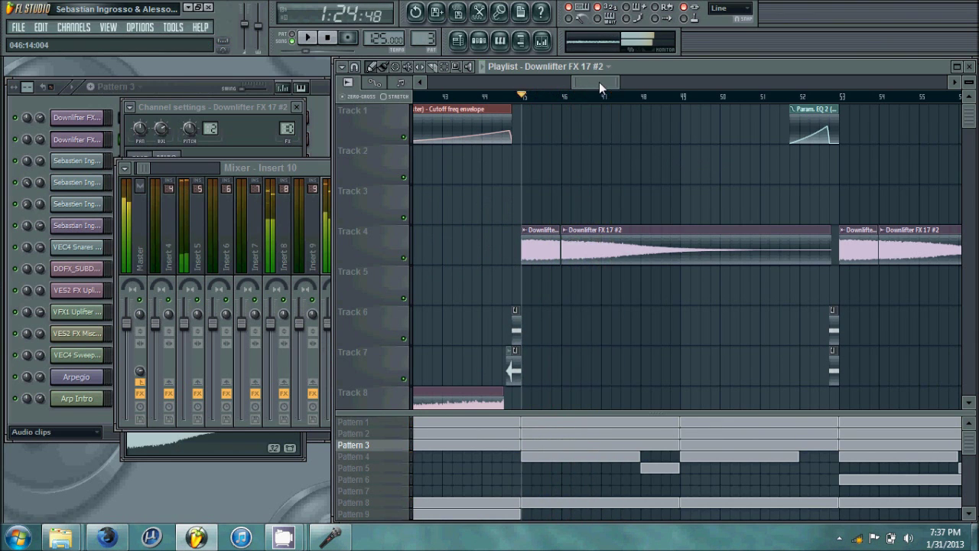
{"action": "scroll", "coordinate": [577, 145], "scroll_direction": "down", "scroll_amount": 4}
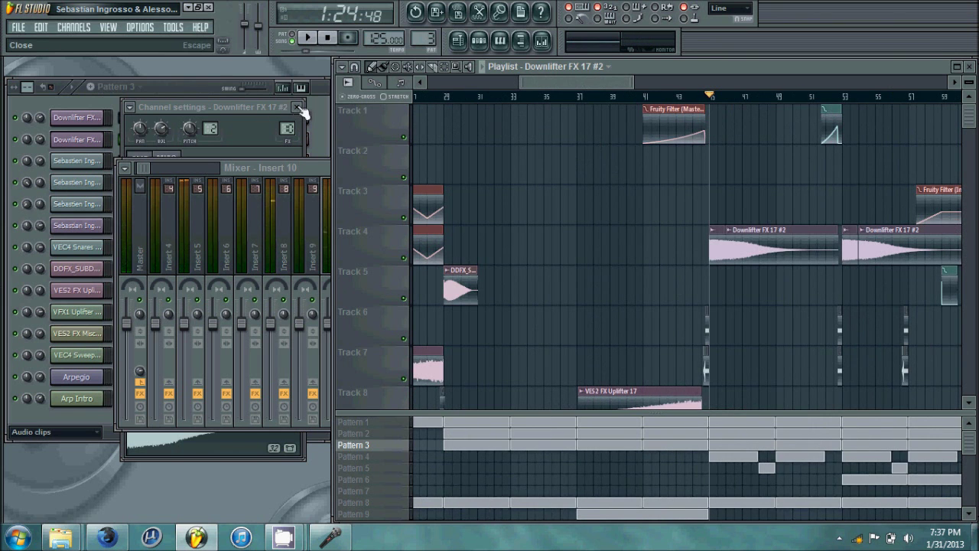
Open the Bassline channel settings in Pattern 2 together with its Insert 3 mixer track
{"action": "left_click", "coordinate": [195, 87]}
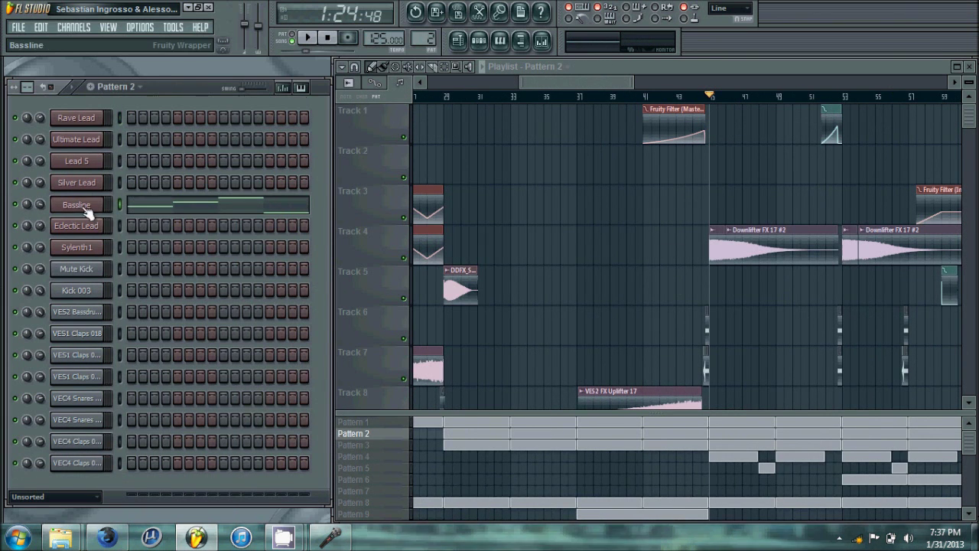
{"action": "left_click", "coordinate": [79, 207]}
{"action": "left_click", "coordinate": [542, 40]}
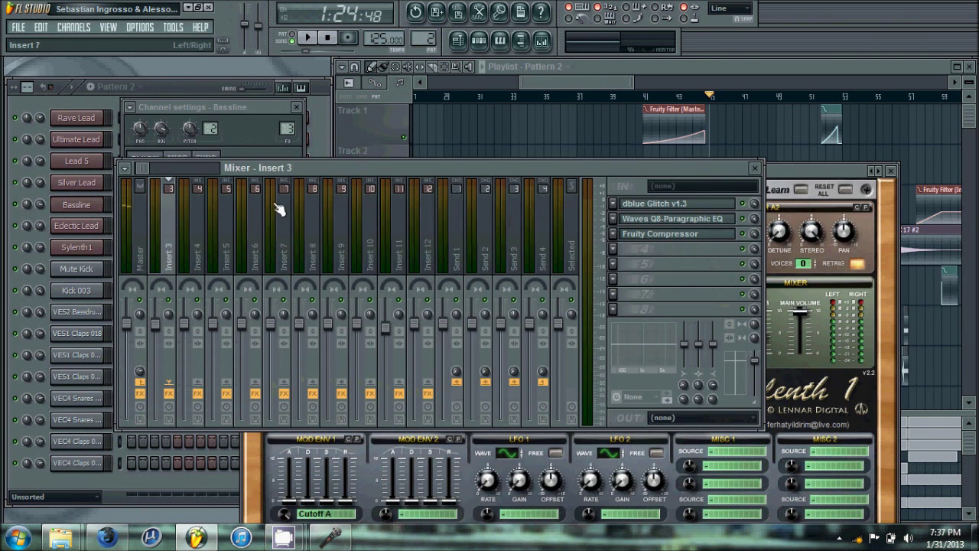
{"action": "right_click", "coordinate": [156, 326]}
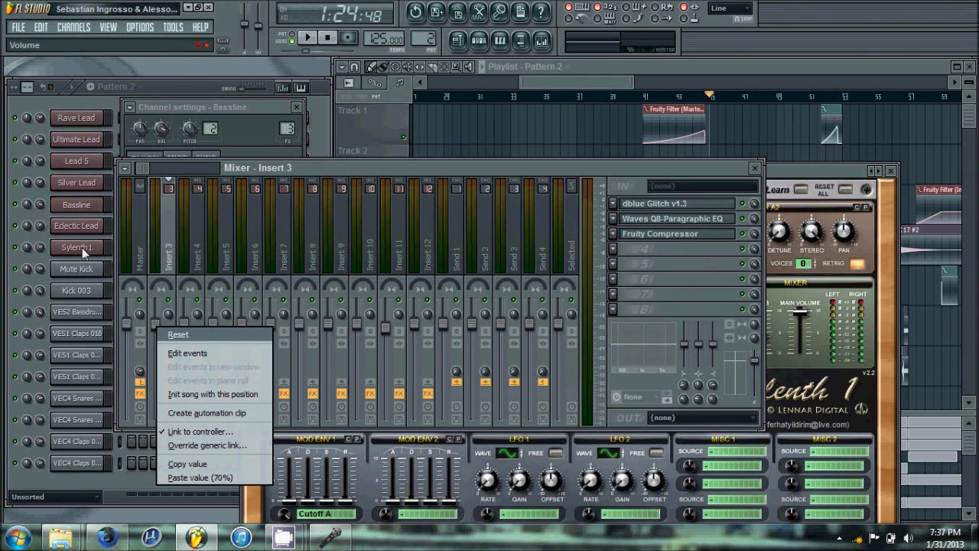
{"action": "left_click", "coordinate": [82, 205]}
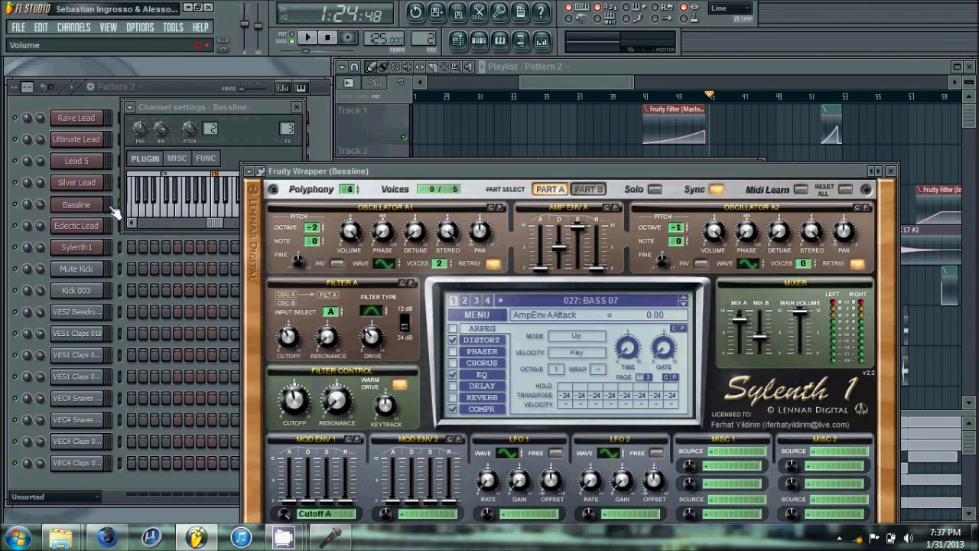
{"action": "left_click", "coordinate": [277, 127]}
Link Insert 3's volume fader to Peak ctrl (Insert 4) - Peak+LFO with inverted mapping, and show Insert 4's Fruity Peak Controller
{"action": "right_click", "coordinate": [159, 324]}
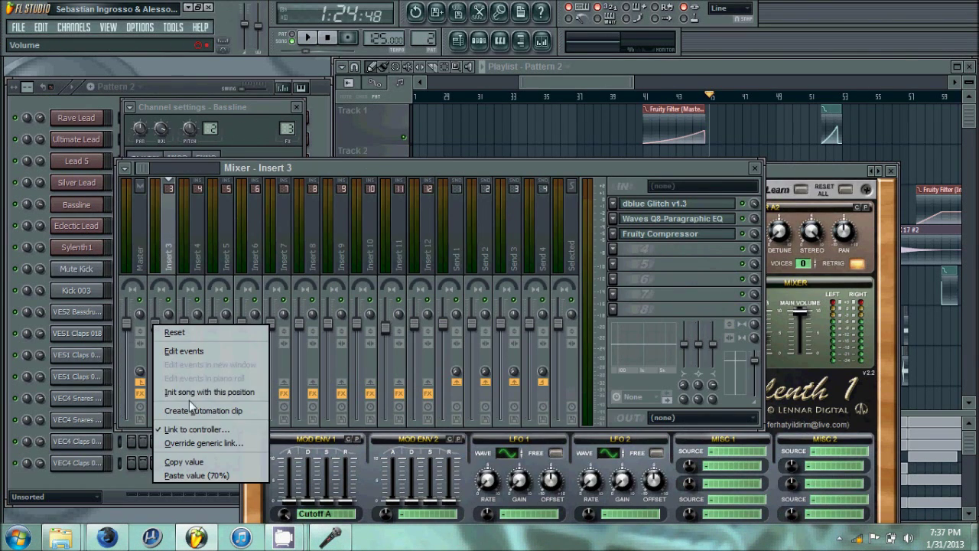
{"action": "left_click", "coordinate": [196, 428]}
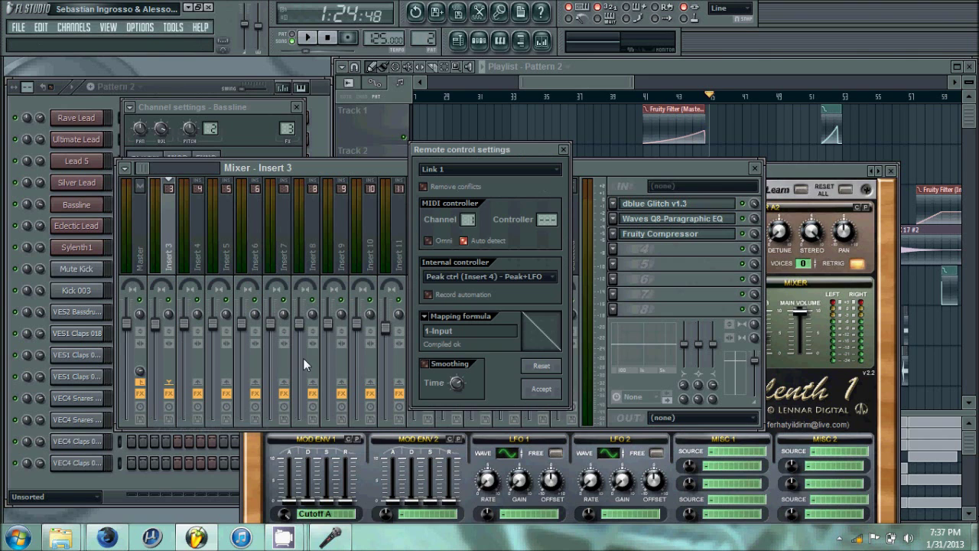
{"action": "left_click", "coordinate": [457, 280]}
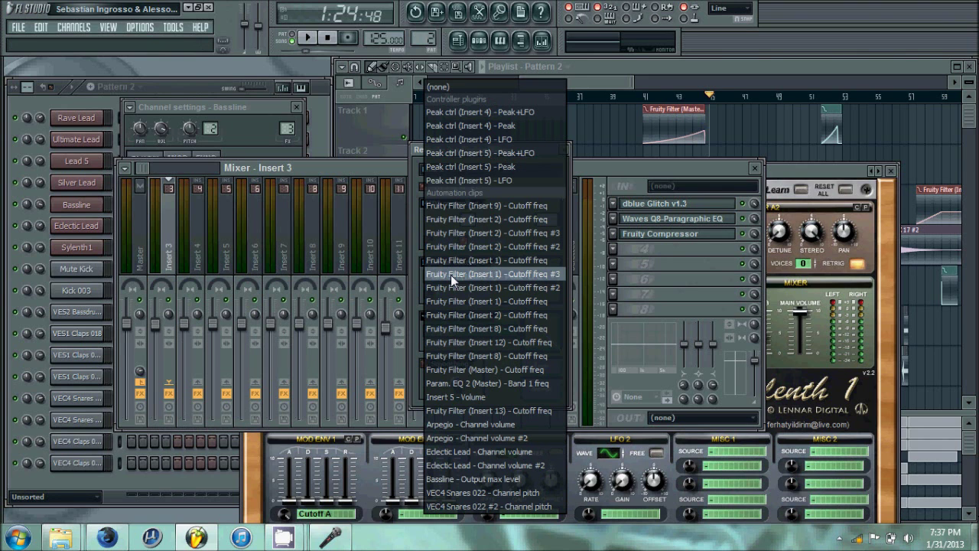
{"action": "left_click", "coordinate": [497, 113]}
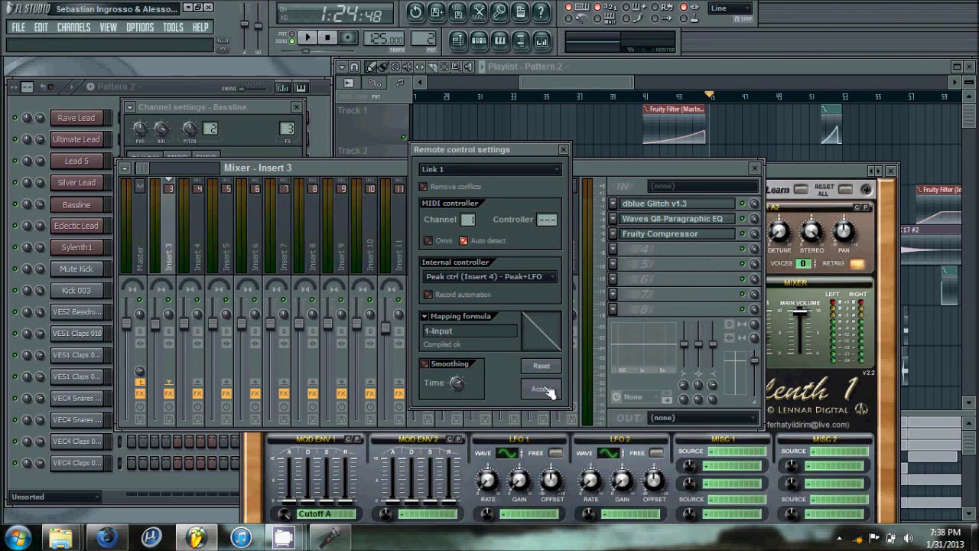
{"action": "left_click", "coordinate": [433, 321]}
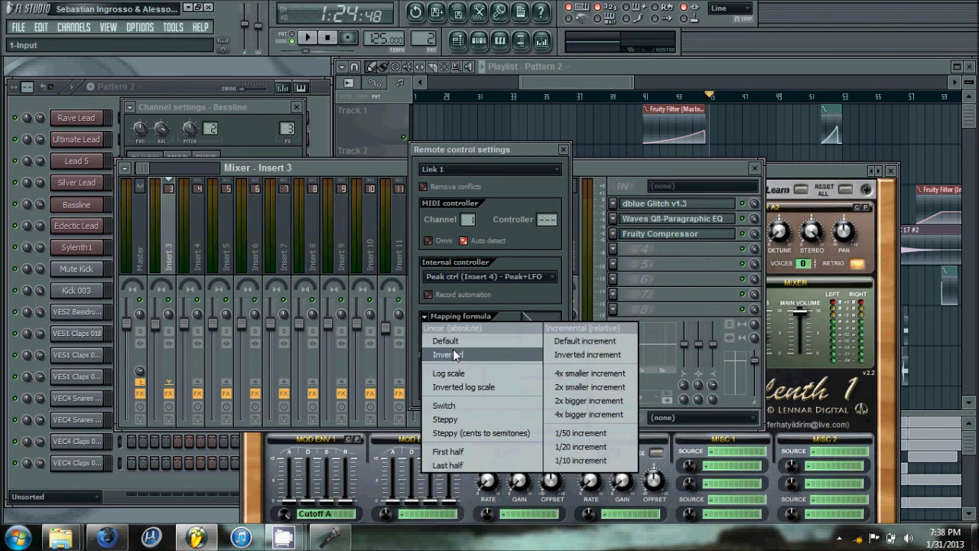
{"action": "left_click", "coordinate": [437, 352]}
{"action": "left_click", "coordinate": [541, 388]}
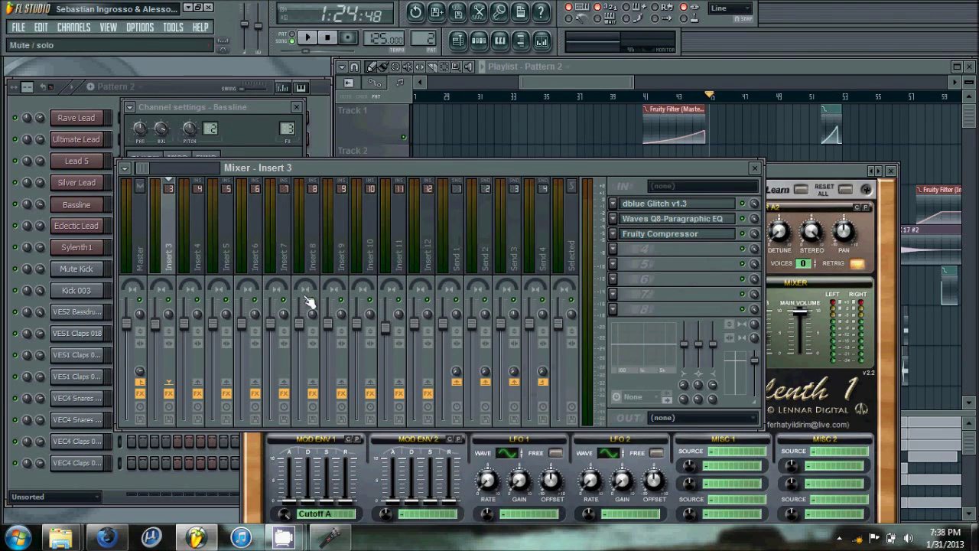
{"action": "left_click", "coordinate": [201, 257]}
Examine the playlist from bar 44 to the end, including the Param. EQ 2 automation clip before bar 53
{"action": "left_click", "coordinate": [192, 88]}
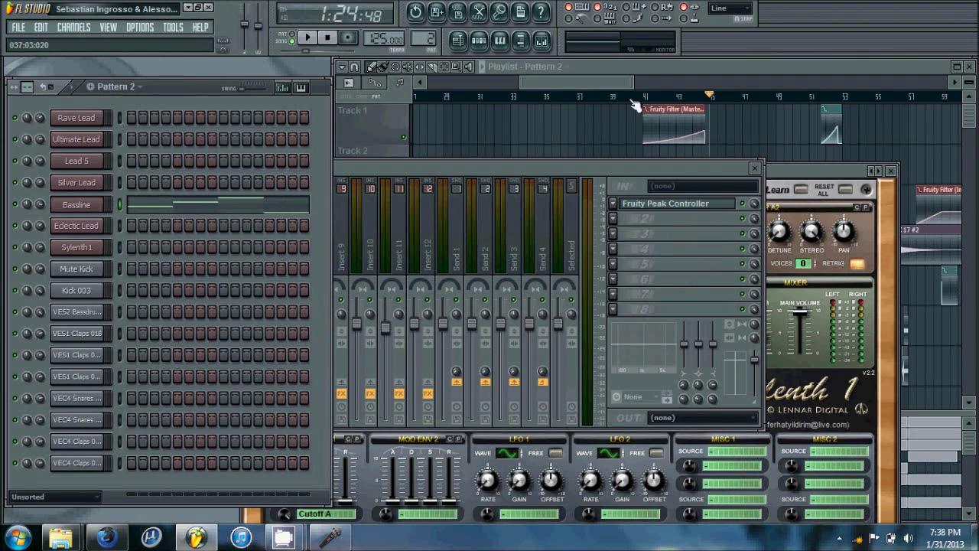
{"action": "left_click", "coordinate": [599, 82]}
{"action": "scroll", "coordinate": [599, 83], "scroll_direction": "down", "scroll_amount": 3}
{"action": "scroll", "coordinate": [635, 84], "scroll_direction": "up", "scroll_amount": 4}
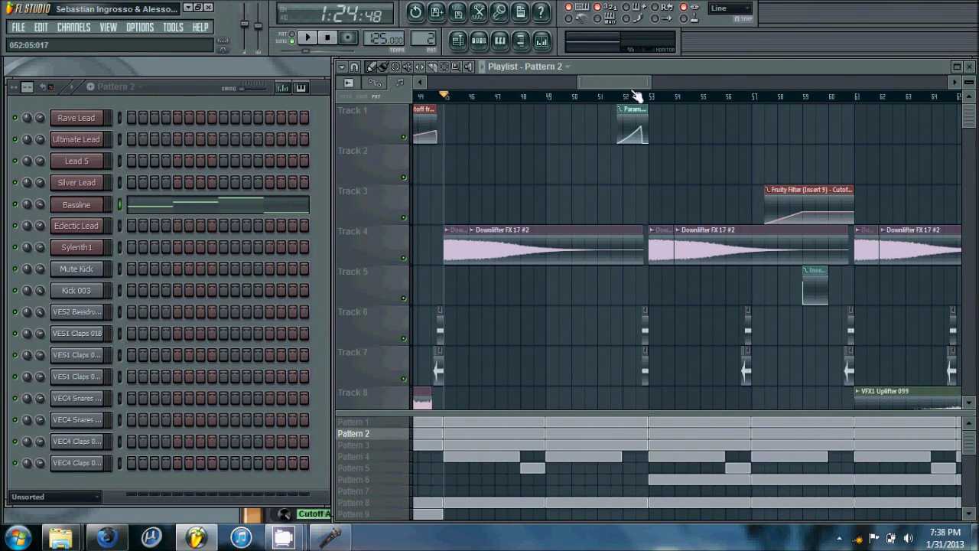
{"action": "scroll", "coordinate": [635, 97], "scroll_direction": "up", "scroll_amount": 2}
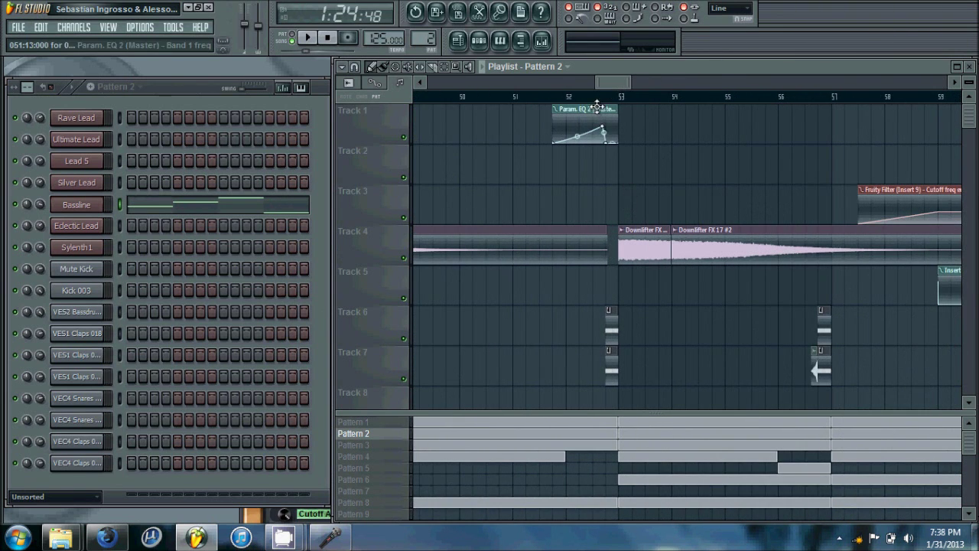
{"action": "scroll", "coordinate": [613, 80], "scroll_direction": "down", "scroll_amount": 6}
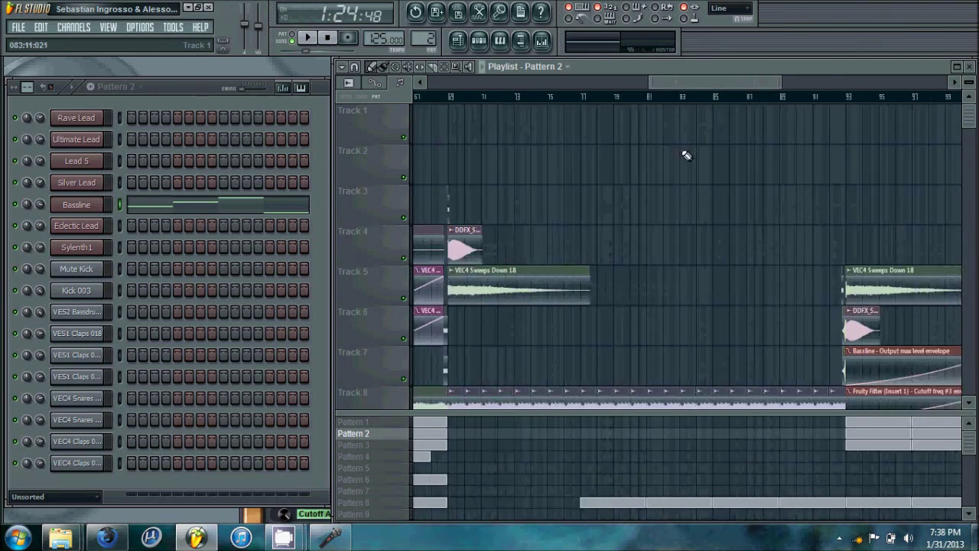
{"action": "scroll", "coordinate": [650, 90], "scroll_direction": "up", "scroll_amount": 3}
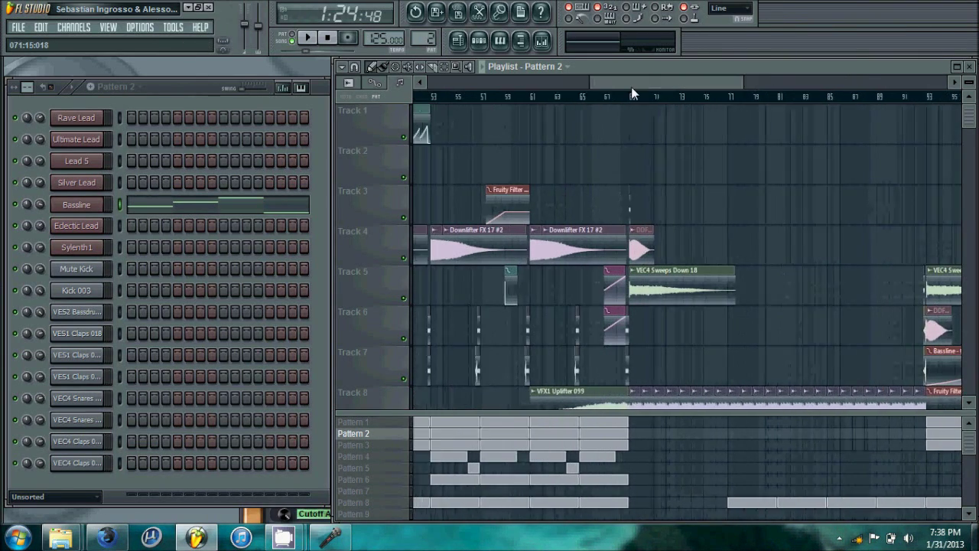
{"action": "left_click_drag", "start_coordinate": [625, 90], "coordinate": [780, 101]}
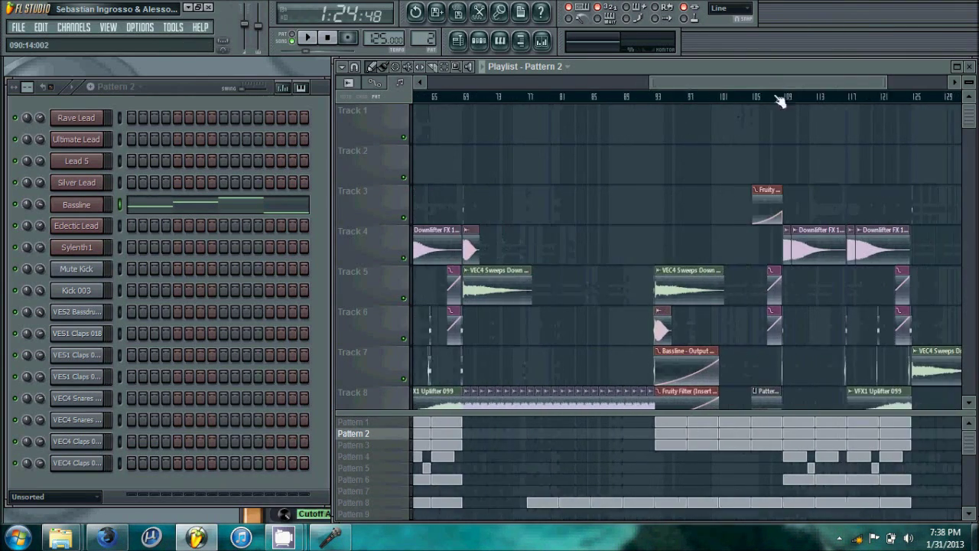
Play the arrangement from bar 93 and examine the automation clips on tracks 7 to 10
{"action": "scroll", "coordinate": [708, 156], "scroll_direction": "up", "scroll_amount": 2}
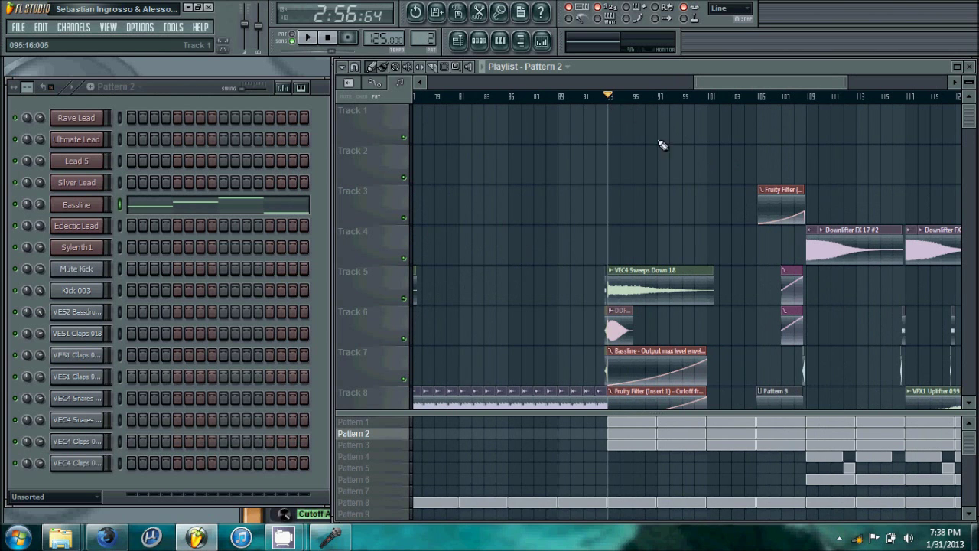
{"action": "key", "text": "space"}
{"action": "left_click_drag", "start_coordinate": [726, 86], "coordinate": [745, 84]}
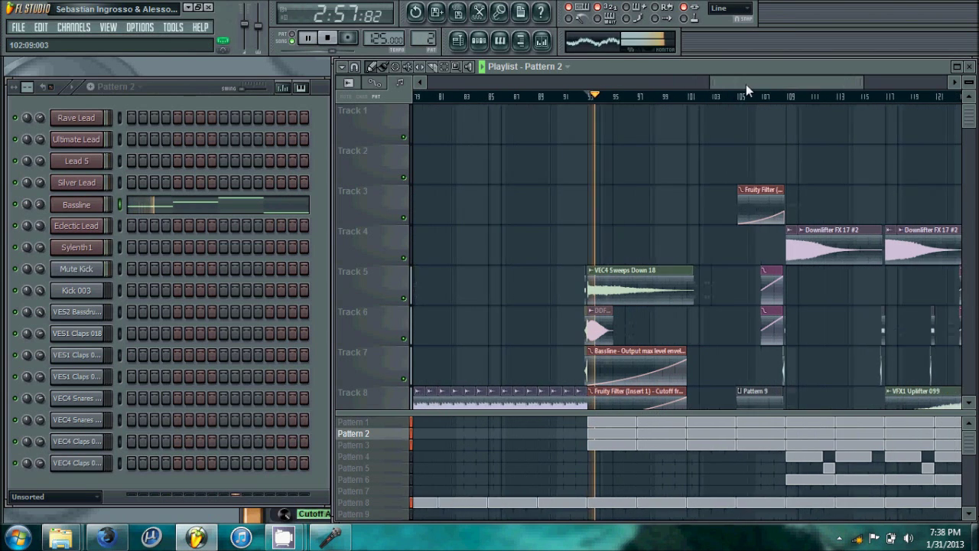
{"action": "scroll", "coordinate": [788, 139], "scroll_direction": "down", "scroll_amount": 2}
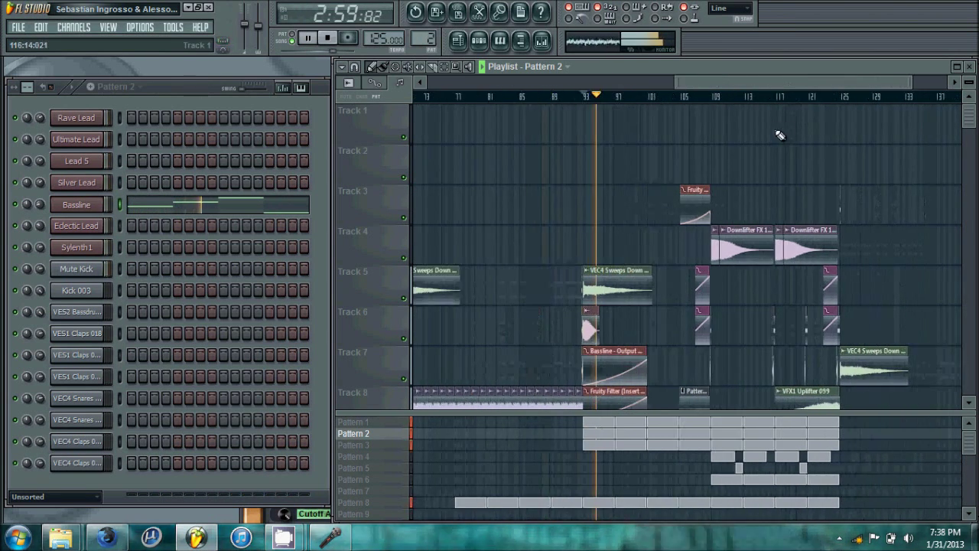
{"action": "scroll", "coordinate": [715, 134], "scroll_direction": "up", "scroll_amount": 3}
{"action": "scroll", "coordinate": [593, 214], "scroll_direction": "down", "scroll_amount": 10}
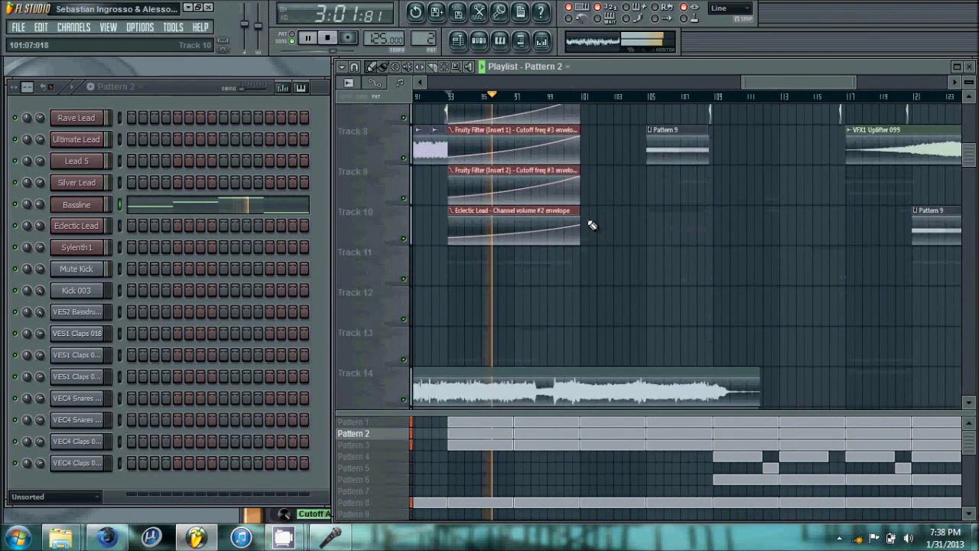
Examine the Calling acapella clips on tracks 14 to 16 during playback and open the track 14 clip's channel settings
{"action": "left_click", "coordinate": [721, 82]}
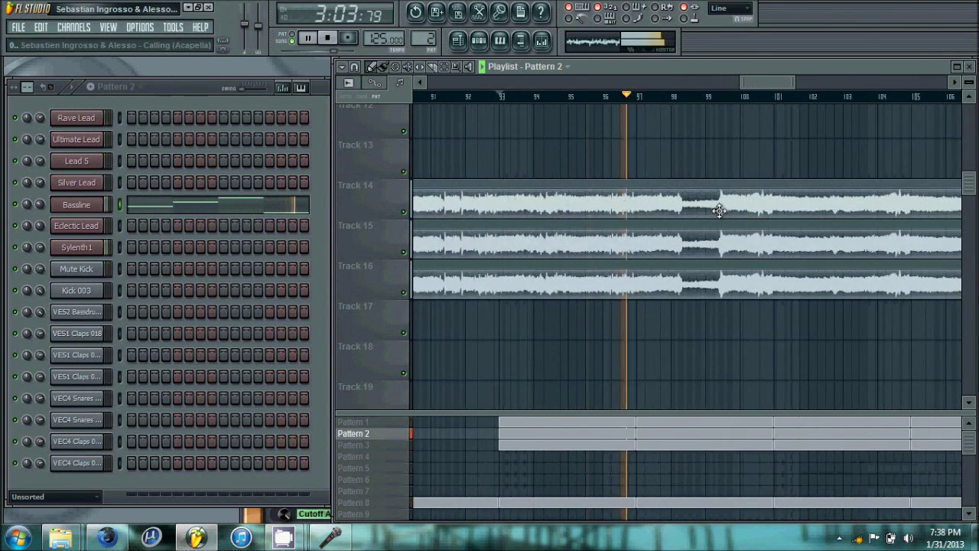
{"action": "scroll", "coordinate": [700, 219], "scroll_direction": "up", "scroll_amount": 6}
{"action": "scroll", "coordinate": [544, 278], "scroll_direction": "up", "scroll_amount": 3}
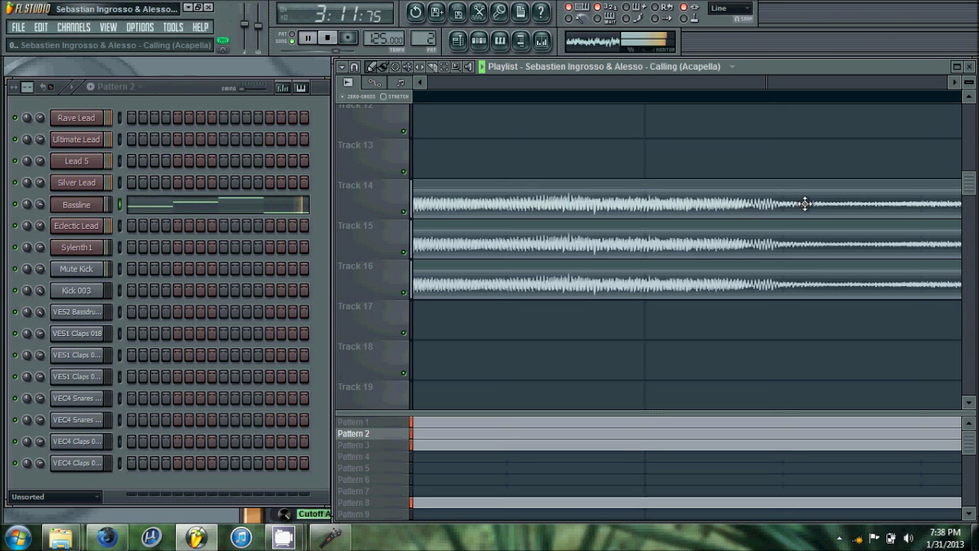
{"action": "scroll", "coordinate": [803, 208], "scroll_direction": "down", "scroll_amount": 8}
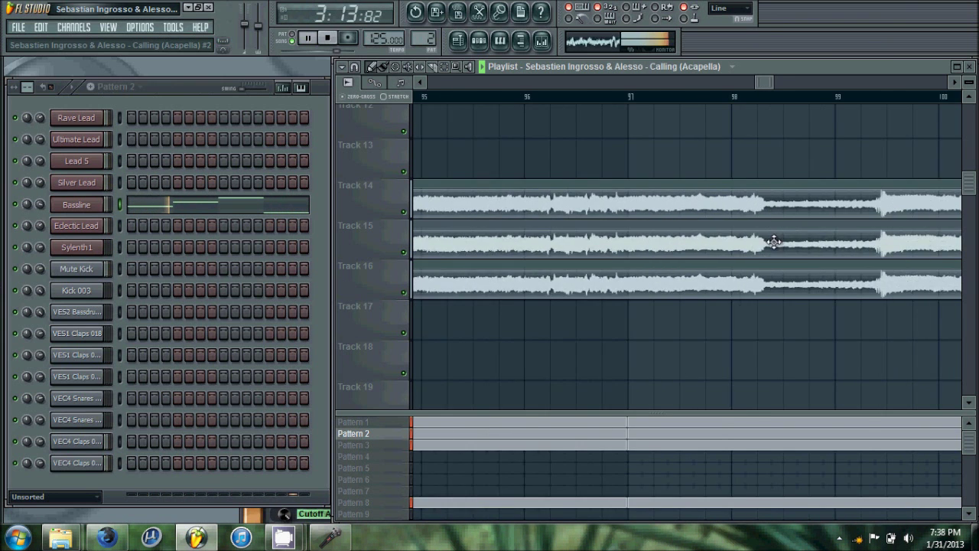
{"action": "scroll", "coordinate": [779, 212], "scroll_direction": "down", "scroll_amount": 4}
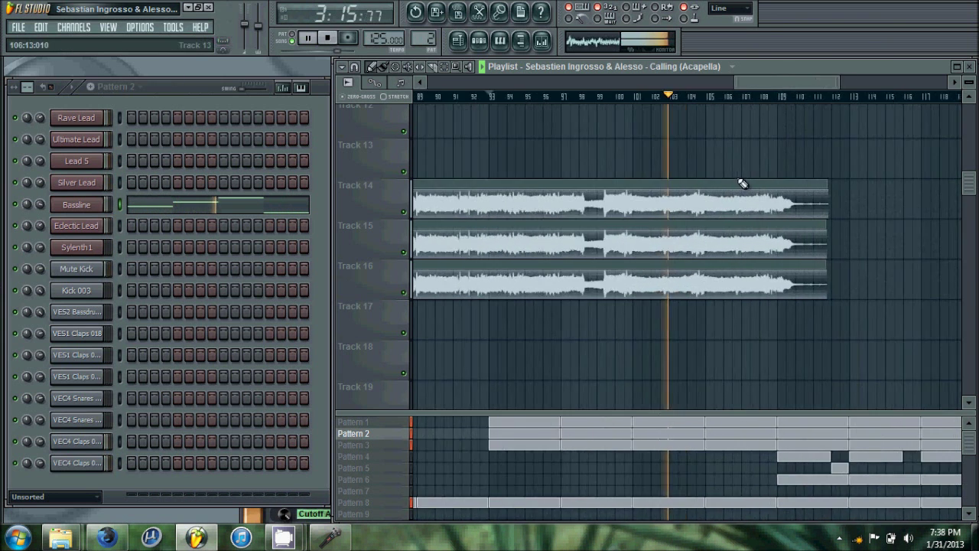
{"action": "scroll", "coordinate": [823, 218], "scroll_direction": "up", "scroll_amount": 6}
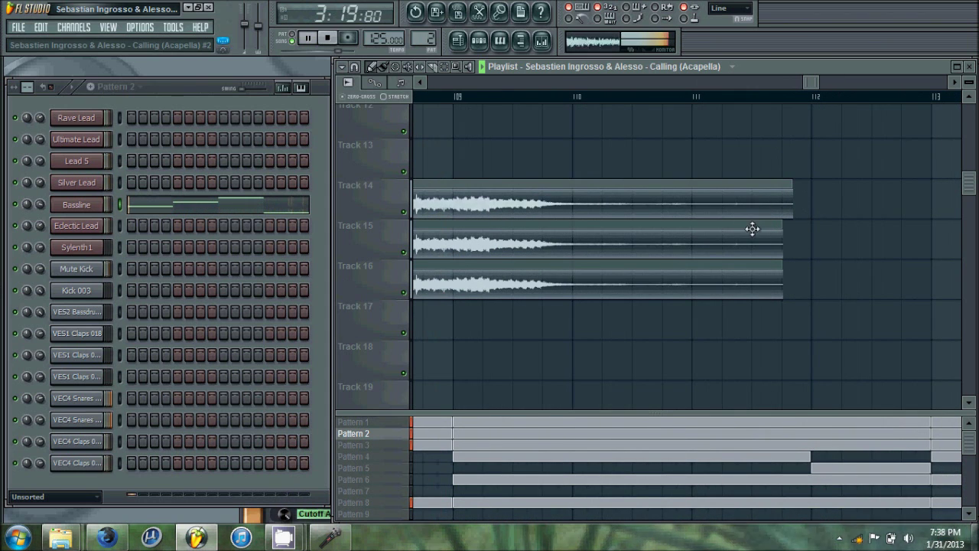
{"action": "scroll", "coordinate": [750, 225], "scroll_direction": "up", "scroll_amount": 5}
{"action": "scroll", "coordinate": [704, 230], "scroll_direction": "down", "scroll_amount": 8}
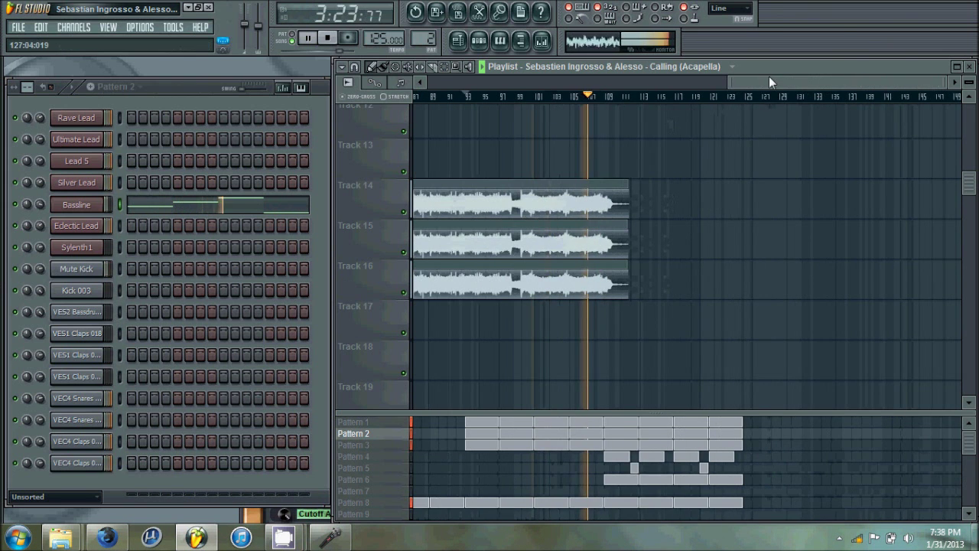
{"action": "left_click_drag", "start_coordinate": [769, 80], "coordinate": [692, 82]}
{"action": "double_click", "coordinate": [467, 210]}
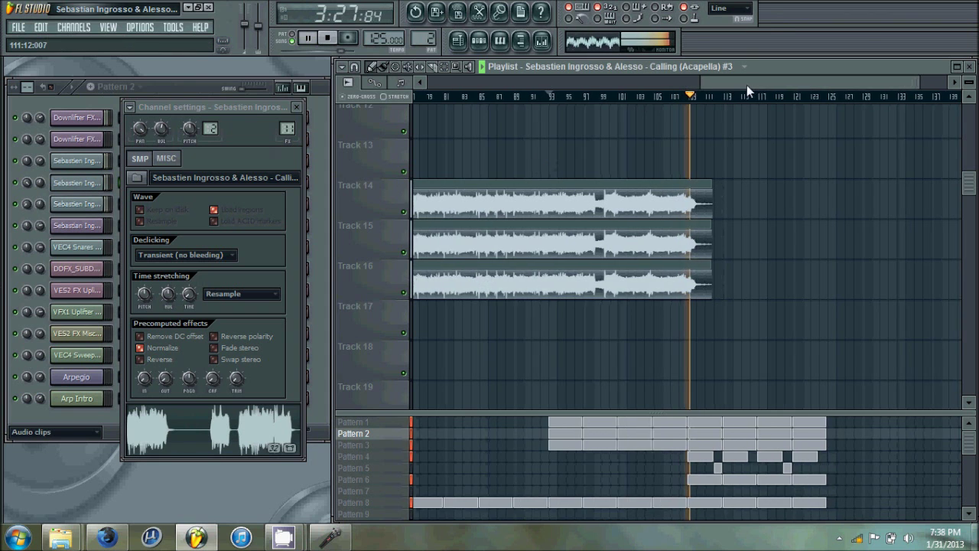
Examine the arrangement's final section on tracks 1 to 8 during playback, and close the acapella's channel settings
{"action": "scroll", "coordinate": [764, 186], "scroll_direction": "up", "scroll_amount": 4}
{"action": "scroll", "coordinate": [680, 247], "scroll_direction": "up", "scroll_amount": 5}
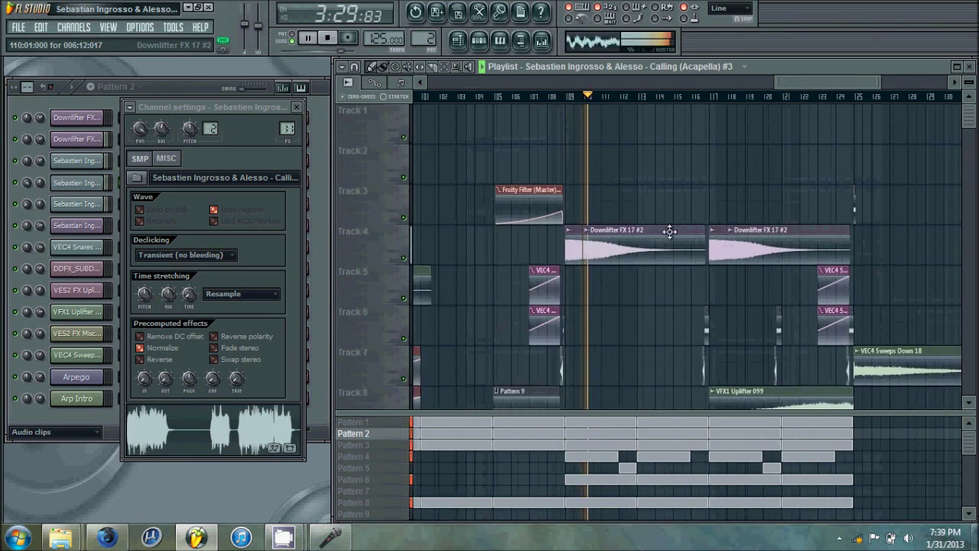
{"action": "scroll", "coordinate": [669, 231], "scroll_direction": "down", "scroll_amount": 4}
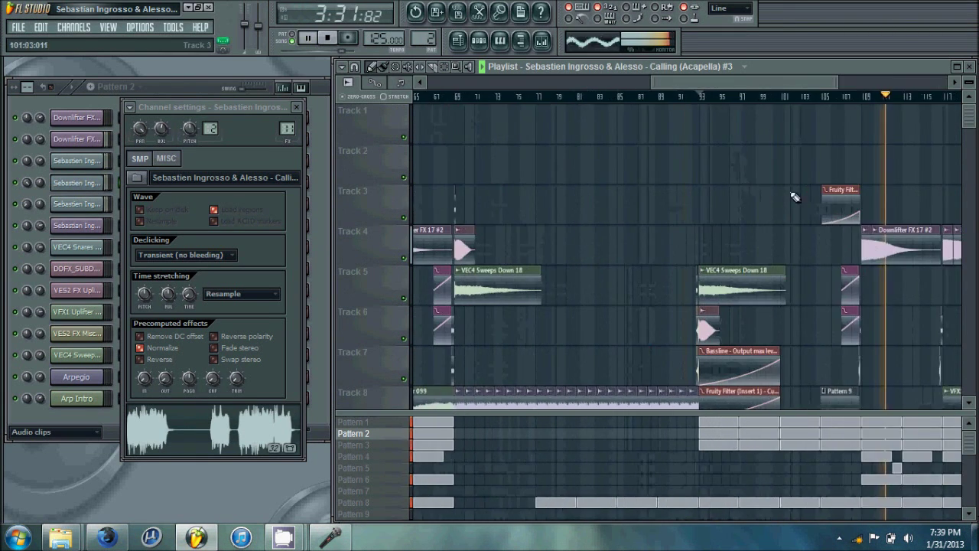
{"action": "scroll", "coordinate": [795, 198], "scroll_direction": "left", "scroll_amount": 2}
{"action": "scroll", "coordinate": [757, 84], "scroll_direction": "right", "scroll_amount": 8}
{"action": "scroll", "coordinate": [816, 142], "scroll_direction": "left", "scroll_amount": 3}
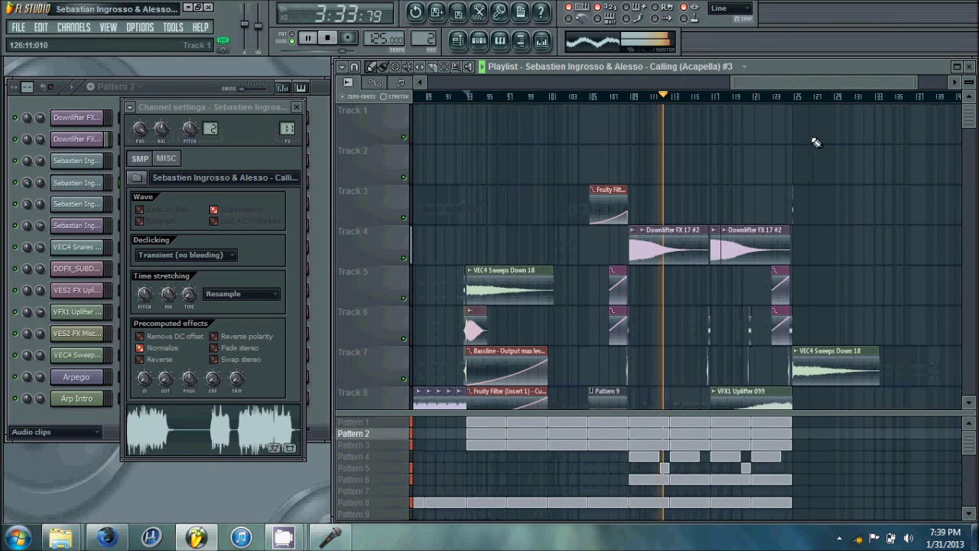
{"action": "scroll", "coordinate": [842, 161], "scroll_direction": "right", "scroll_amount": 2}
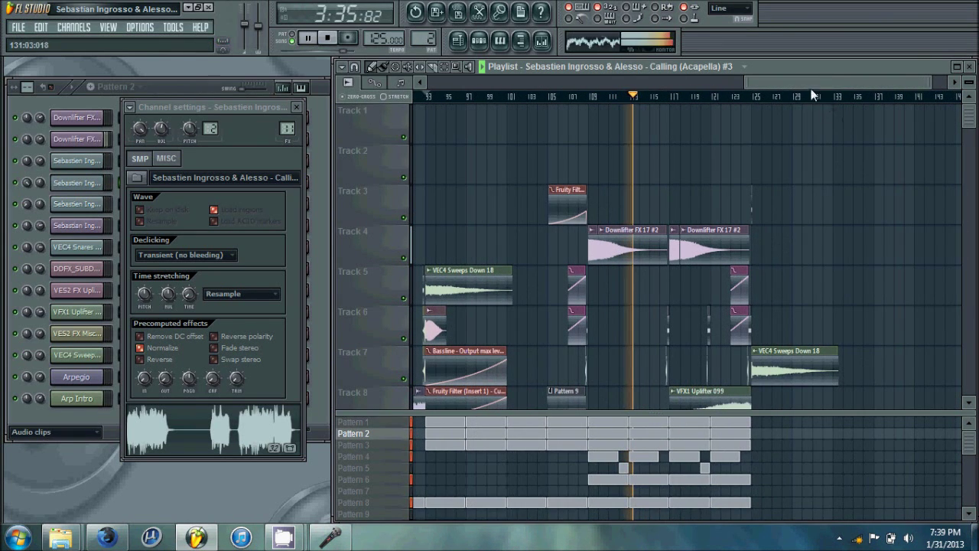
{"action": "left_click_drag", "start_coordinate": [286, 108], "coordinate": [262, 110]}
{"action": "left_click", "coordinate": [290, 109]}
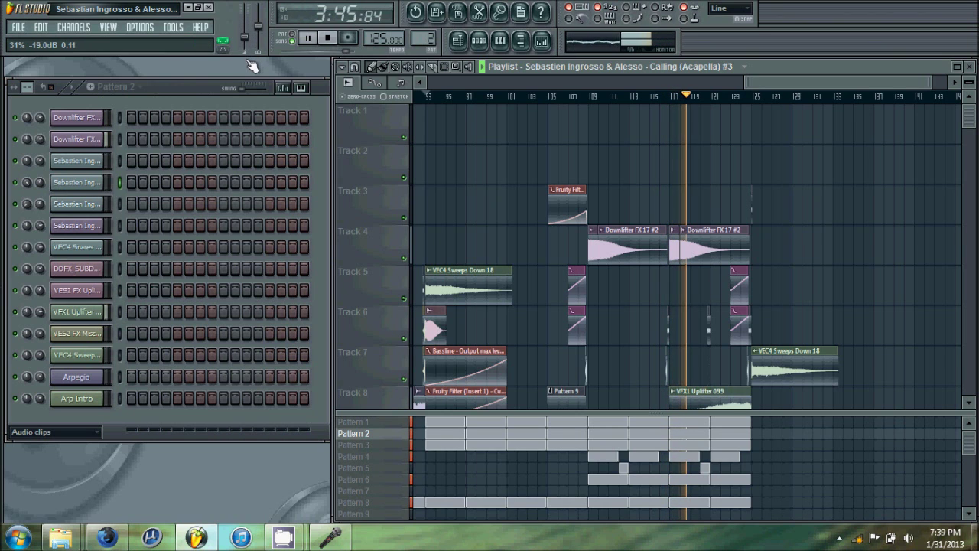
Raise the main volume again and show the whole second half of the arrangement while it plays
{"action": "left_click_drag", "start_coordinate": [252, 66], "coordinate": [245, 40]}
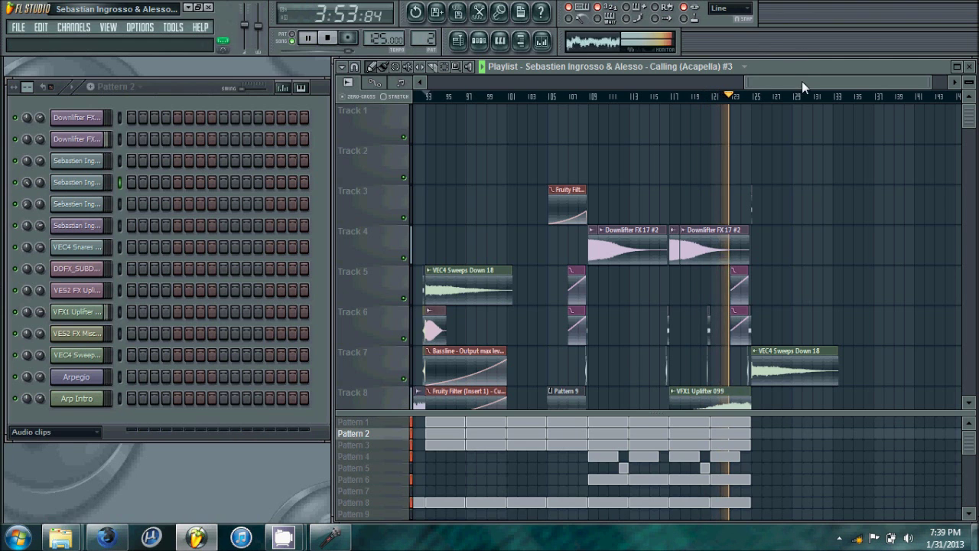
{"action": "scroll", "coordinate": [801, 81], "scroll_direction": "down", "scroll_amount": 4}
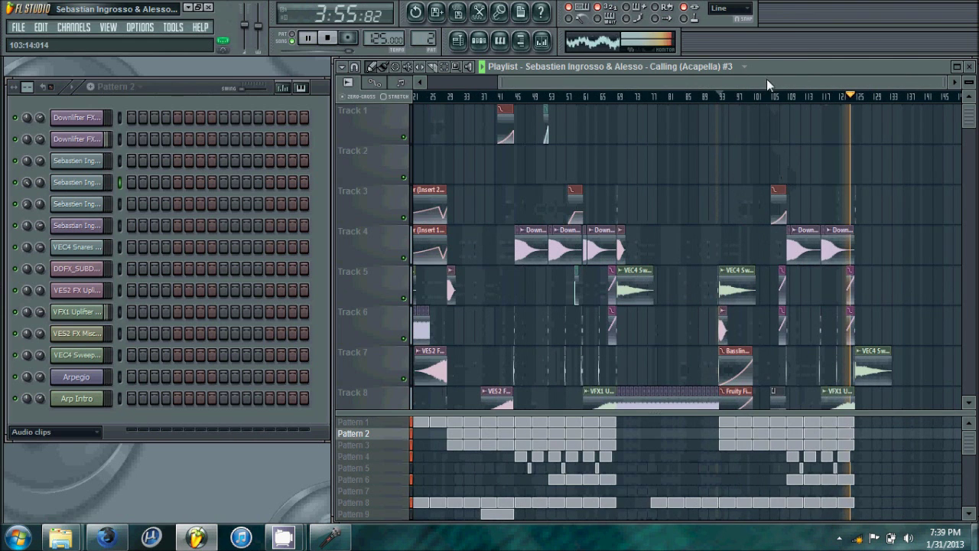
{"action": "left_click_drag", "start_coordinate": [766, 78], "coordinate": [803, 80]}
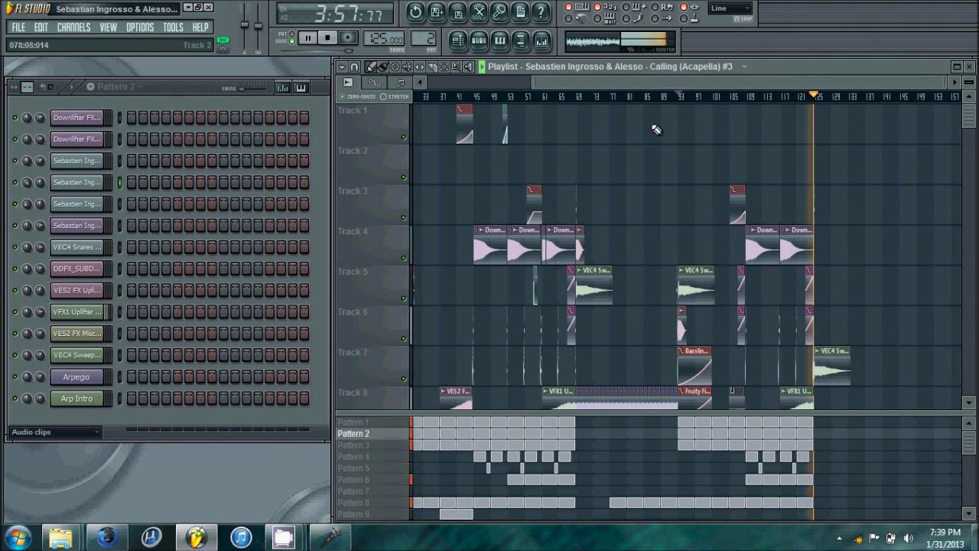
Switch to i-Sound Recorder and stop the audio recording
{"action": "left_click", "coordinate": [331, 538]}
{"action": "left_click", "coordinate": [612, 318]}
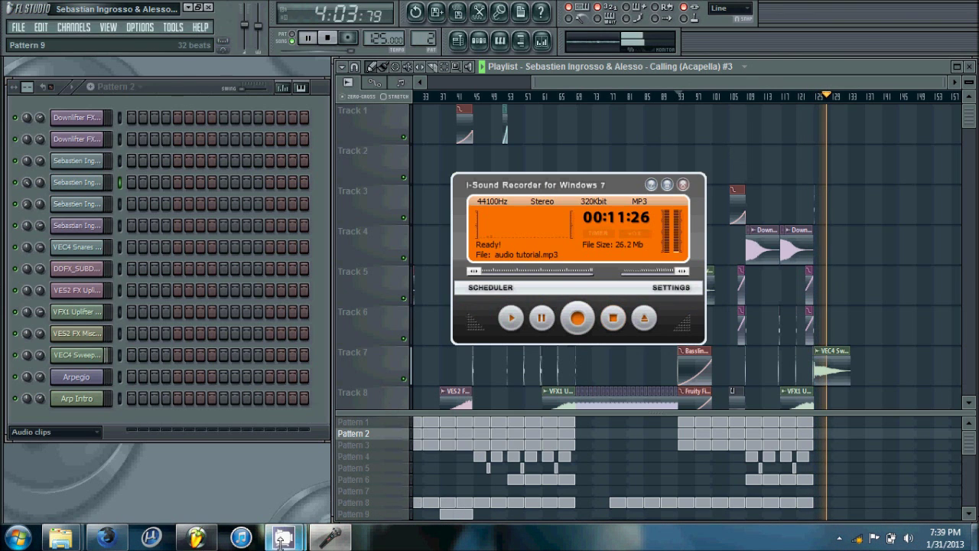